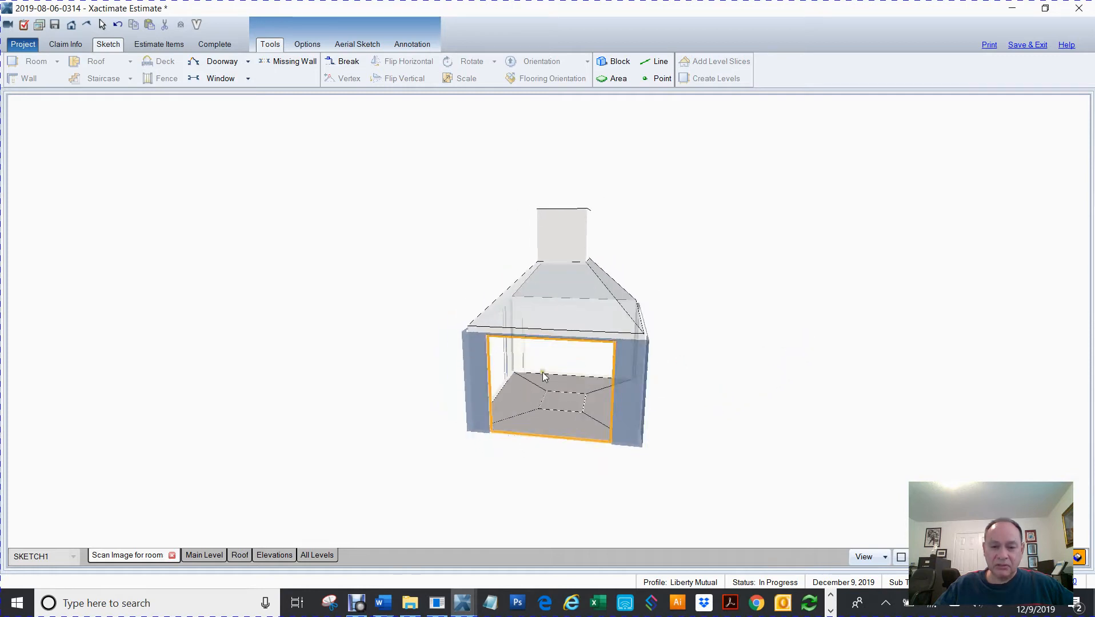
Orbit and inspect the 3D fireplace model's walls and chimney, then return to the 2D plan view
mouse_move(823, 325)
left_mouse_down()
mouse_move(703, 383)
mouse_move(647, 215)
mouse_move(643, 227)
mouse_move(496, 191)
mouse_move(486, 214)
mouse_move(521, 289)
mouse_move(768, 389)
mouse_move(838, 320)
mouse_move(893, 444)
mouse_move(823, 444)
mouse_move(728, 391)
mouse_move(787, 350)
mouse_move(841, 332)
mouse_move(872, 362)
left_mouse_up()
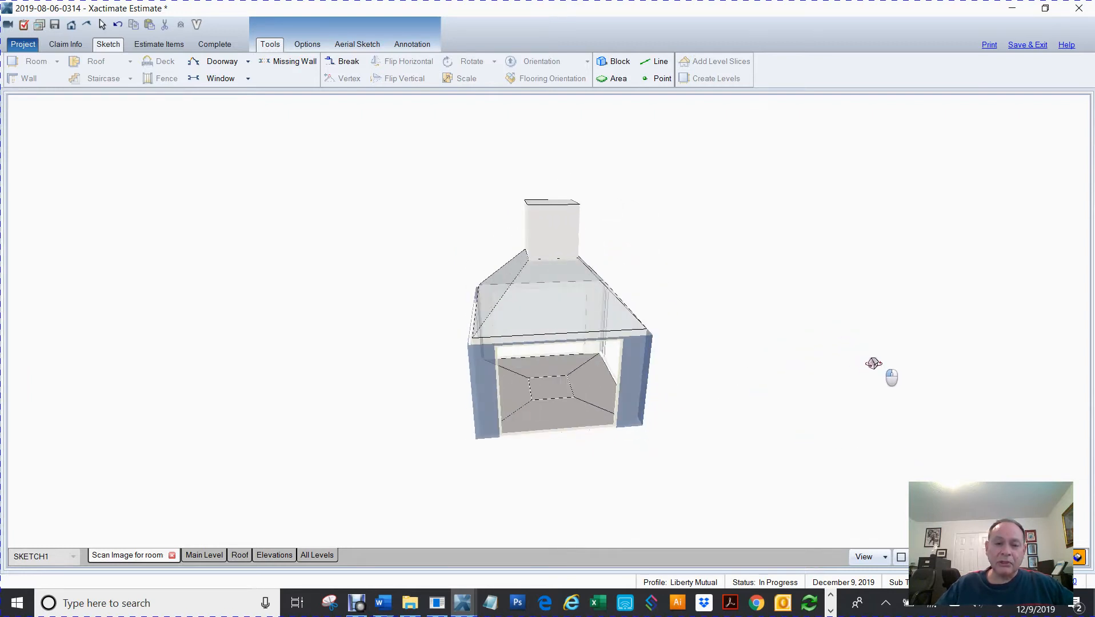
left_click(554, 326)
left_click(572, 338)
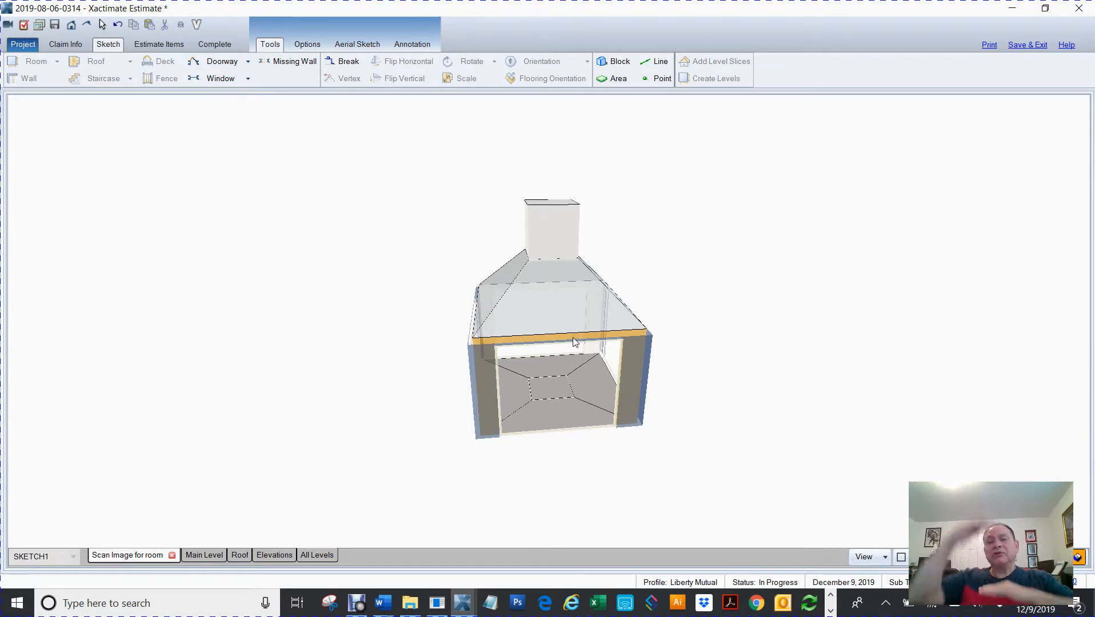
left_click(593, 263)
left_click(547, 244)
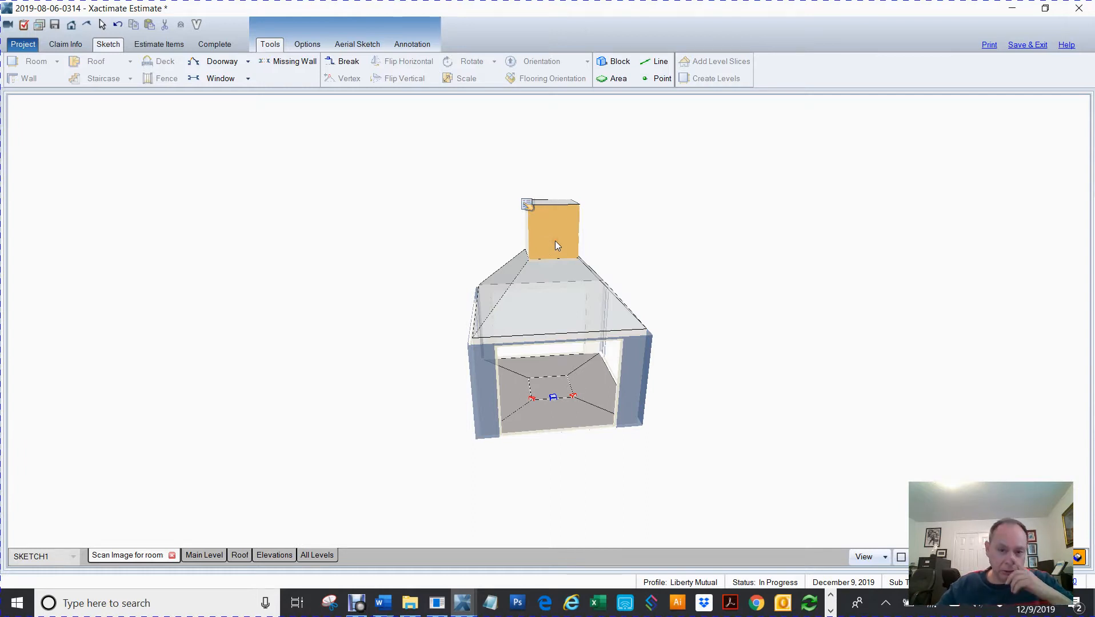
key("F8")
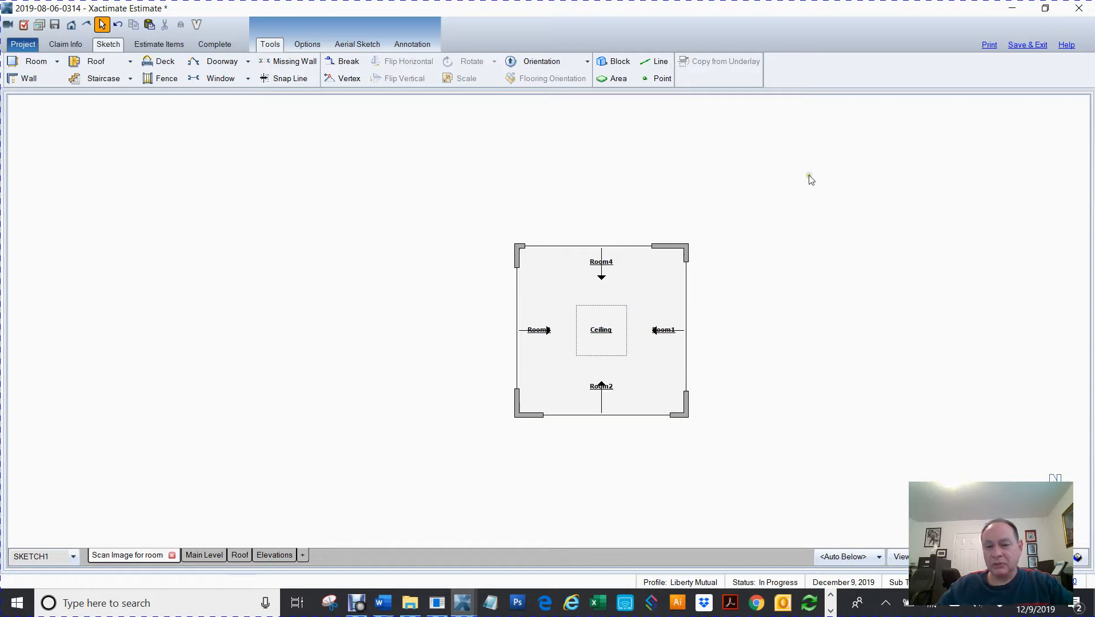
Place a new default 12' square room to the left of the existing fireplace room
left_click_drag(399, 361, 659, 356)
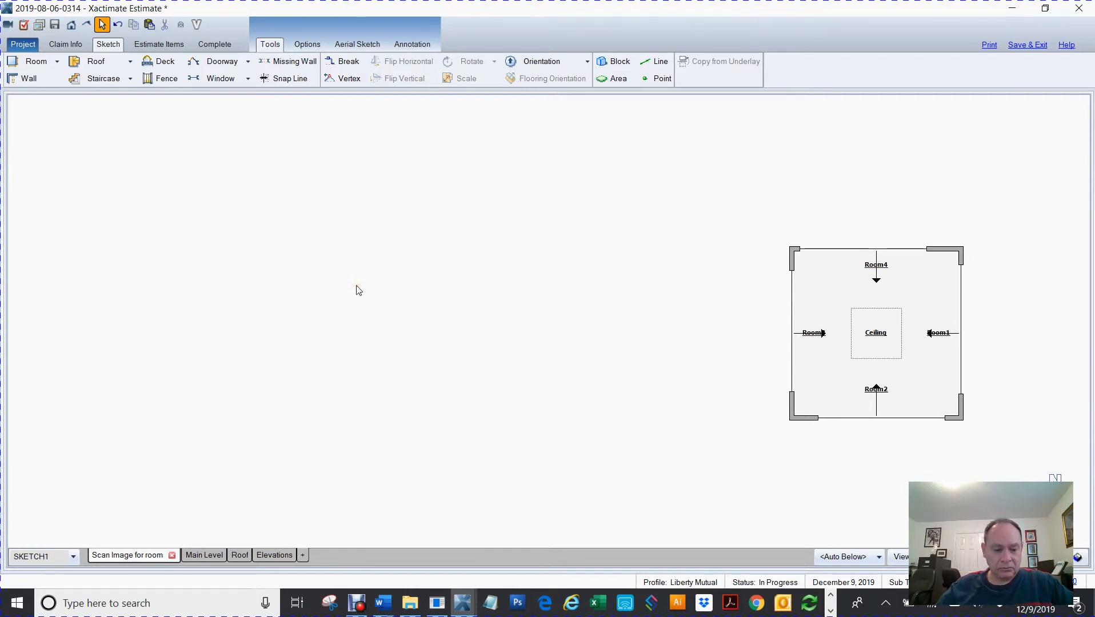
key("r")
left_click(358, 266)
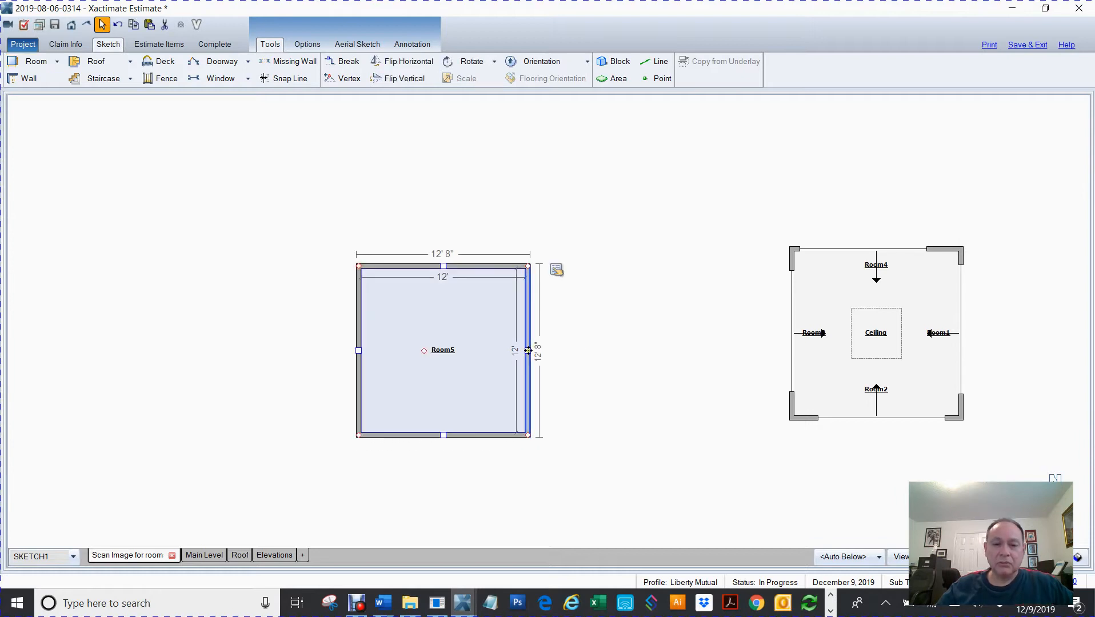
Stretch the new room's right wall to widen it to about 14' inside
left_click_drag(528, 350, 561, 350)
left_click(480, 285)
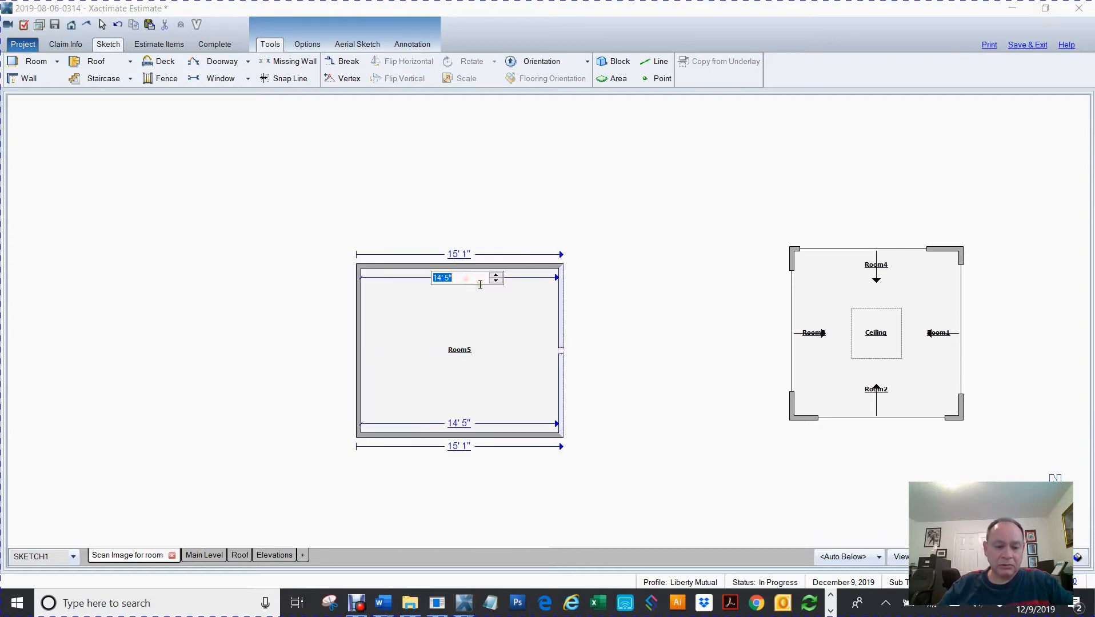
left_click(461, 446)
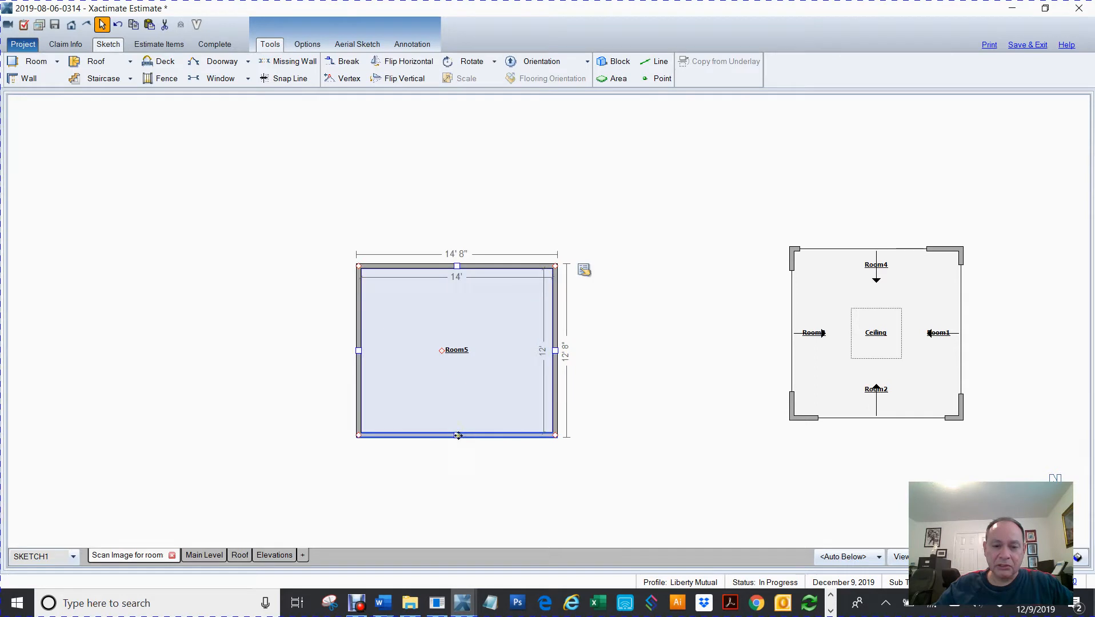
left_click_drag(461, 446, 461, 453)
Set the room's interior depth to 16'
left_click(543, 366)
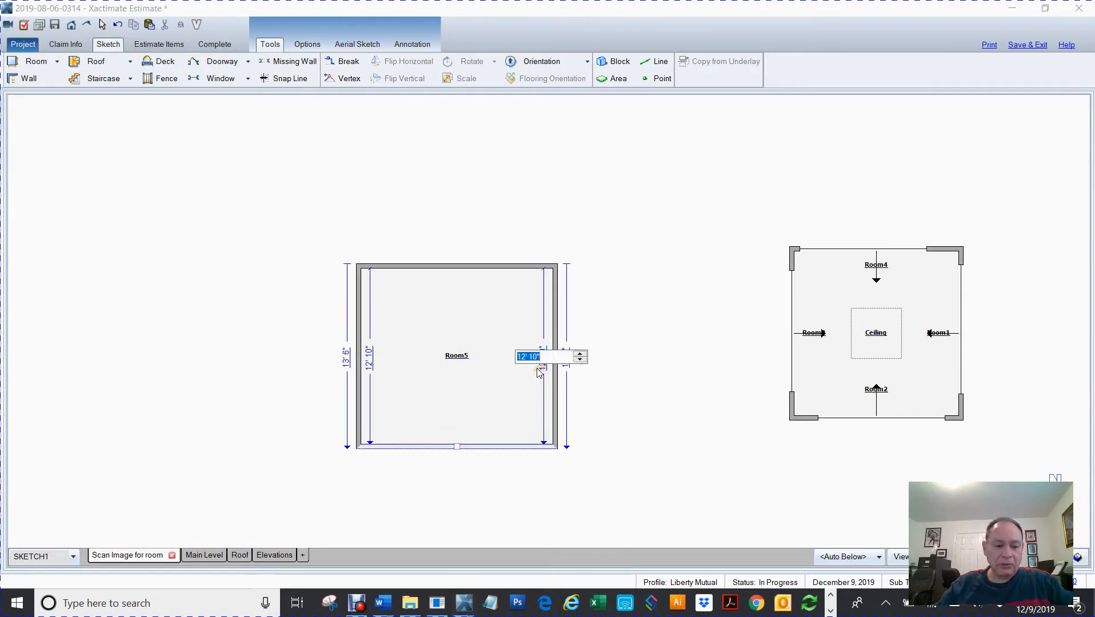
type("16")
key("Return")
Add a snap line at the room's upper-left outer corner
left_click(366, 267)
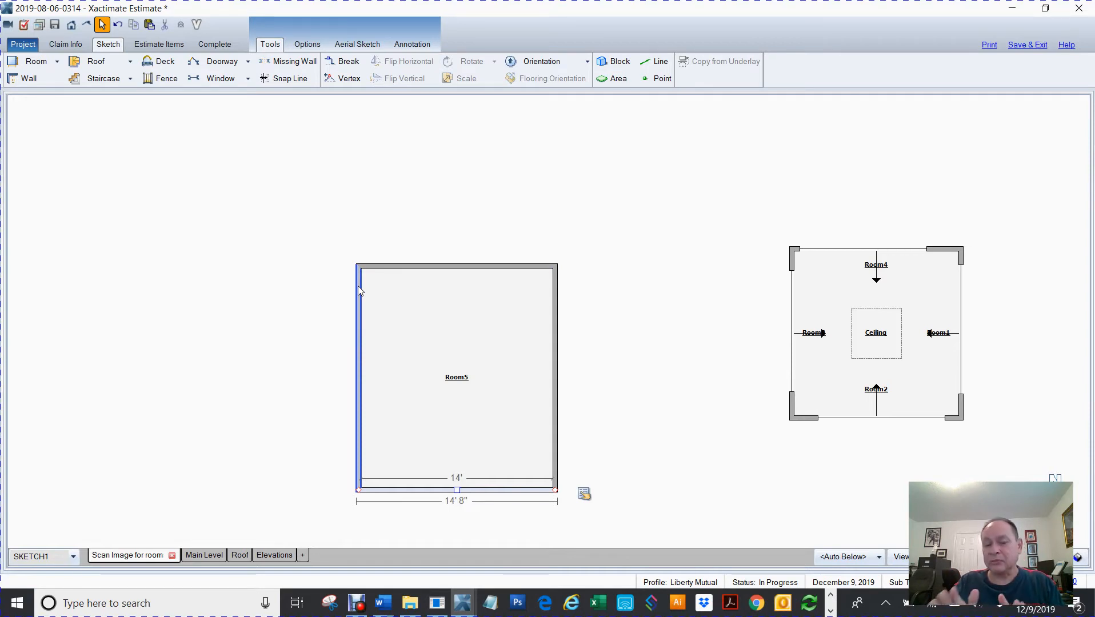
left_click(360, 264)
scroll(369, 283, "up", 5)
key("s")
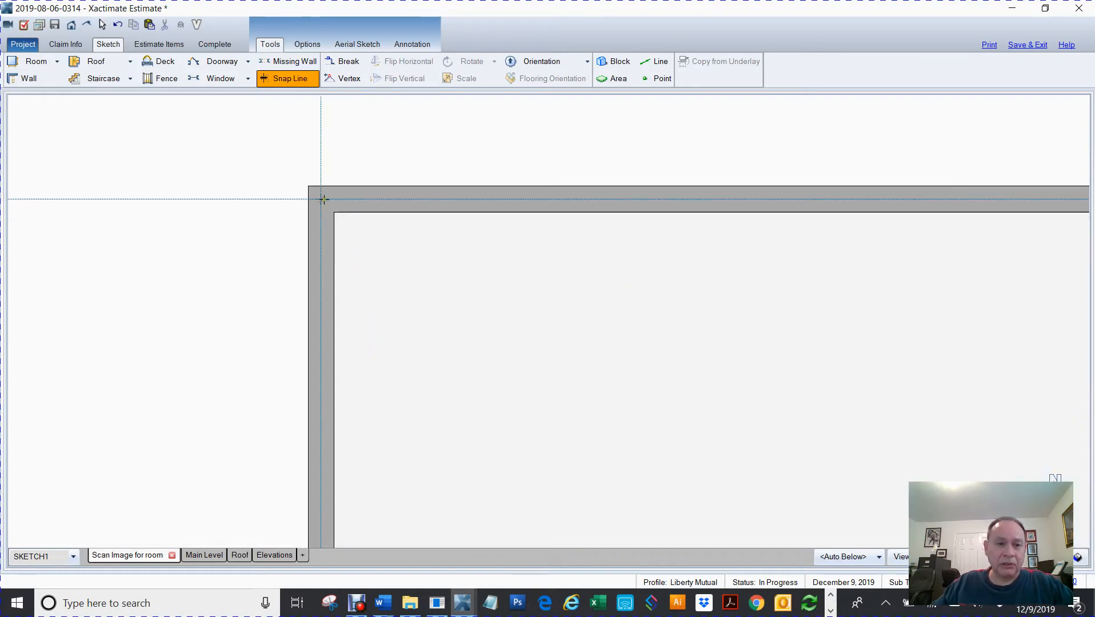
left_click(322, 198)
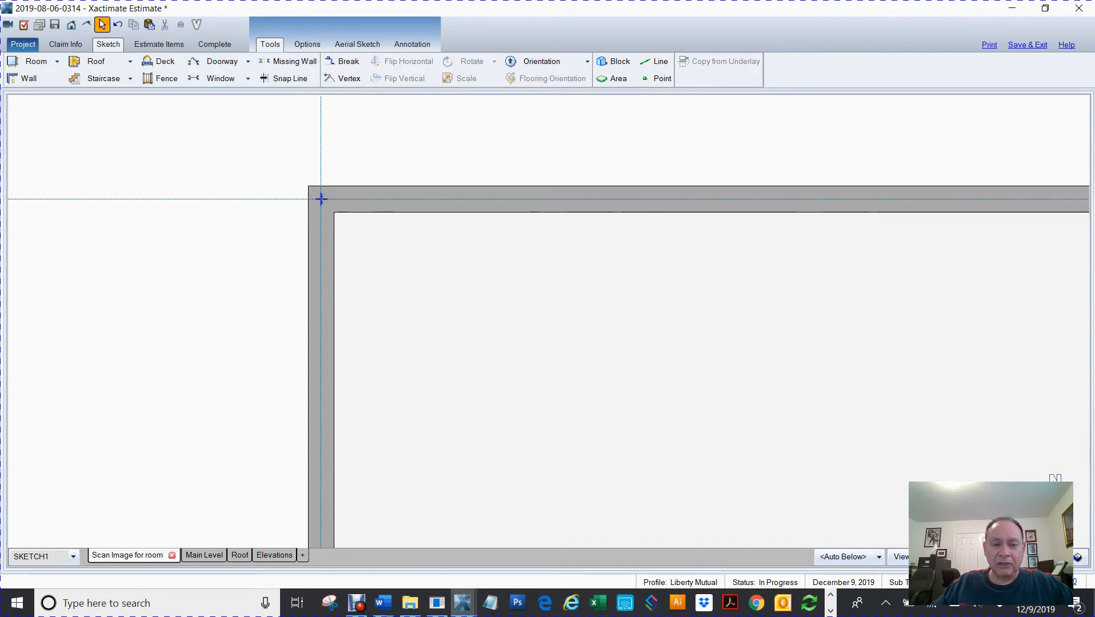
Add a snap line at the room's lower-right wall corner
scroll(322, 199, "down", 5)
scroll(416, 315, "up", 5)
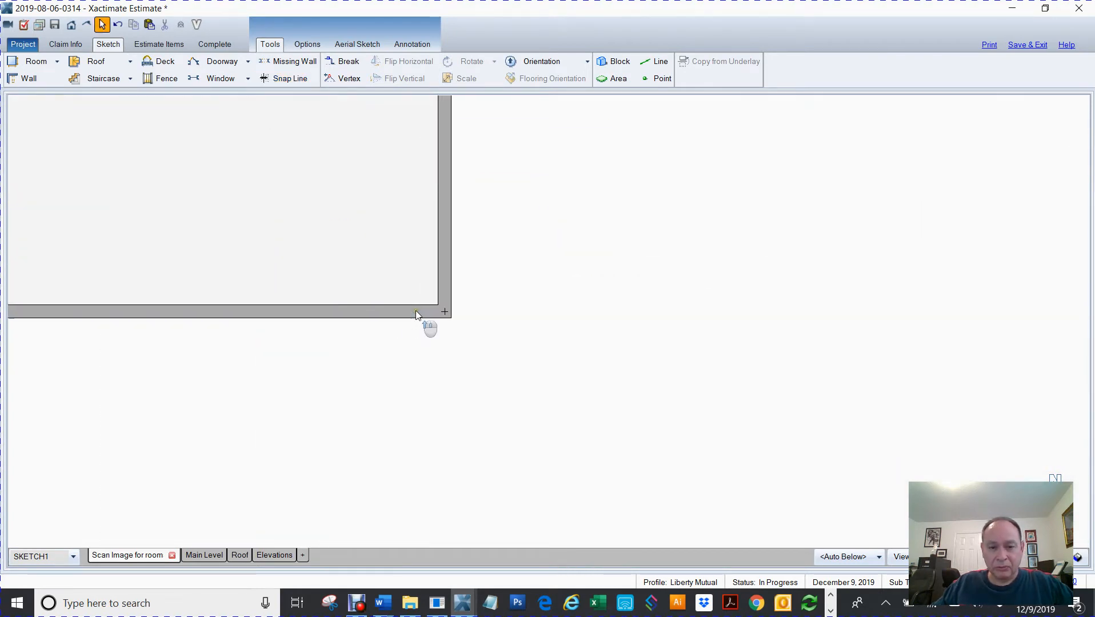
left_click(417, 311)
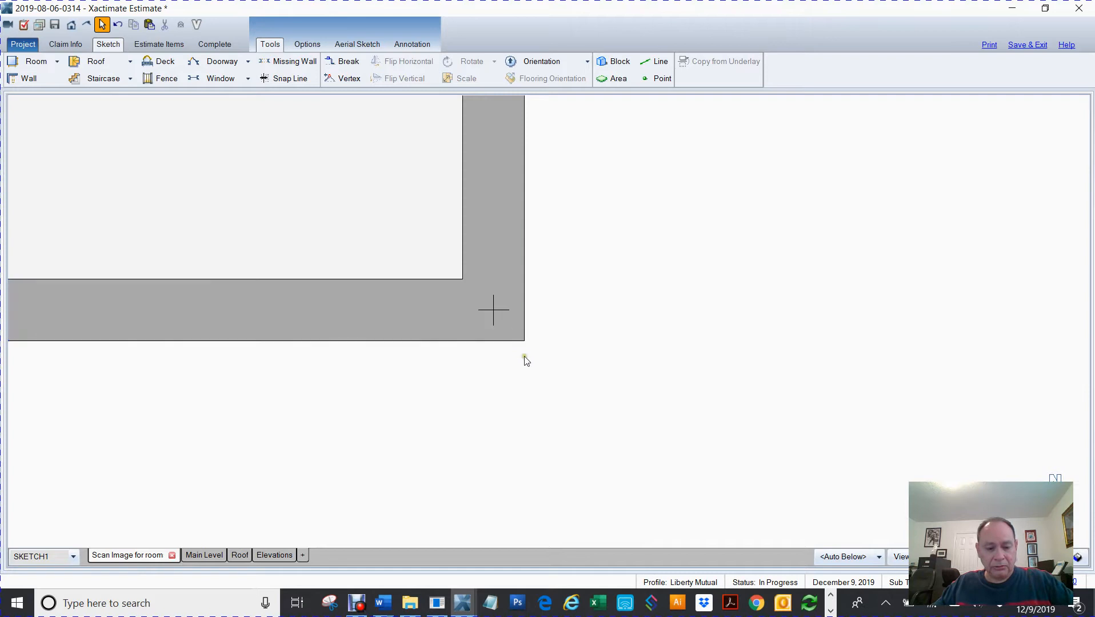
key("s")
left_click(494, 307)
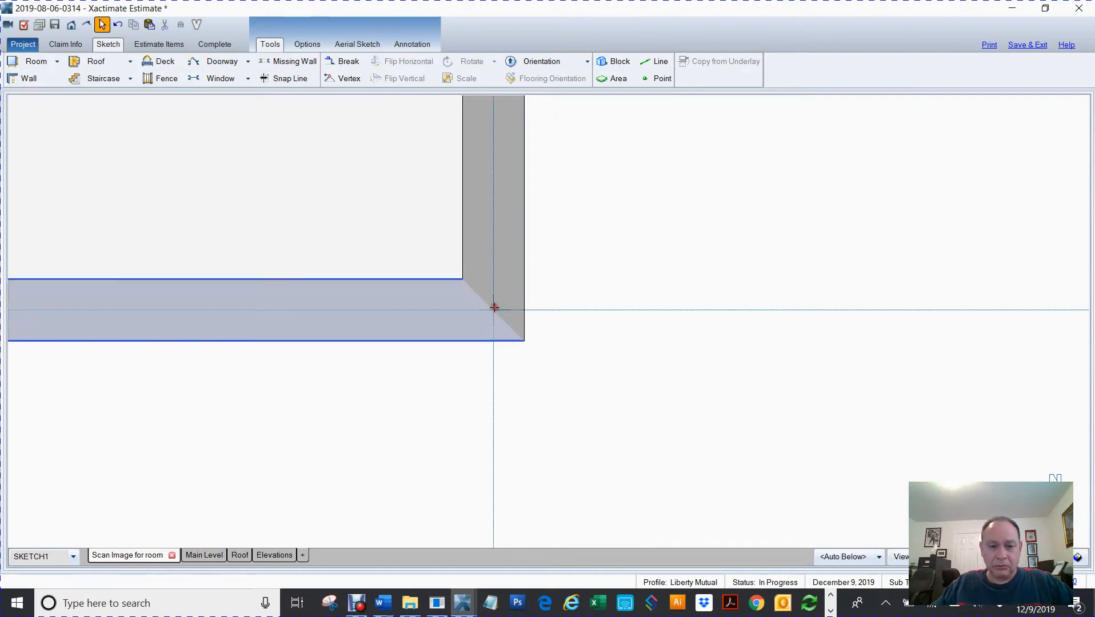
Delete the room, leaving its snap lines in place
scroll(494, 309, "down", 5)
left_click(475, 273)
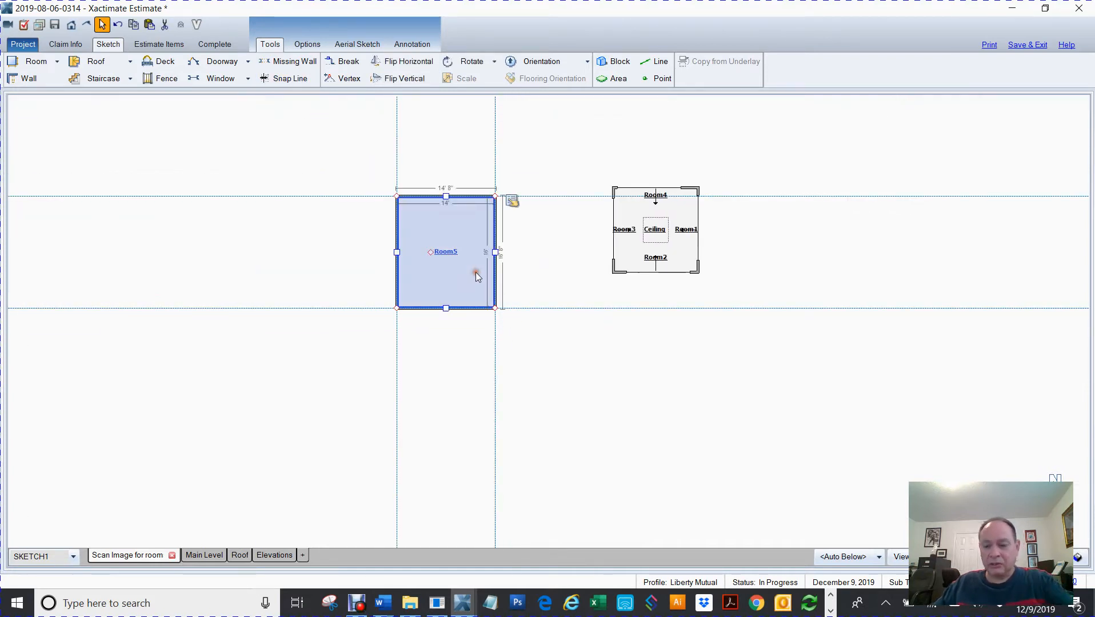
key("Delete")
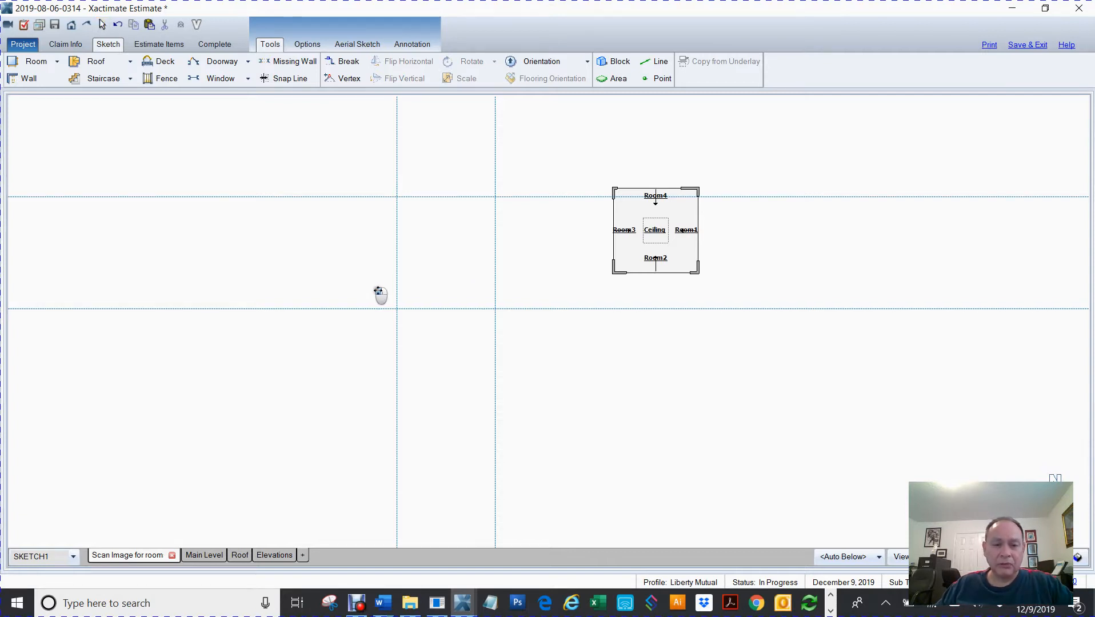
Draw a small room about 4'3" by 3'9" inside the snap-line rectangle
left_click_drag(379, 293, 435, 325)
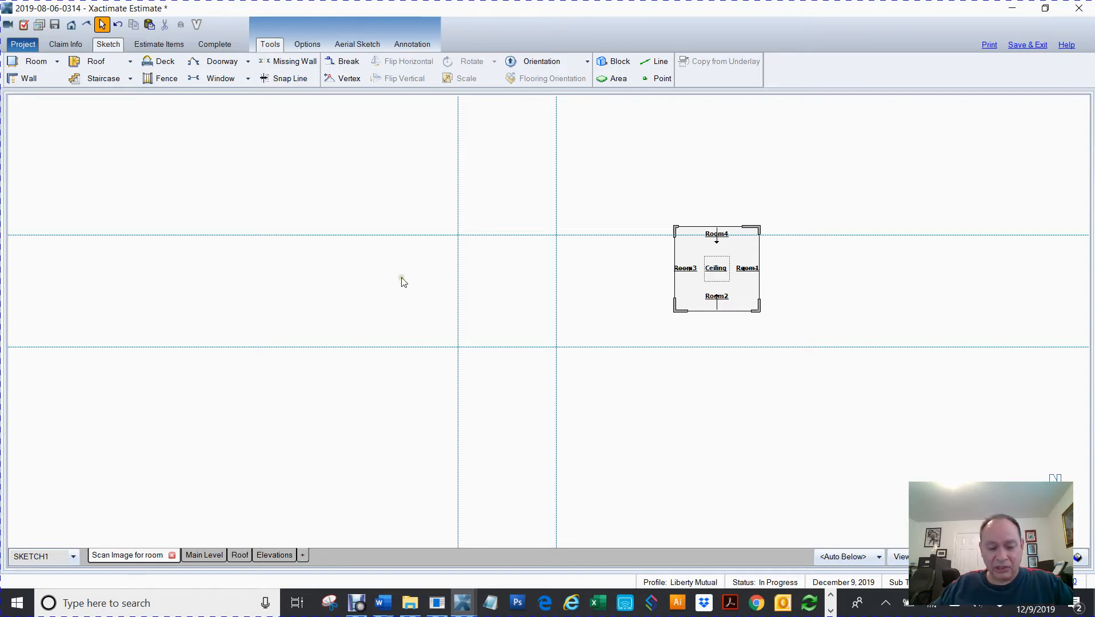
left_click_drag(388, 288, 389, 289)
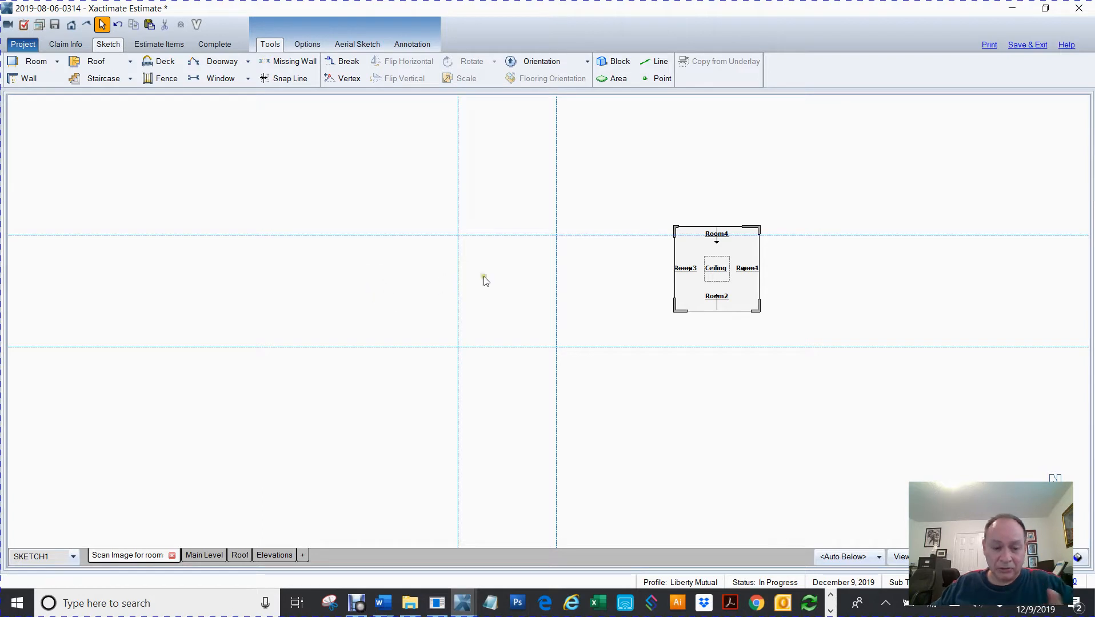
key("r")
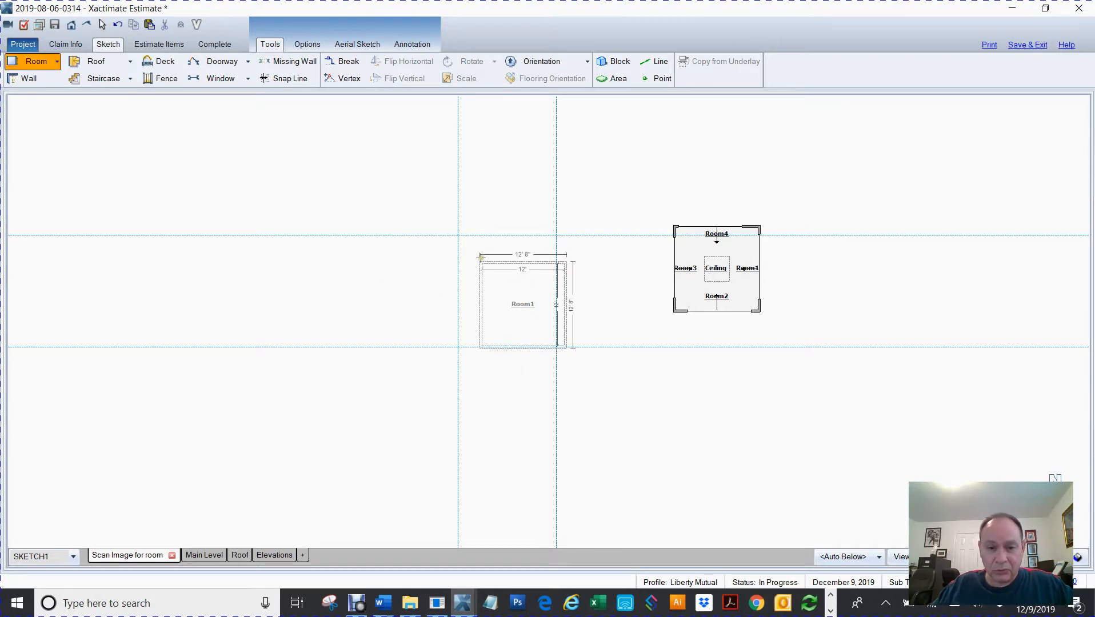
scroll(480, 257, "up", 3)
left_click_drag(457, 253, 563, 344)
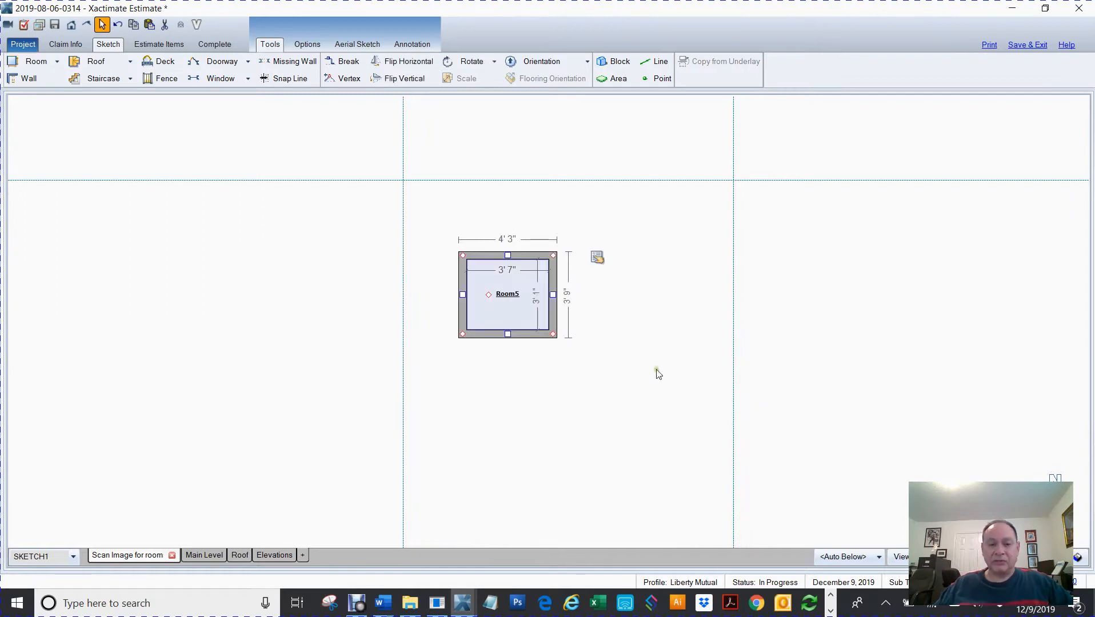
Move the small room toward the middle of the snap-line rectangle
mouse_move(487, 295)
left_mouse_down()
mouse_move(506, 337)
mouse_move(511, 328)
mouse_move(542, 349)
left_mouse_up()
left_click(203, 296)
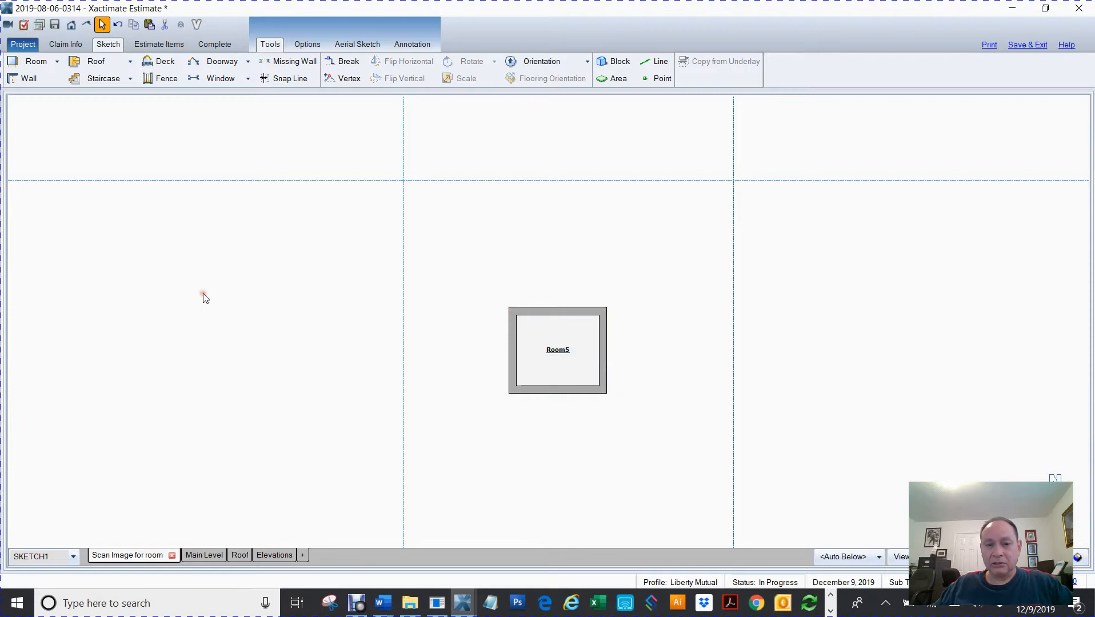
scroll(203, 296, "down", 3)
scroll(202, 295, "down", 1)
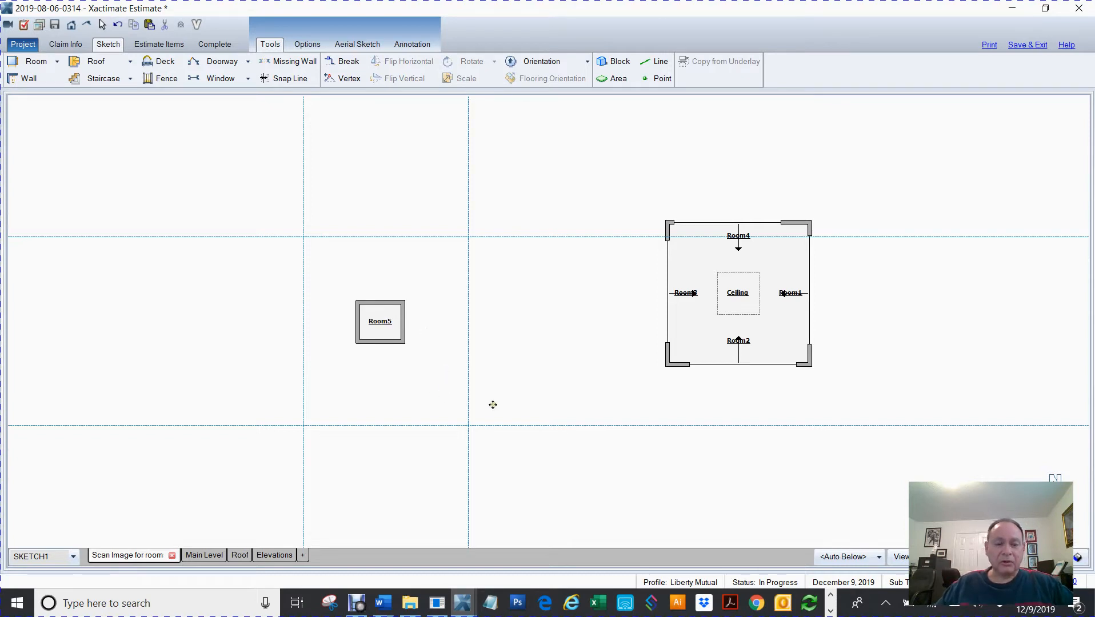
scroll(478, 382, "up", 4)
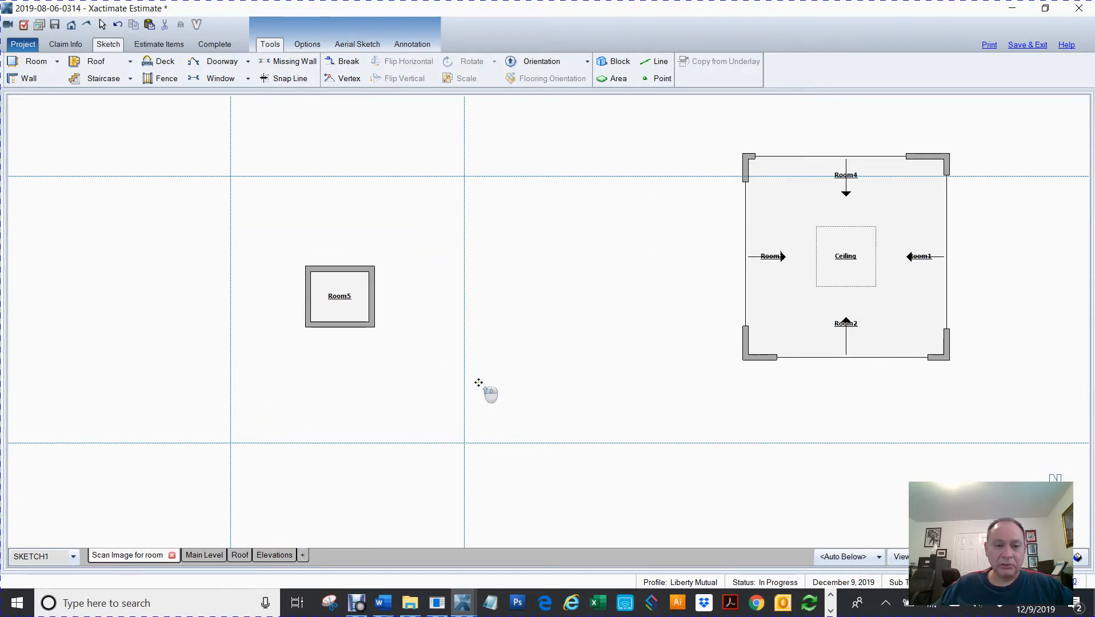
left_click_drag(397, 328, 526, 383)
mouse_move(364, 329)
left_mouse_down()
mouse_move(545, 416)
mouse_move(542, 389)
left_mouse_up()
scroll(542, 389, "down", 2)
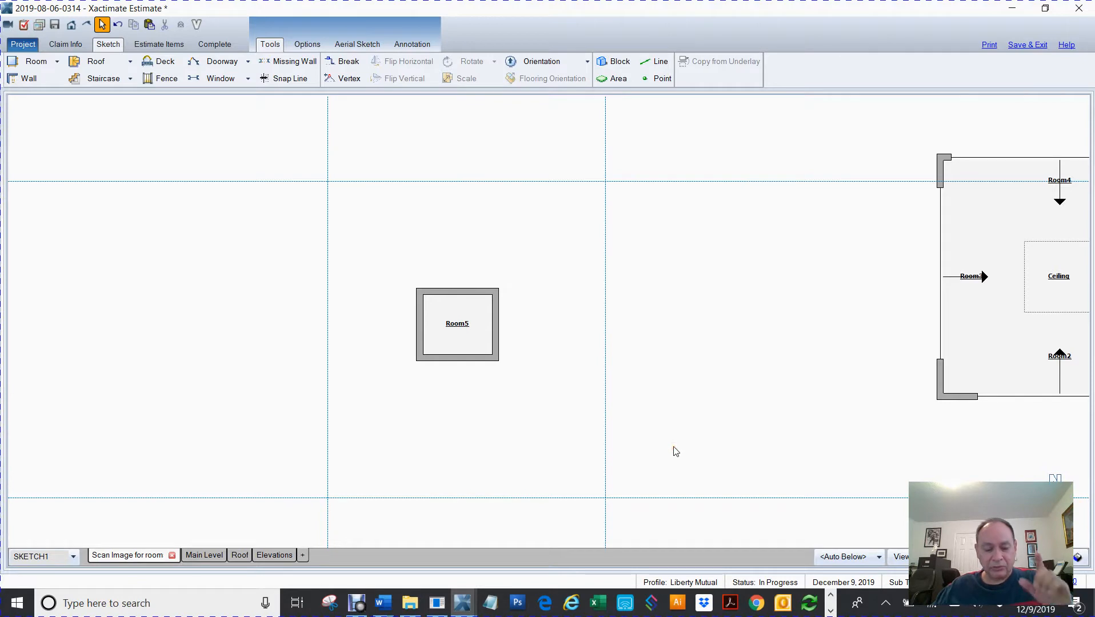
key("w")
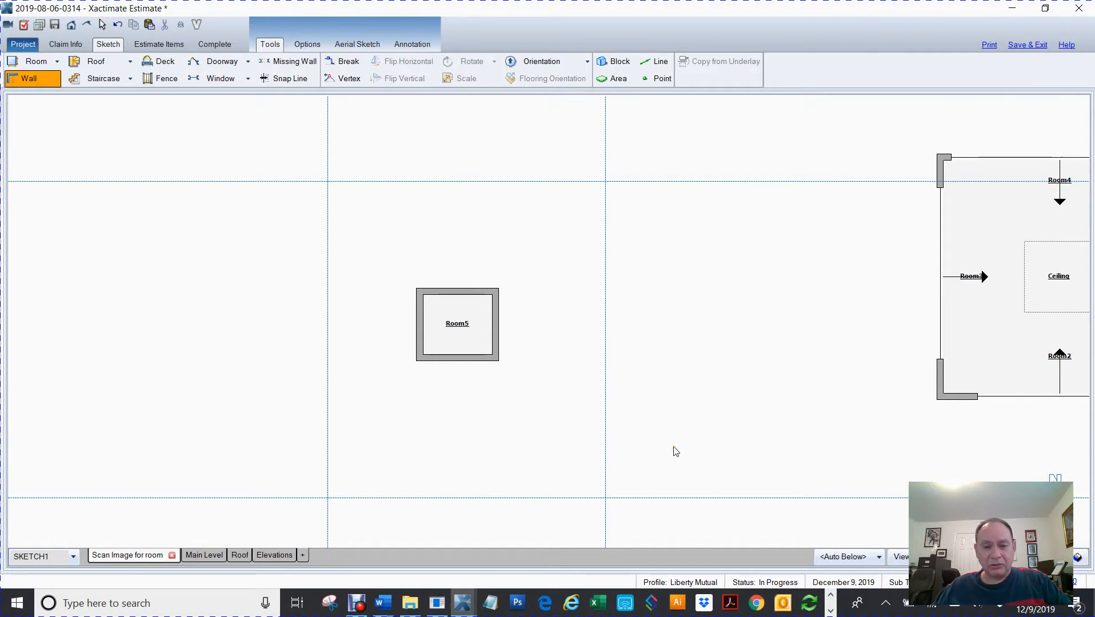
left_click(605, 498)
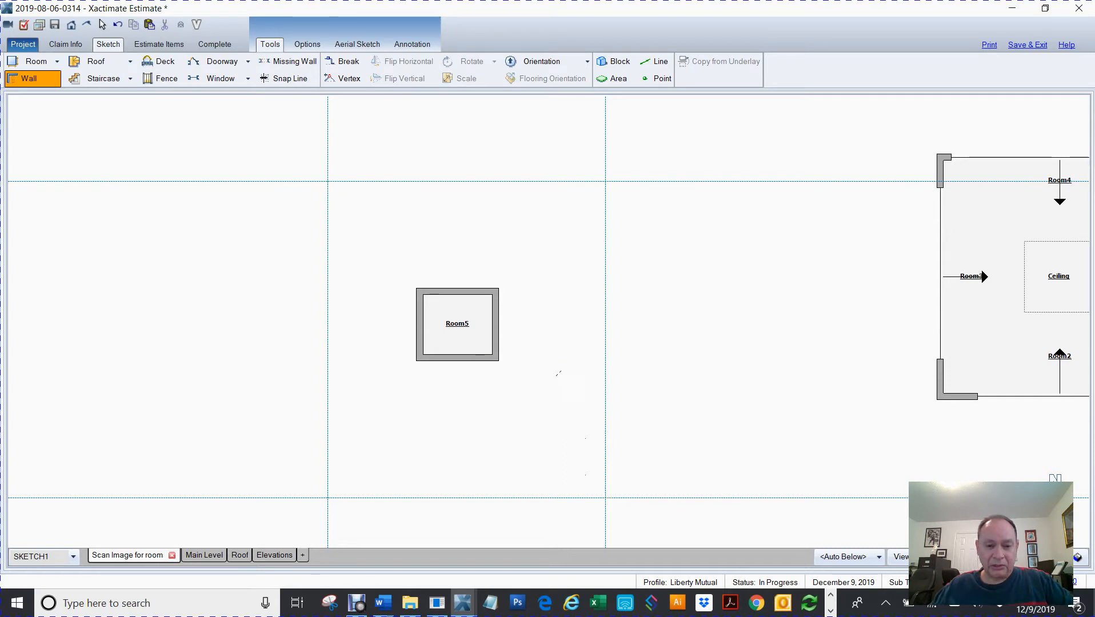
key("Escape")
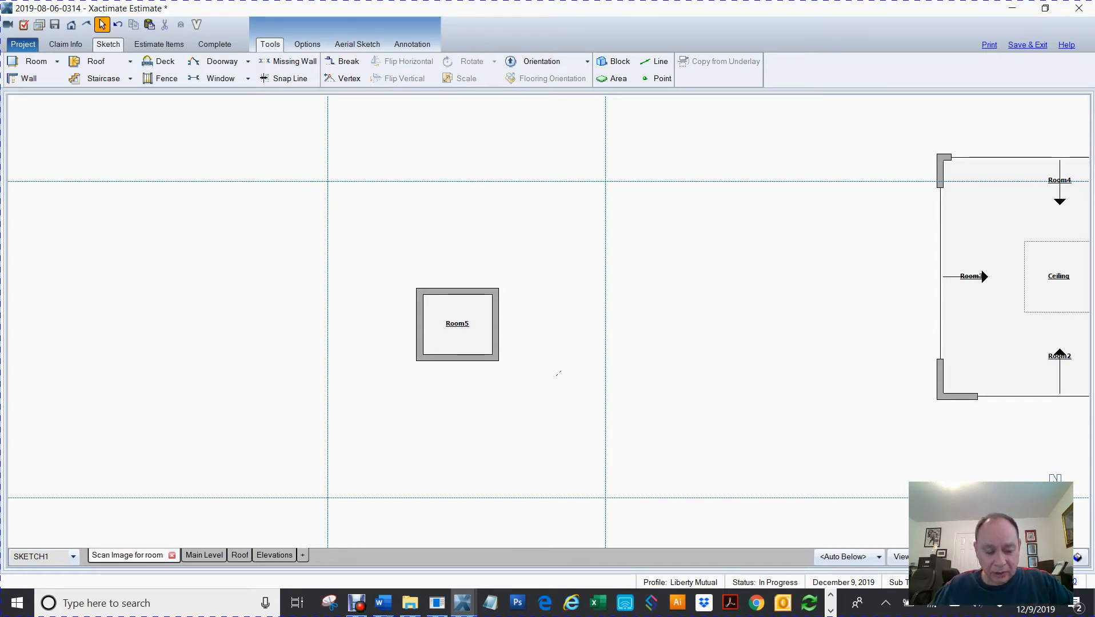
Draw a wall from the small room's lower-right corner diagonally to the lower-right snap-line intersection, then up to the upper-right intersection
key("w")
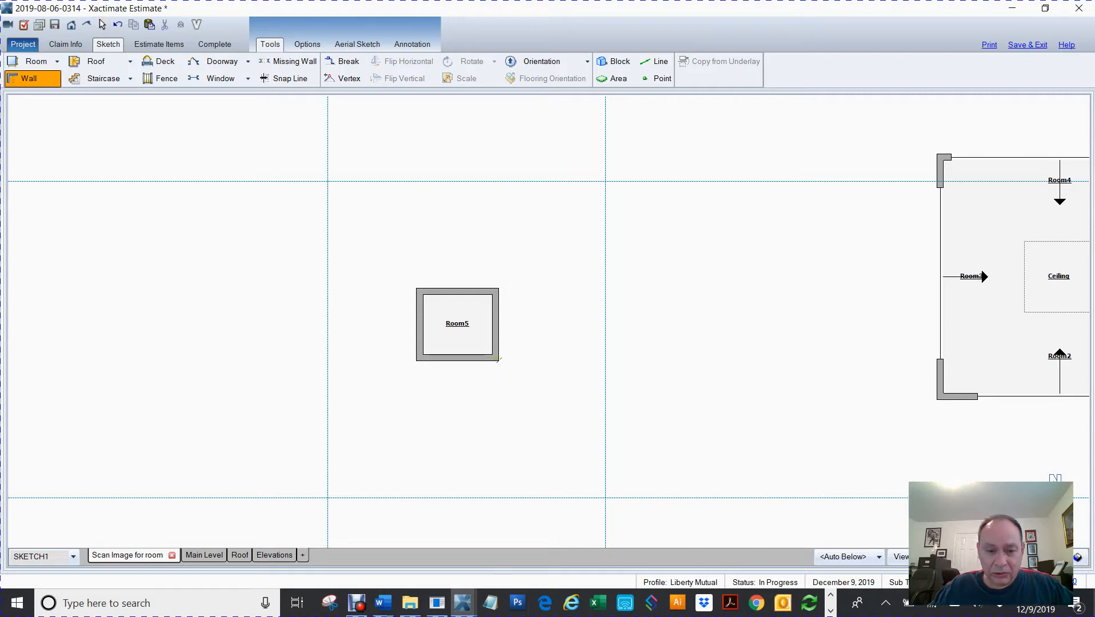
left_click(497, 359)
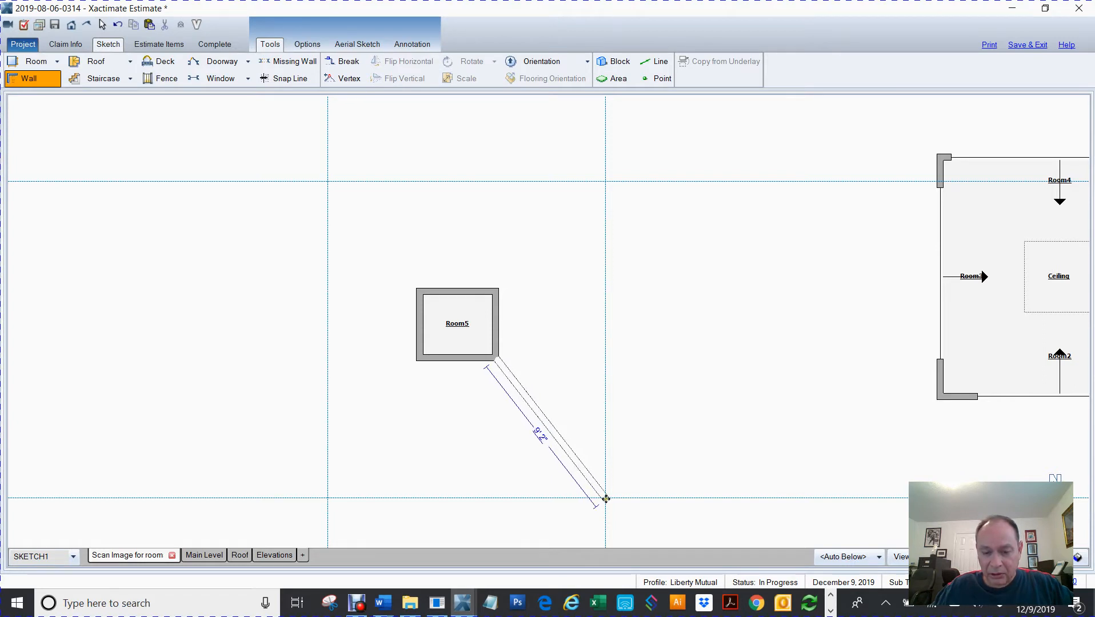
scroll(605, 499, "up", 5)
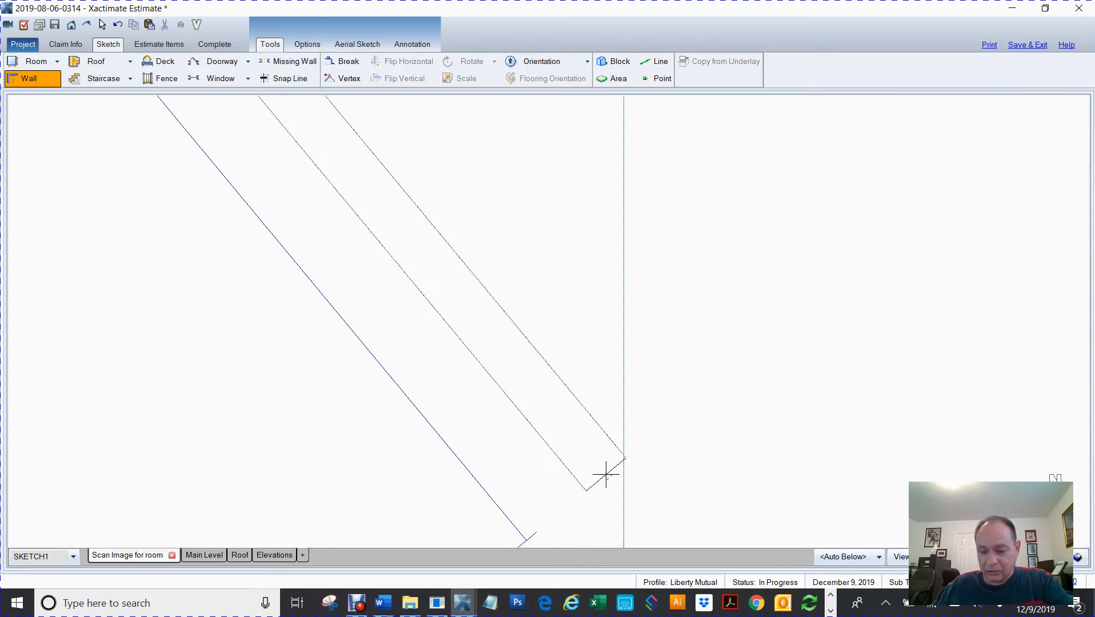
key("Down")
key("Down")
key("Down")
key("Down")
key("Down")
key("Down")
key("Down")
key("Down")
key("Down")
key("Down")
key("Down")
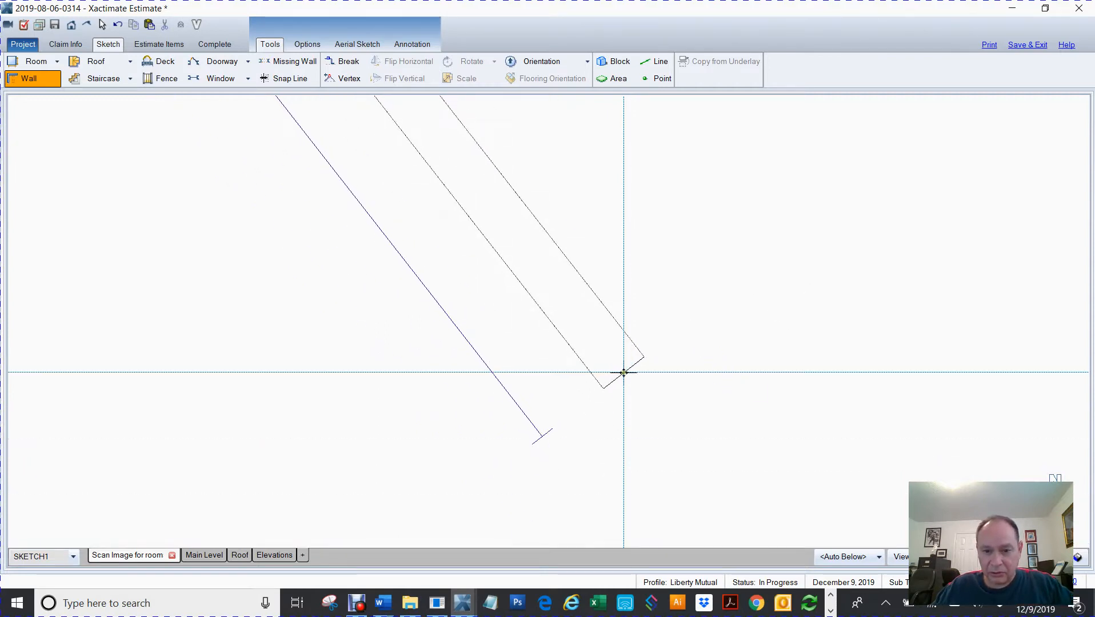
left_click(624, 372)
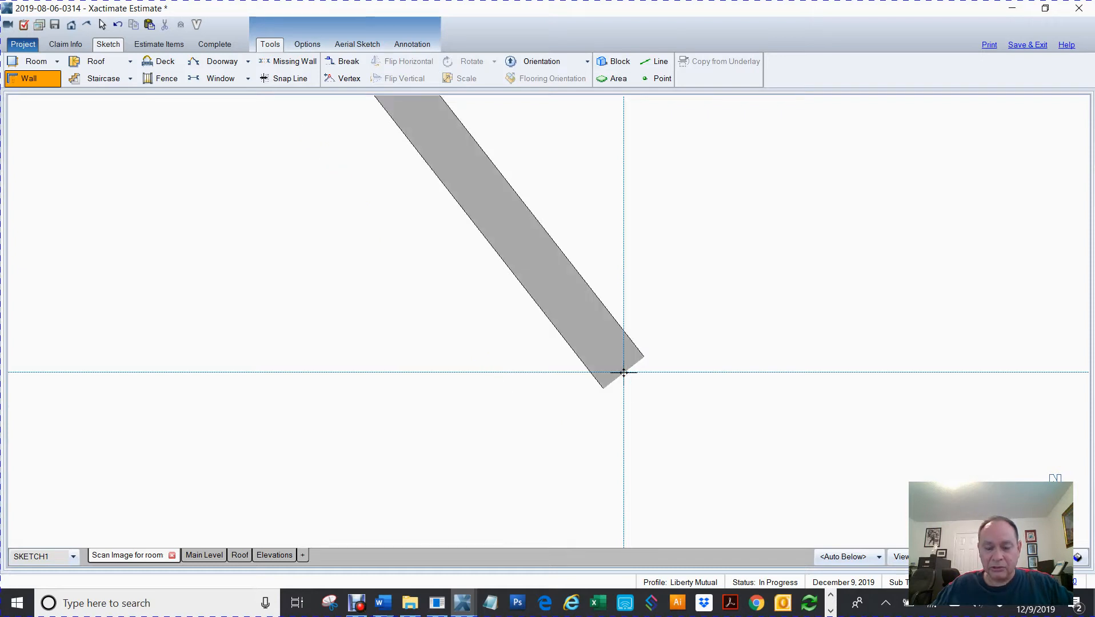
scroll(624, 373, "down", 4)
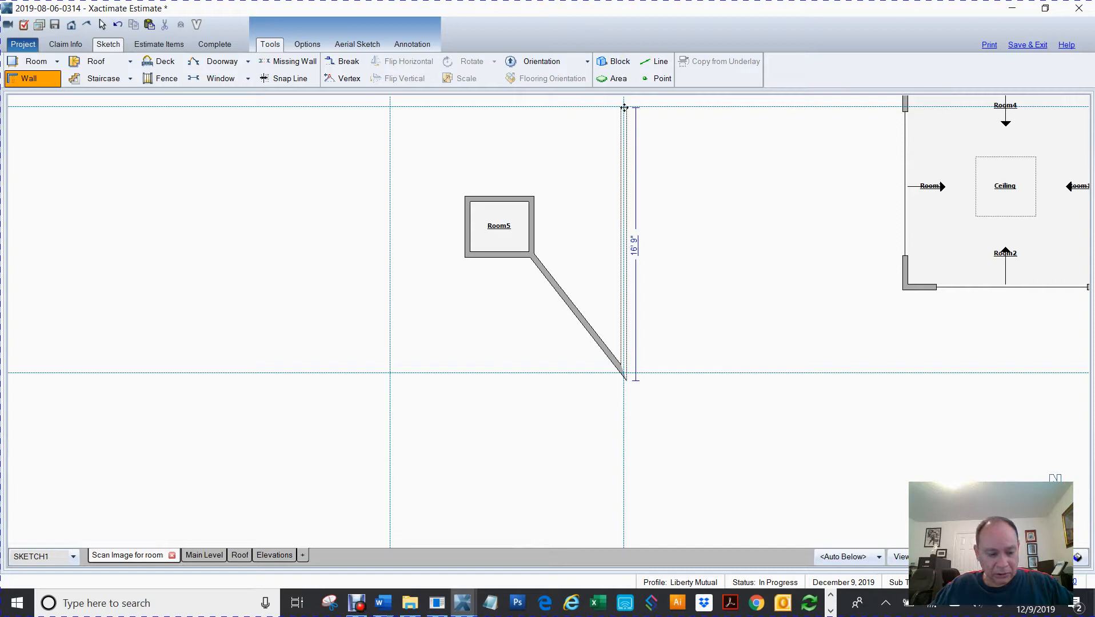
scroll(624, 107, "up", 5)
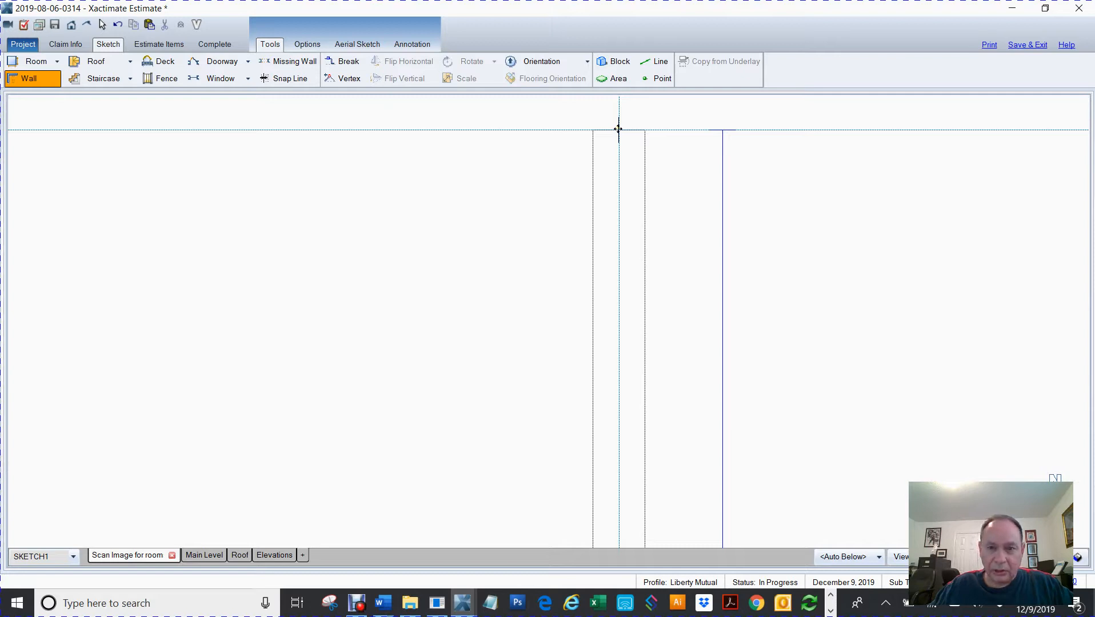
left_click(618, 129)
Draw a wall along the top snap line to the upper-left intersection, then undo it
scroll(629, 139, "down", 5)
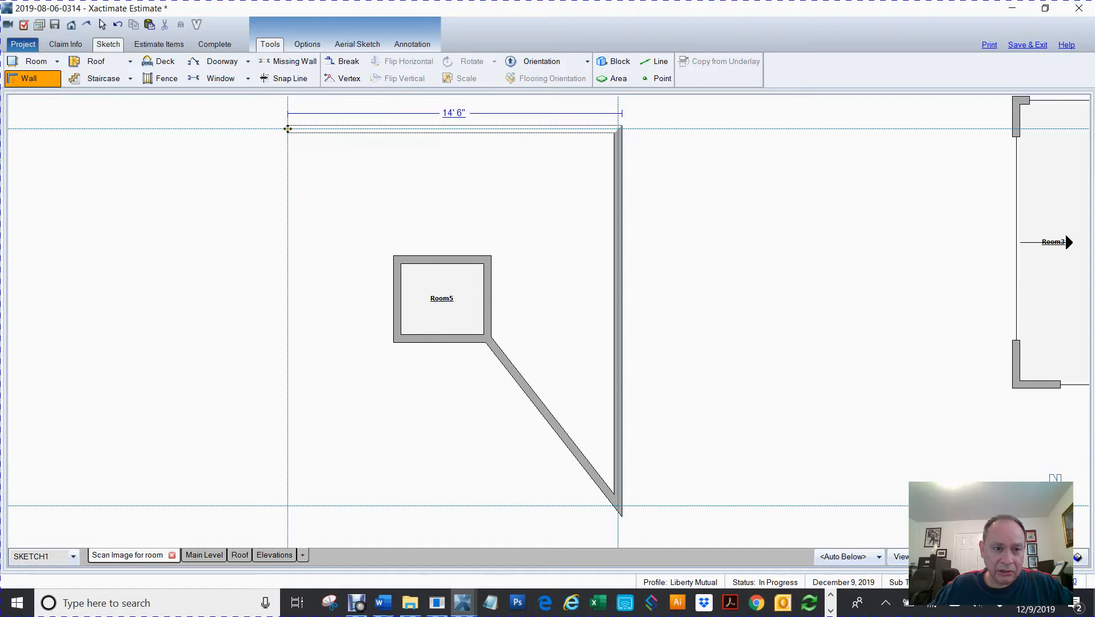
left_click(287, 128)
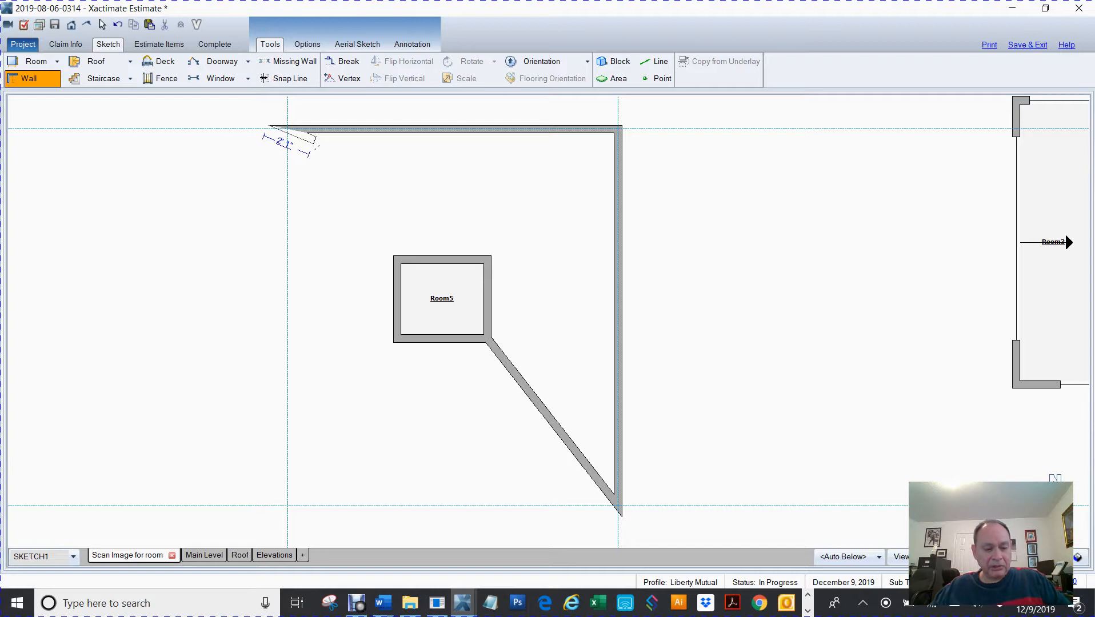
key("Escape")
key("ctrl+z")
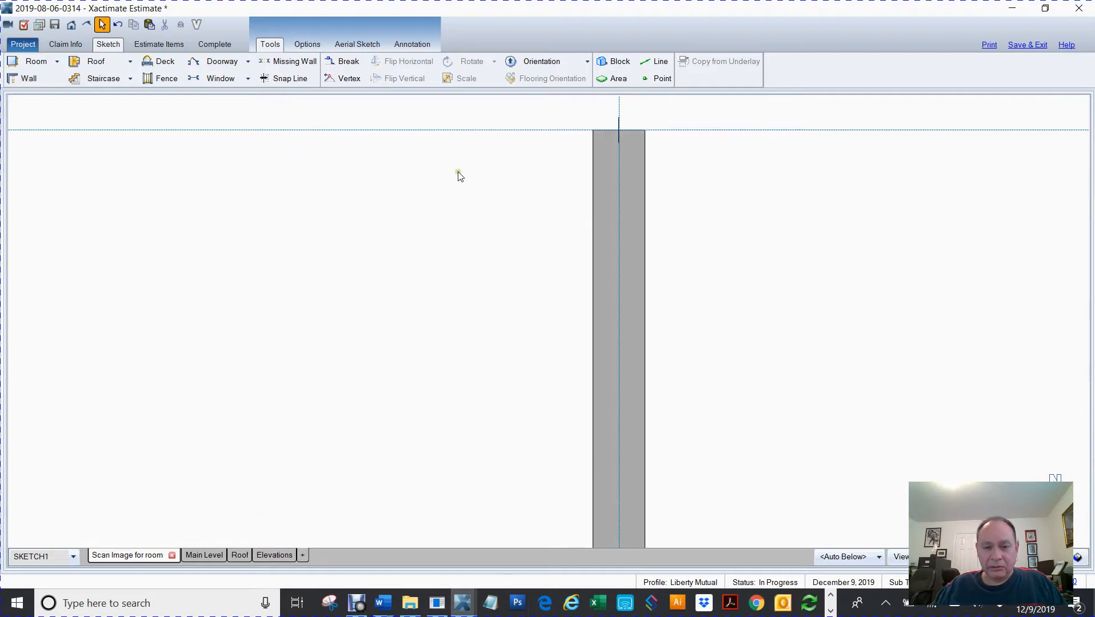
scroll(446, 171, "down", 5)
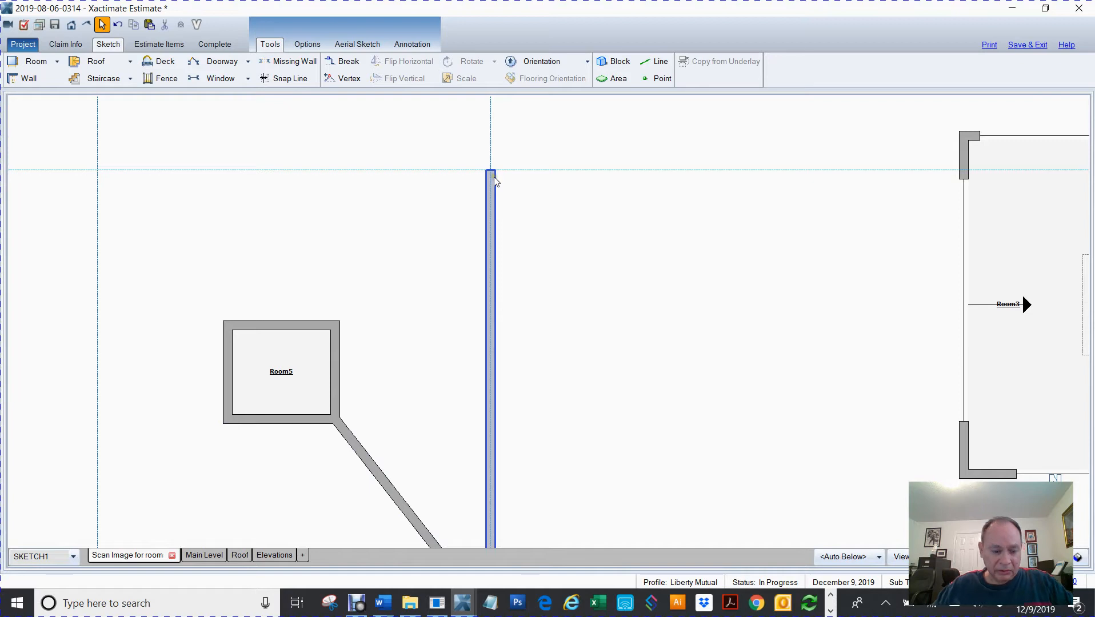
key("ctrl+u")
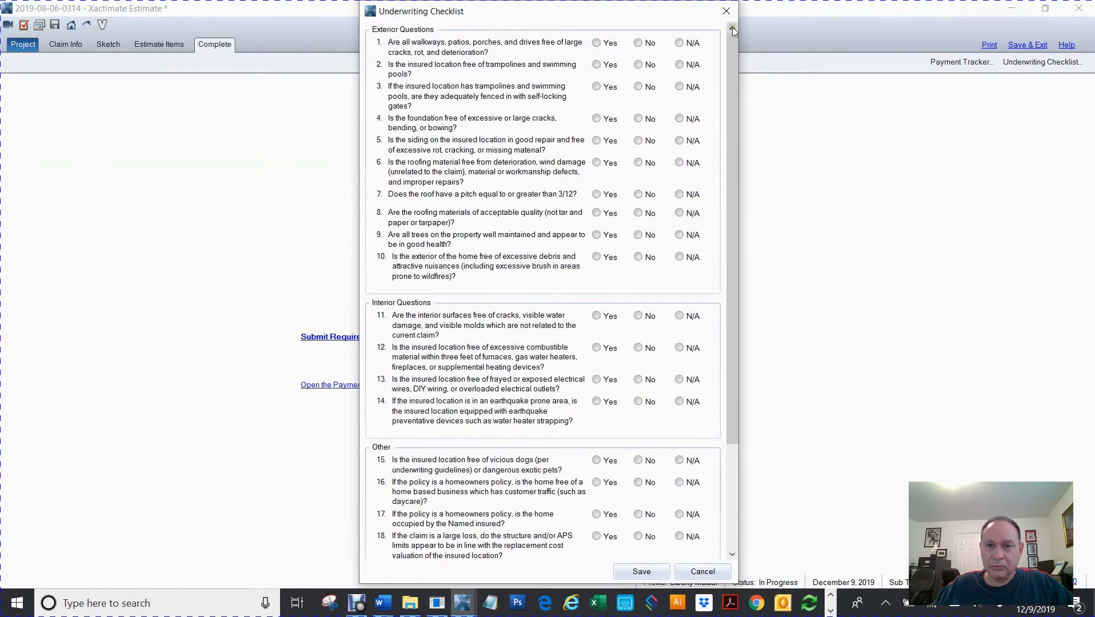
left_click(726, 11)
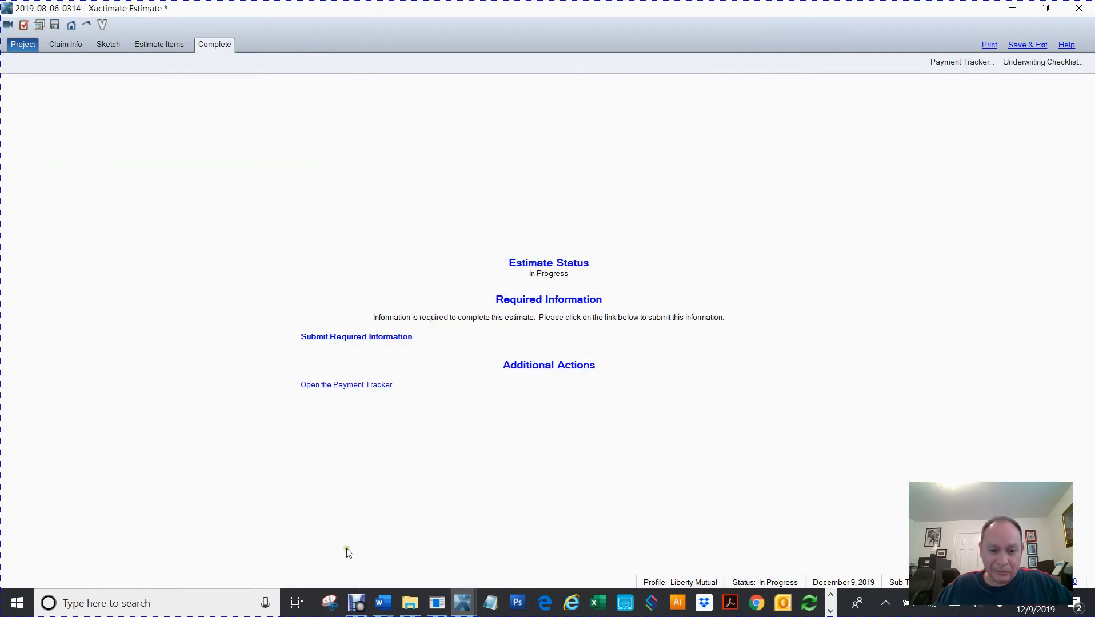
left_click(462, 603)
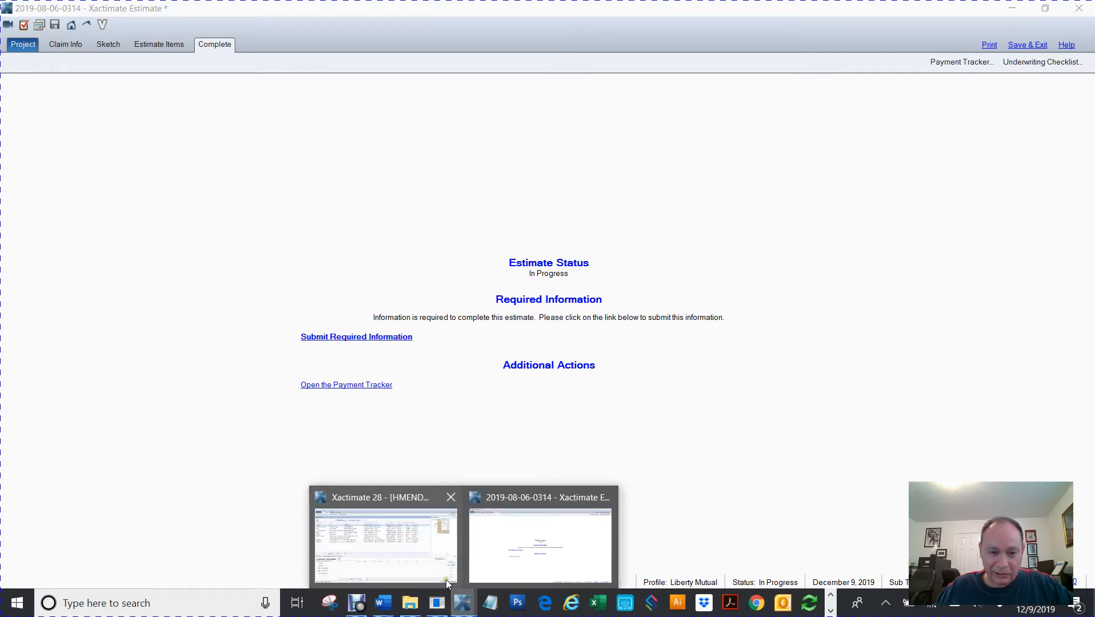
mouse_move(445, 569)
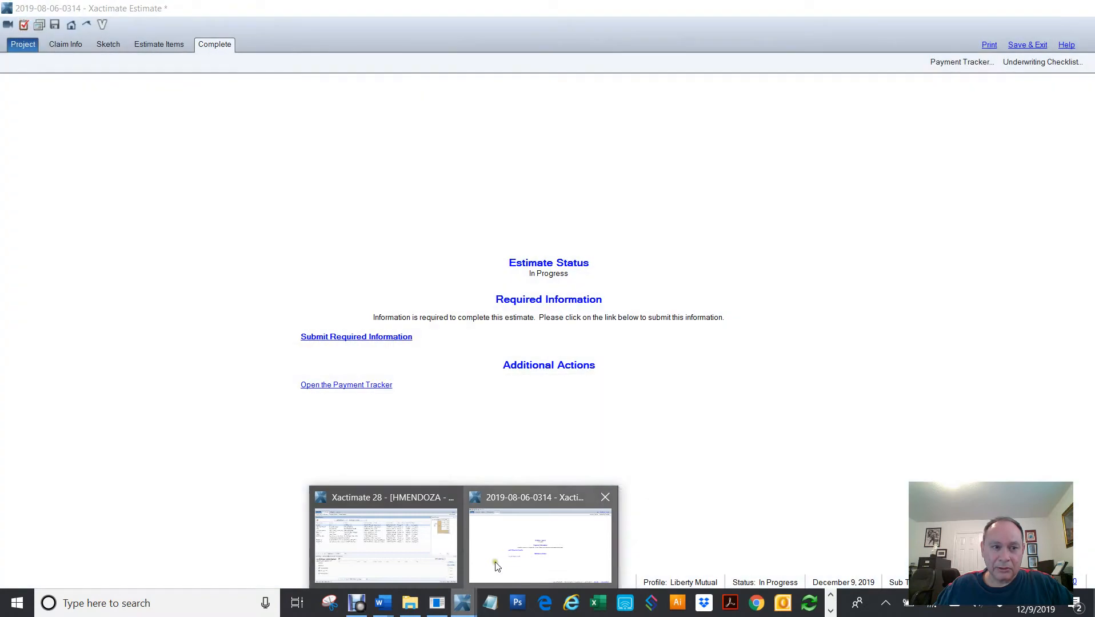
left_click(496, 561)
left_click(114, 45)
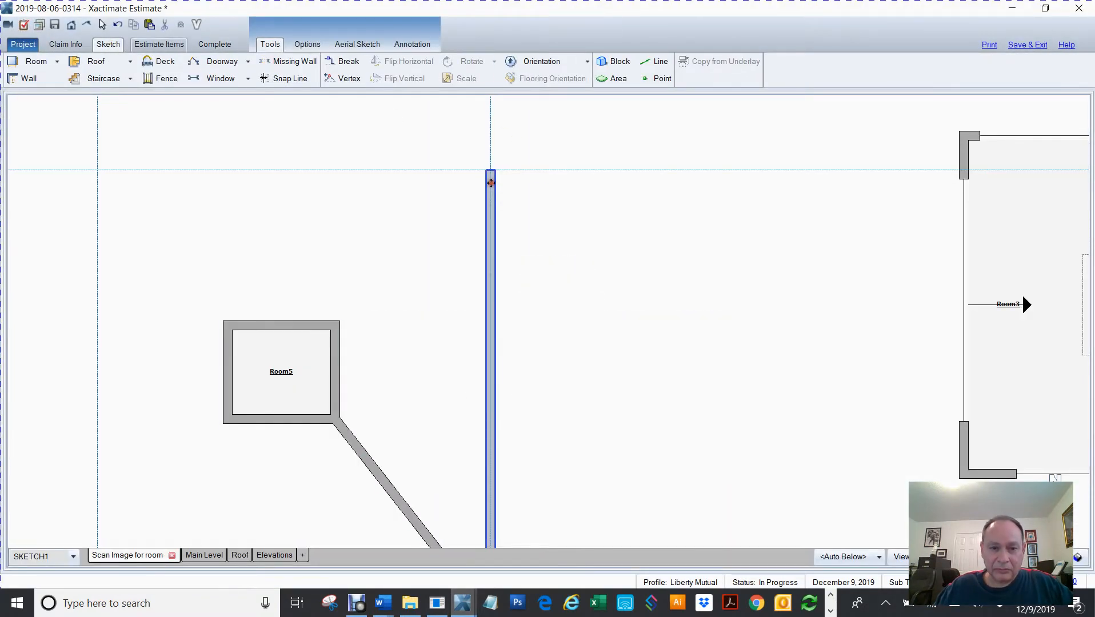
left_click(490, 182)
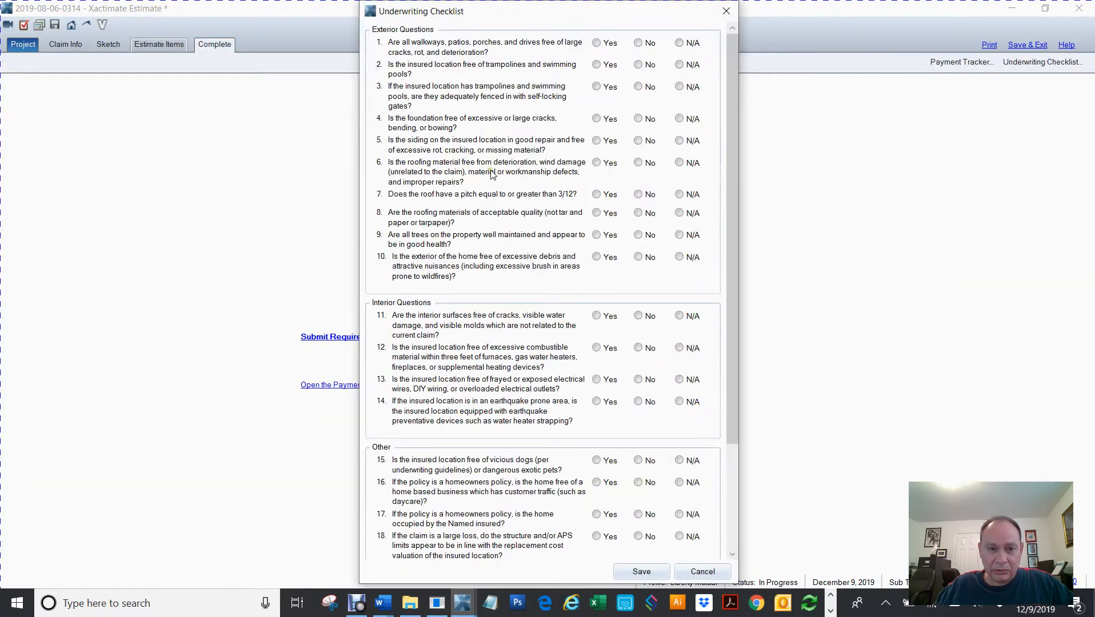
left_click(726, 11)
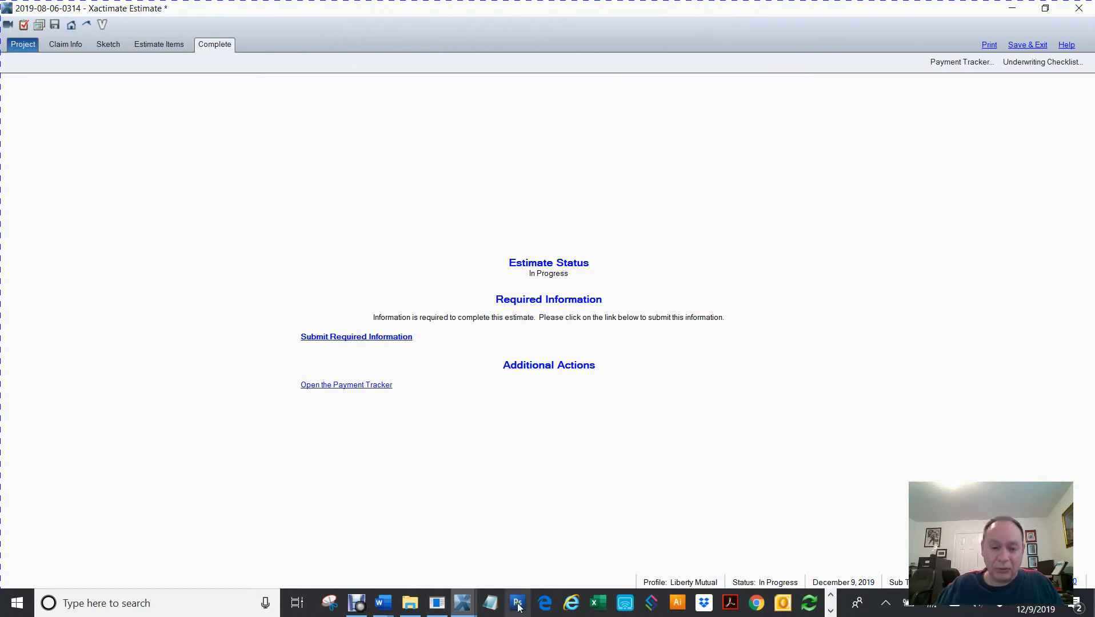
left_click(463, 603)
left_click(481, 578)
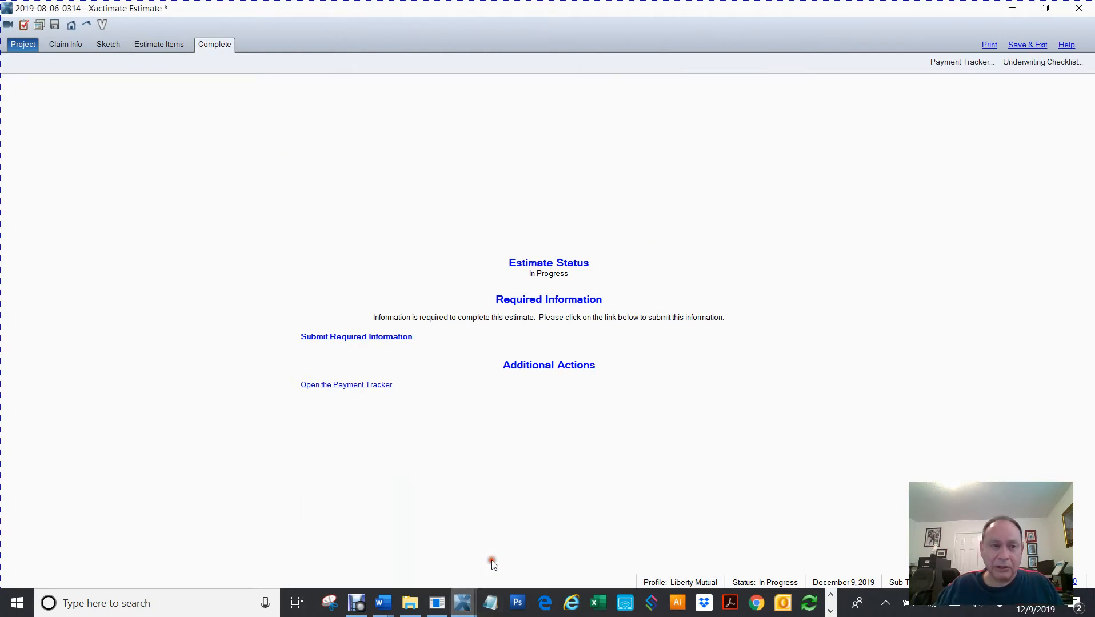
left_click(117, 45)
Draw a diagonal wall from the top of the vertical wall down to the small room's upper-right corner
left_click(498, 180)
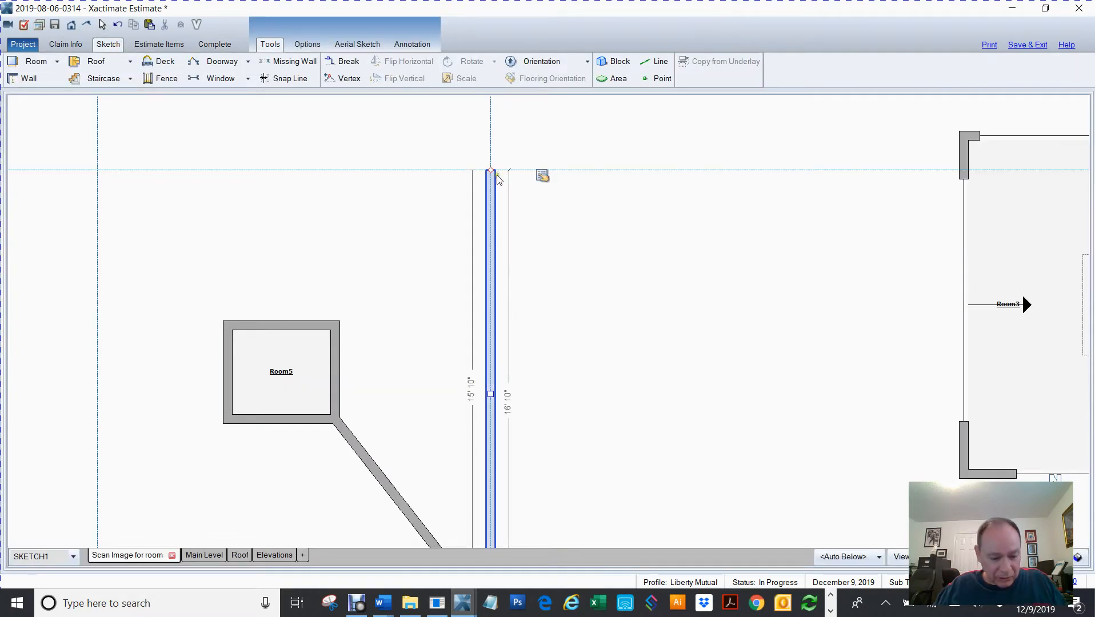
key("w")
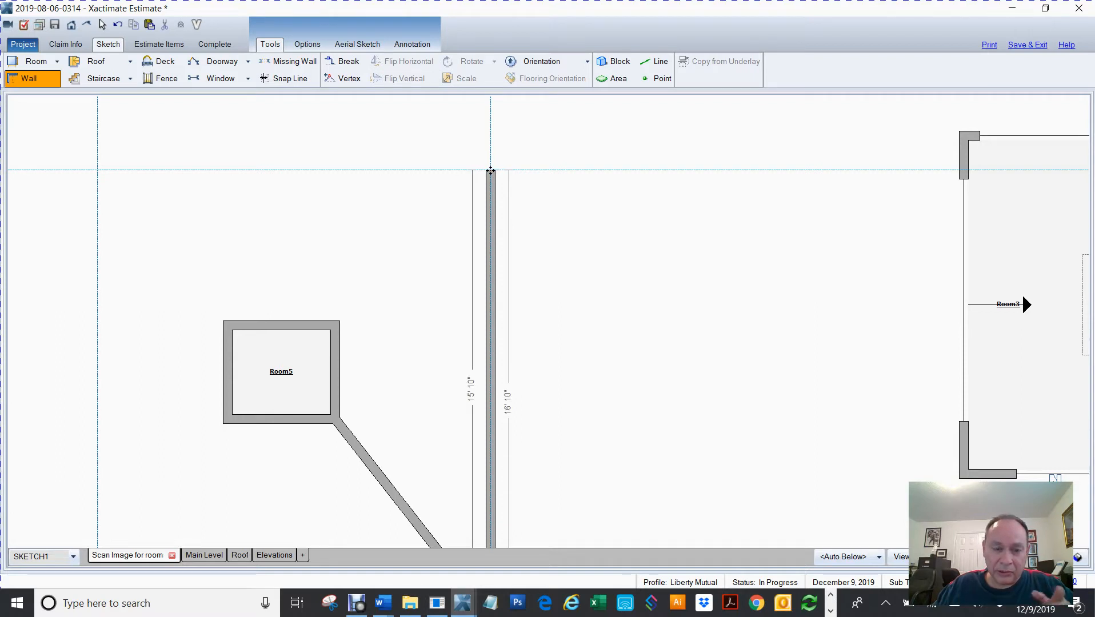
left_click(491, 170)
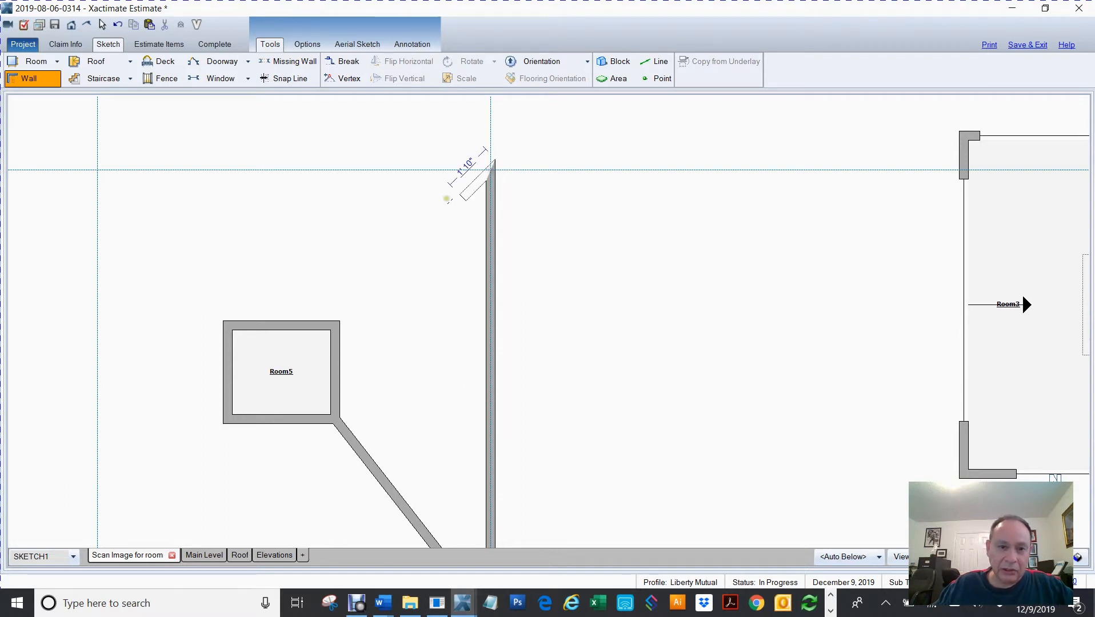
left_click(335, 318)
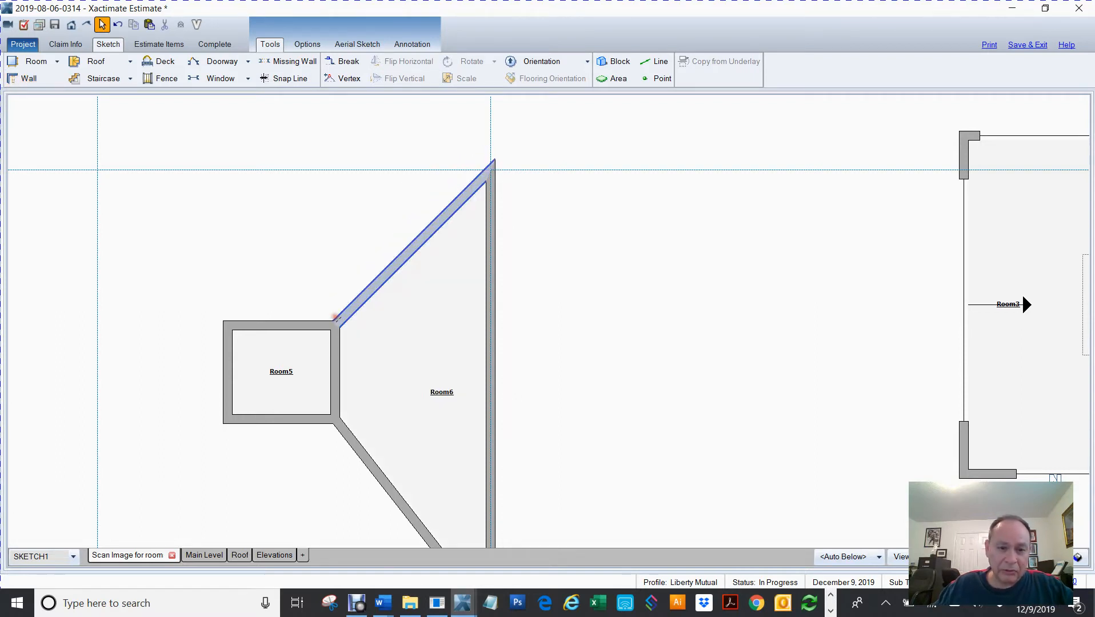
Draw a wall from the small room's upper-left corner diagonally to the upper-left snap intersection, then across to the upper-right corner
left_click_drag(563, 314, 762, 339)
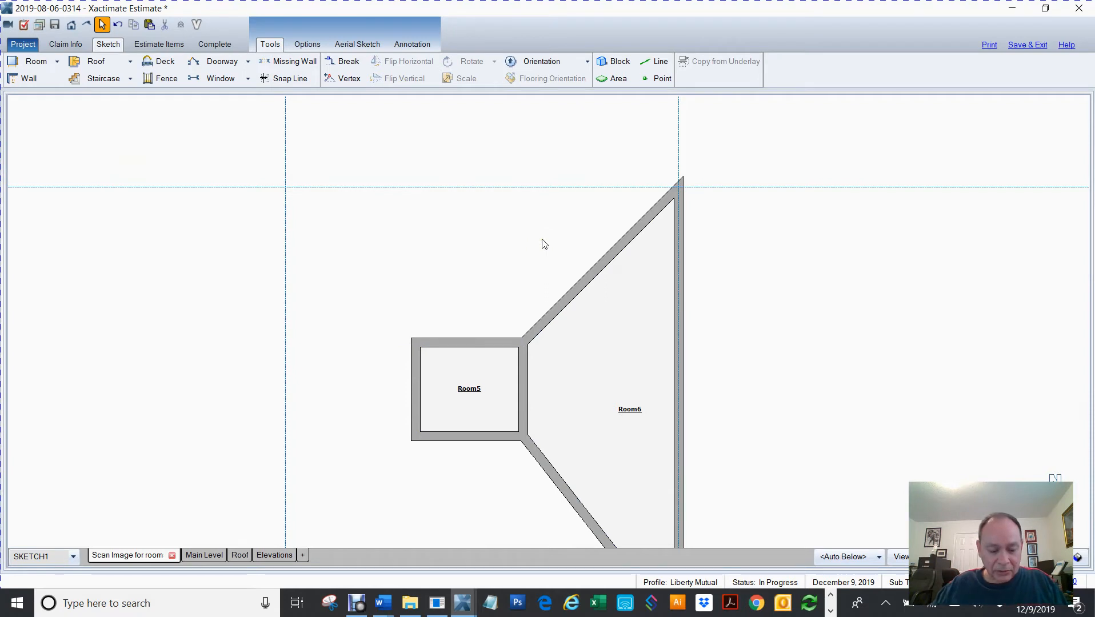
key("w")
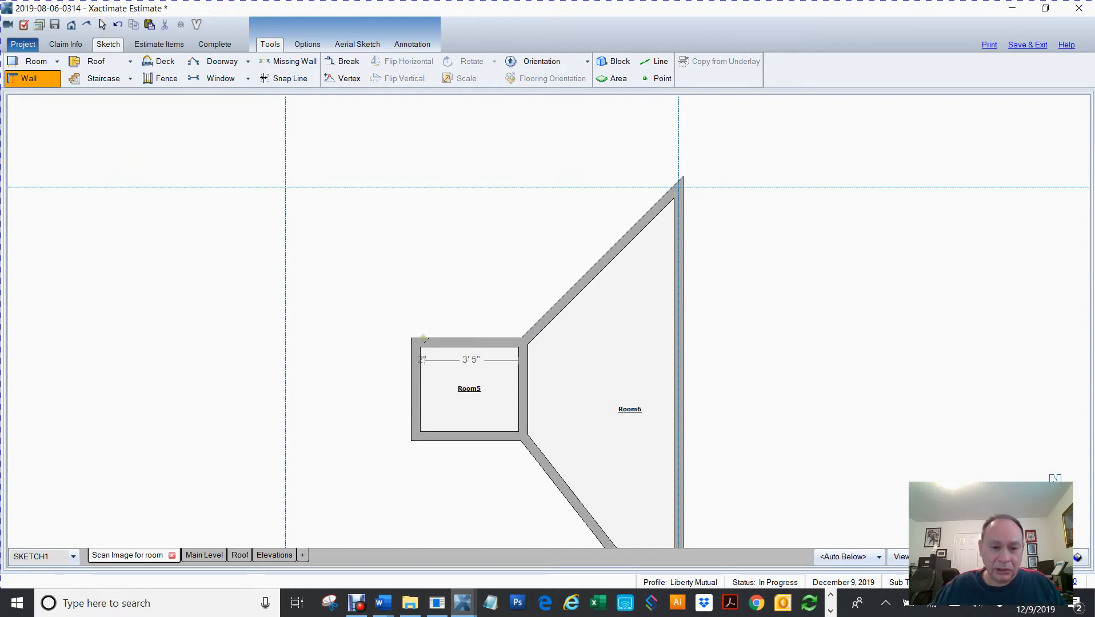
left_click(415, 345)
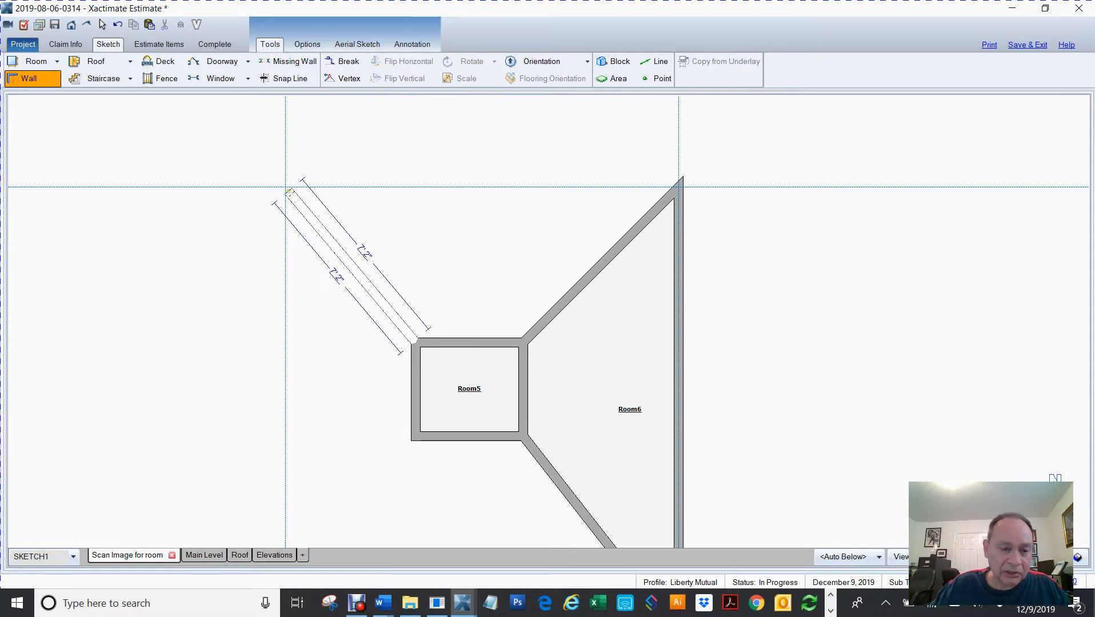
scroll(289, 192, "up", 4)
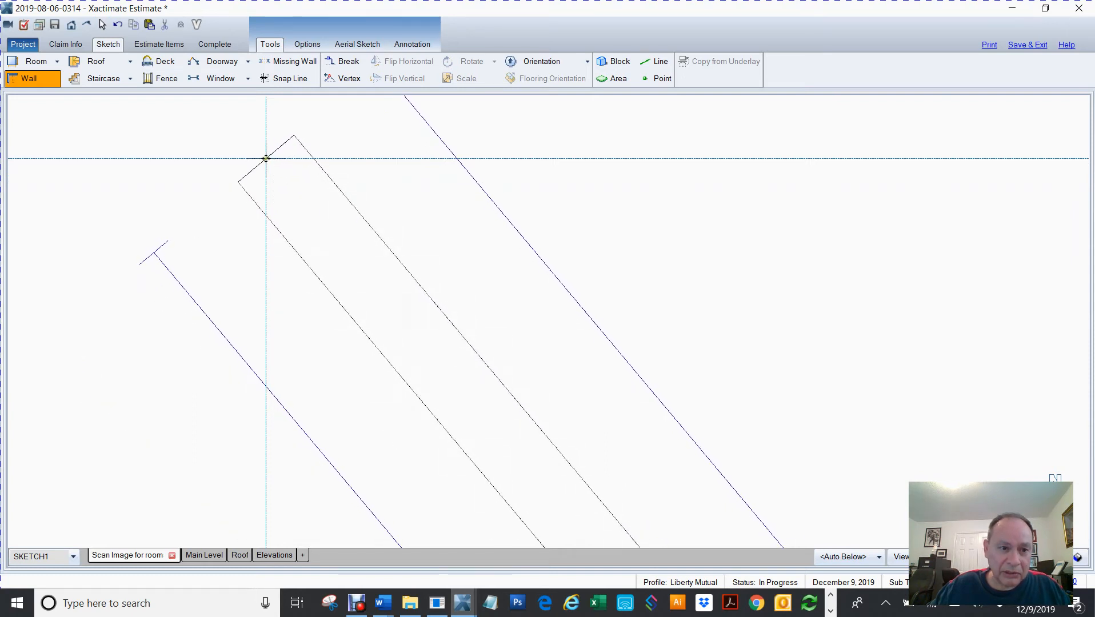
left_click(265, 158)
scroll(282, 176, "down", 3)
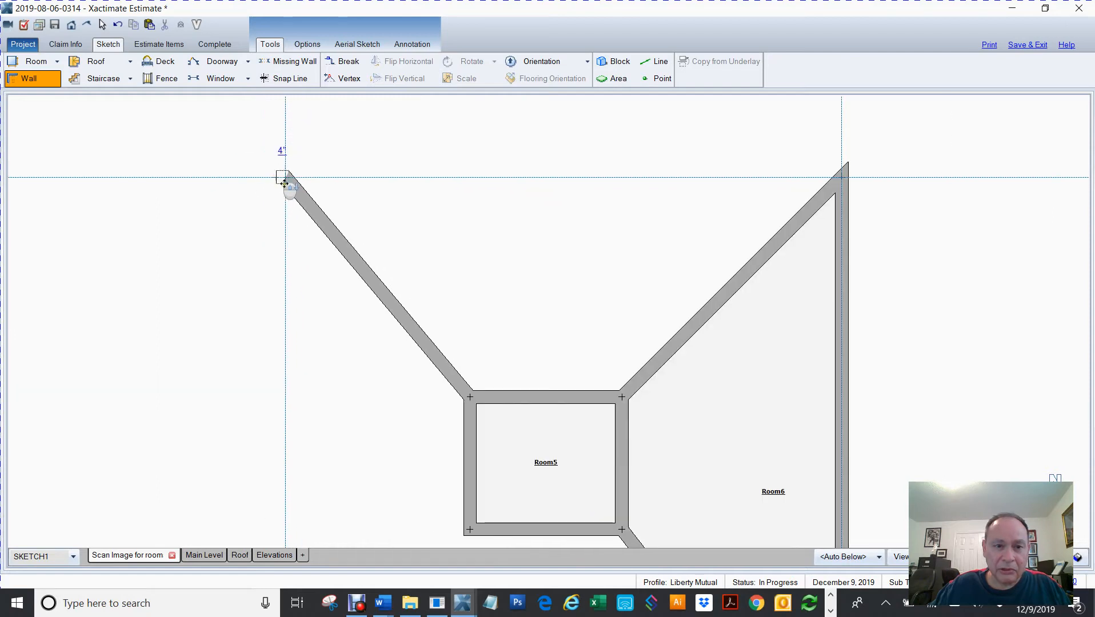
left_click(821, 177)
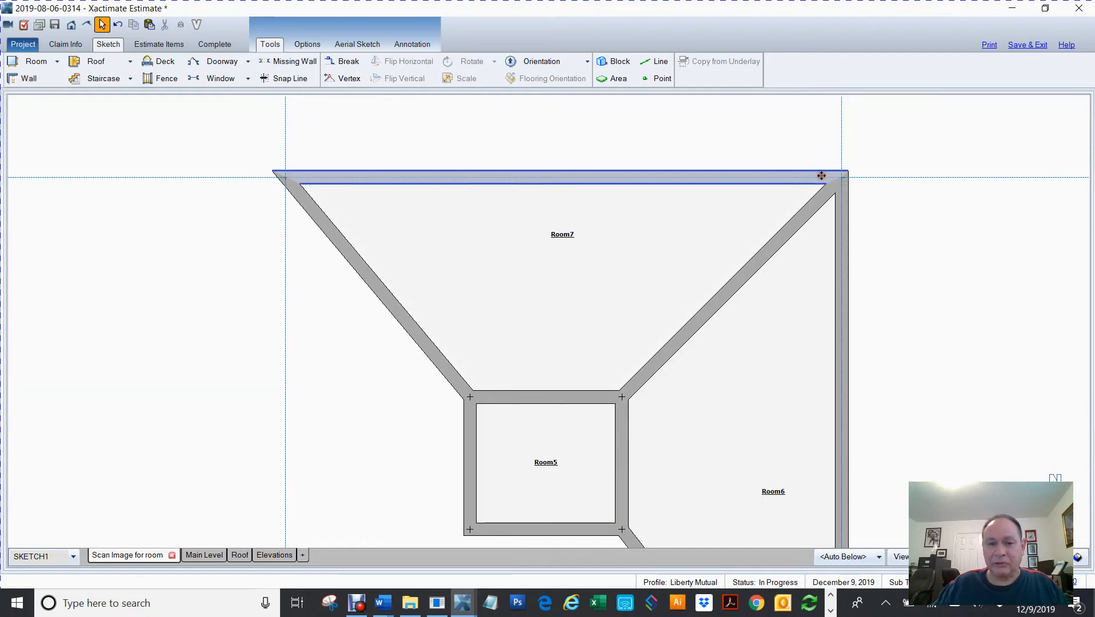
Draw a wall from the small room's lower-left corner diagonally to the lower-left snap-line intersection, then up to the upper-left intersection
mouse_move(309, 360)
left_mouse_down()
mouse_move(404, 313)
mouse_move(454, 303)
left_mouse_up()
scroll(456, 304, "down", 2)
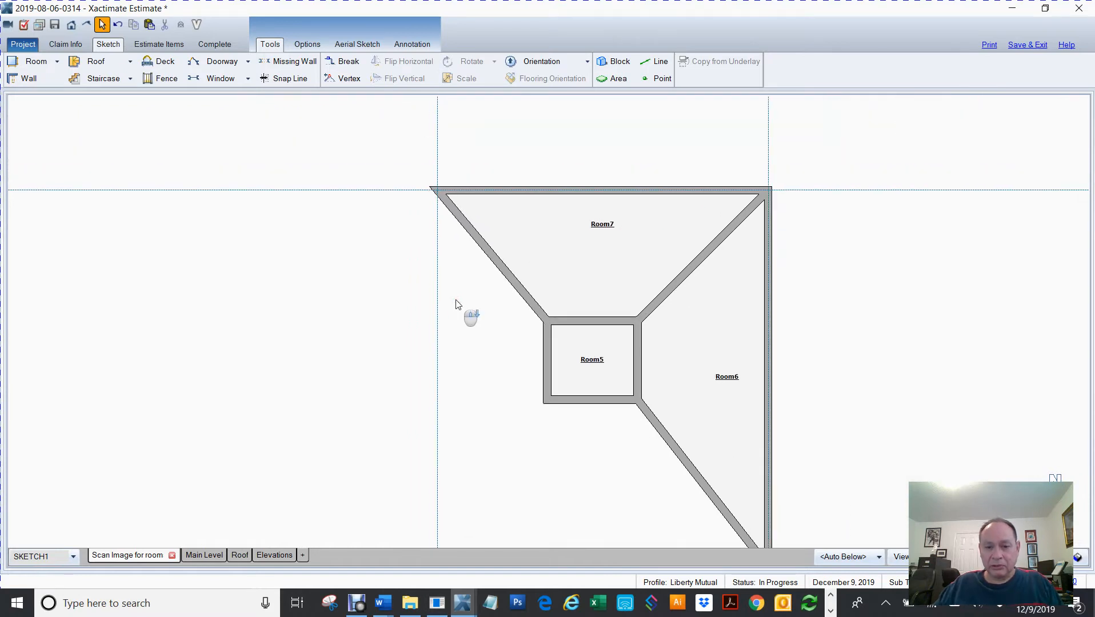
left_click_drag(466, 390, 509, 324)
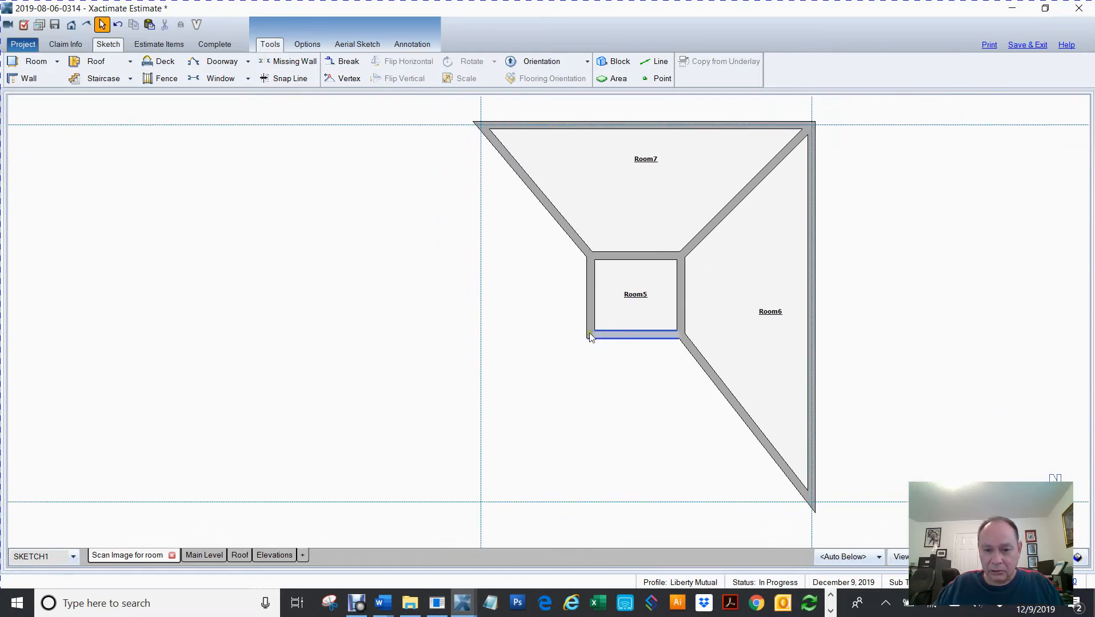
scroll(589, 334, "up", 3)
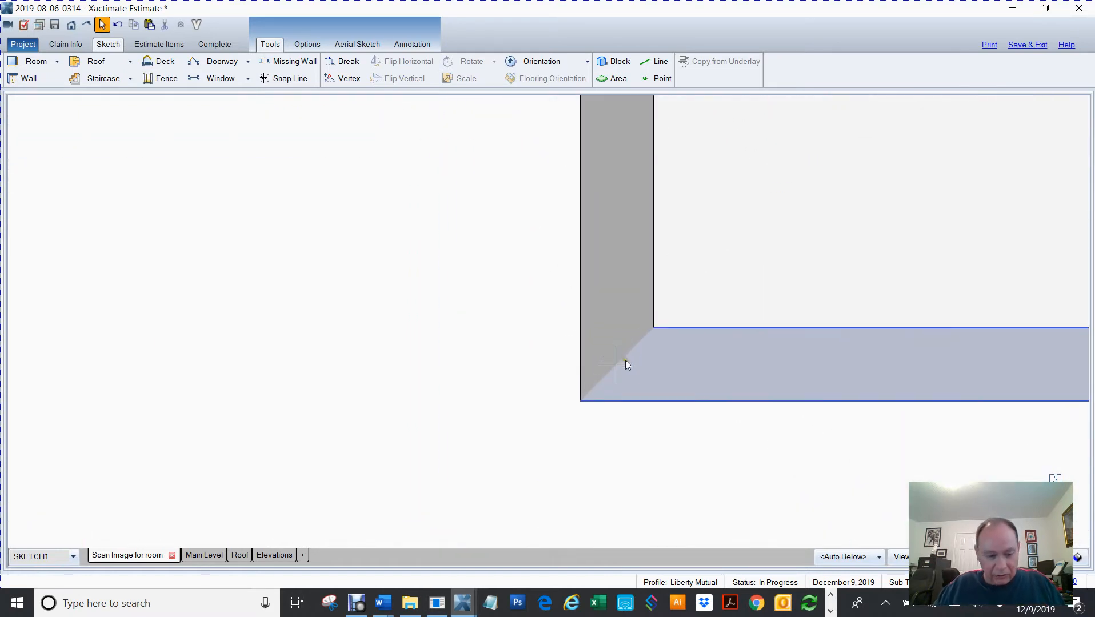
key("w")
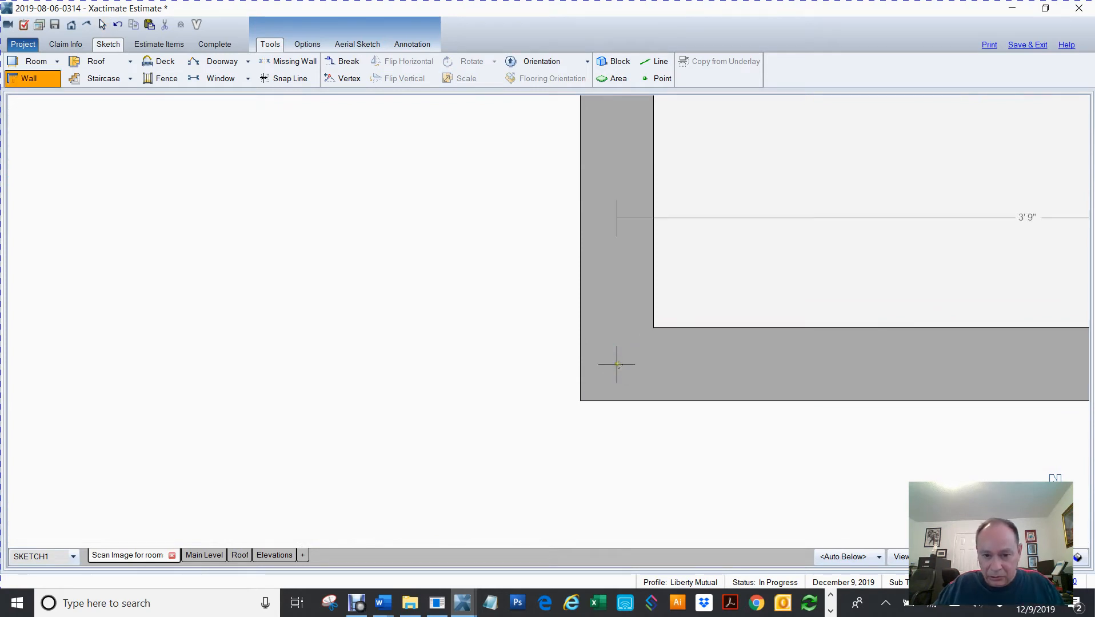
scroll(617, 364, "down", 4)
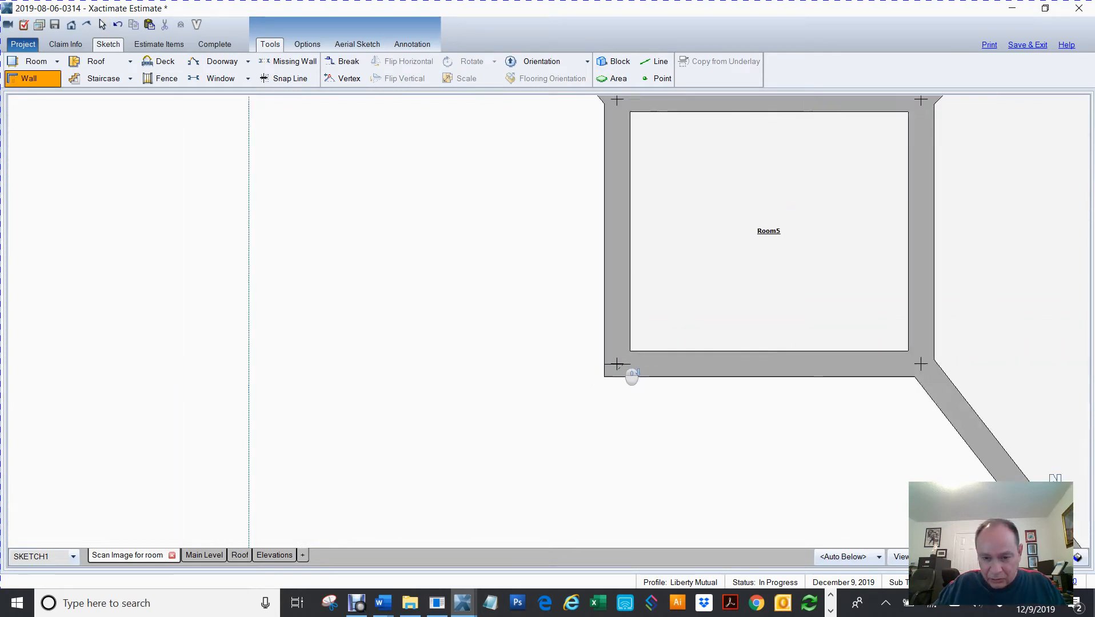
left_click(617, 364)
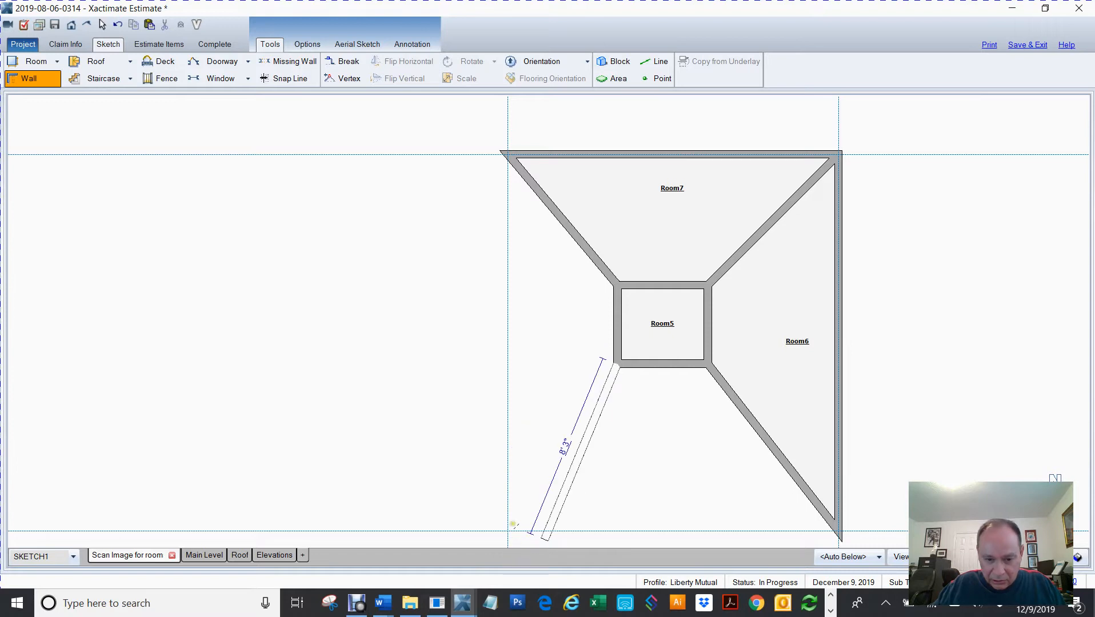
scroll(512, 523, "up", 1)
scroll(512, 523, "up", 2)
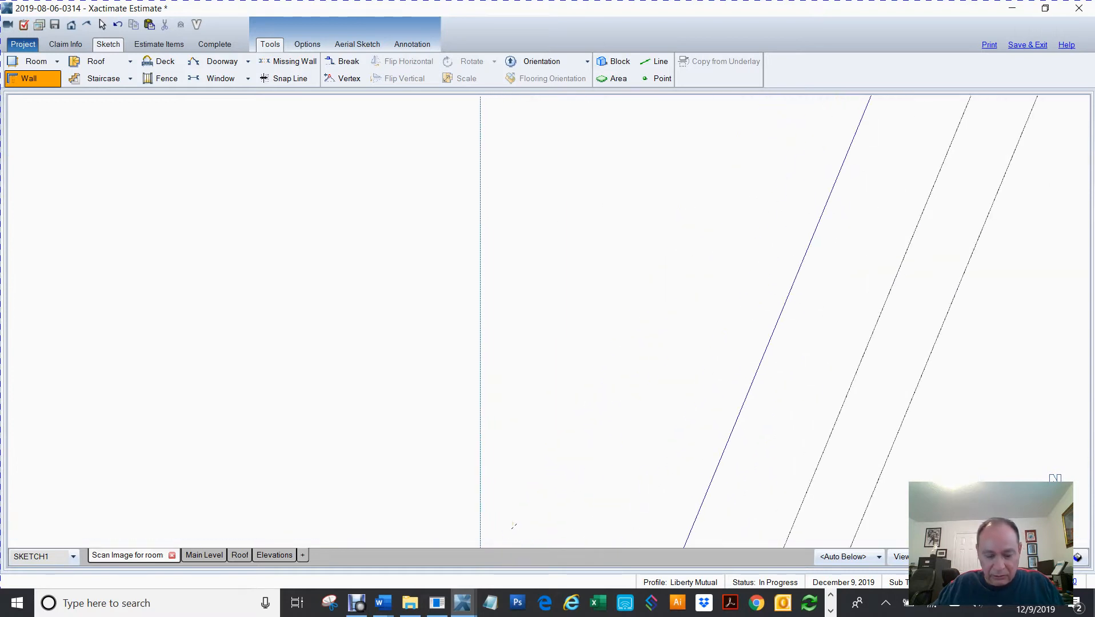
left_click_drag(508, 522, 481, 279)
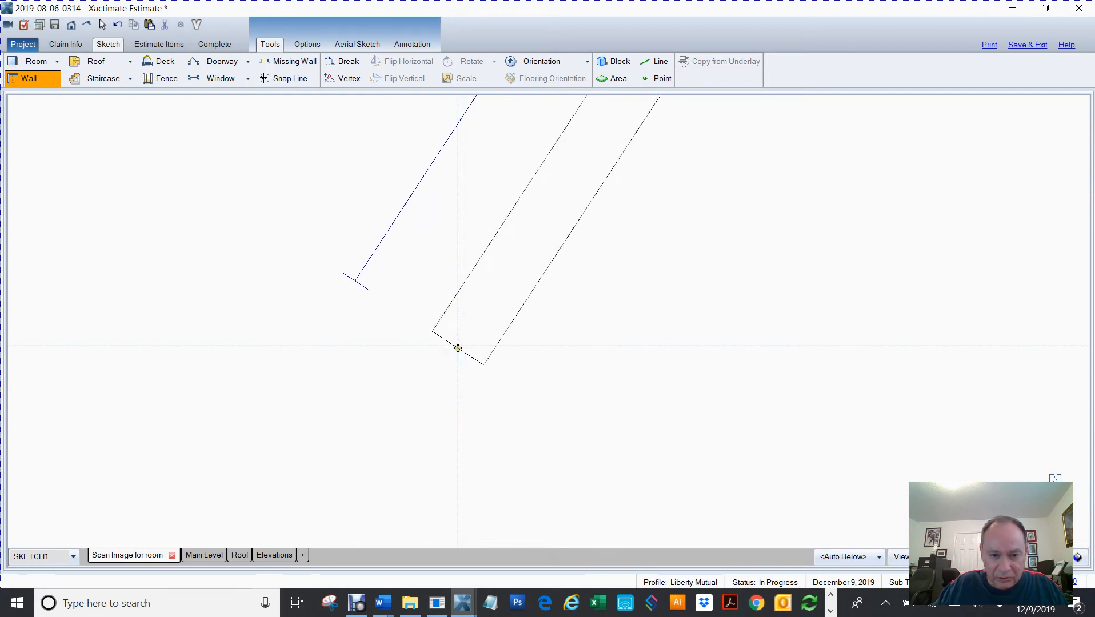
double_click(458, 345)
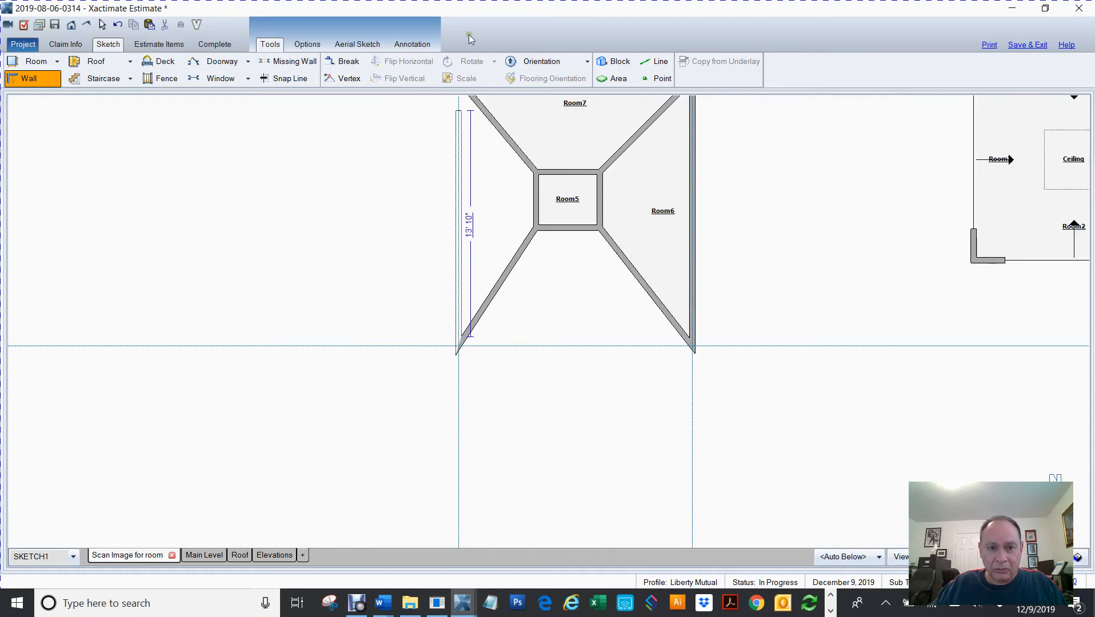
scroll(481, 127, "up", 4)
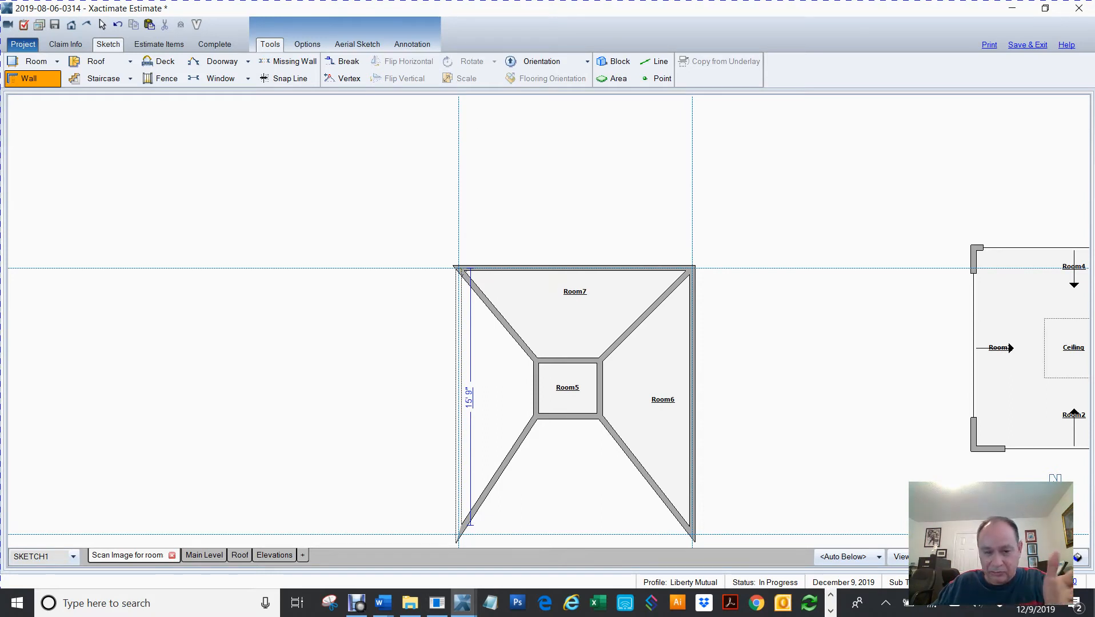
left_click(462, 269)
key("Escape")
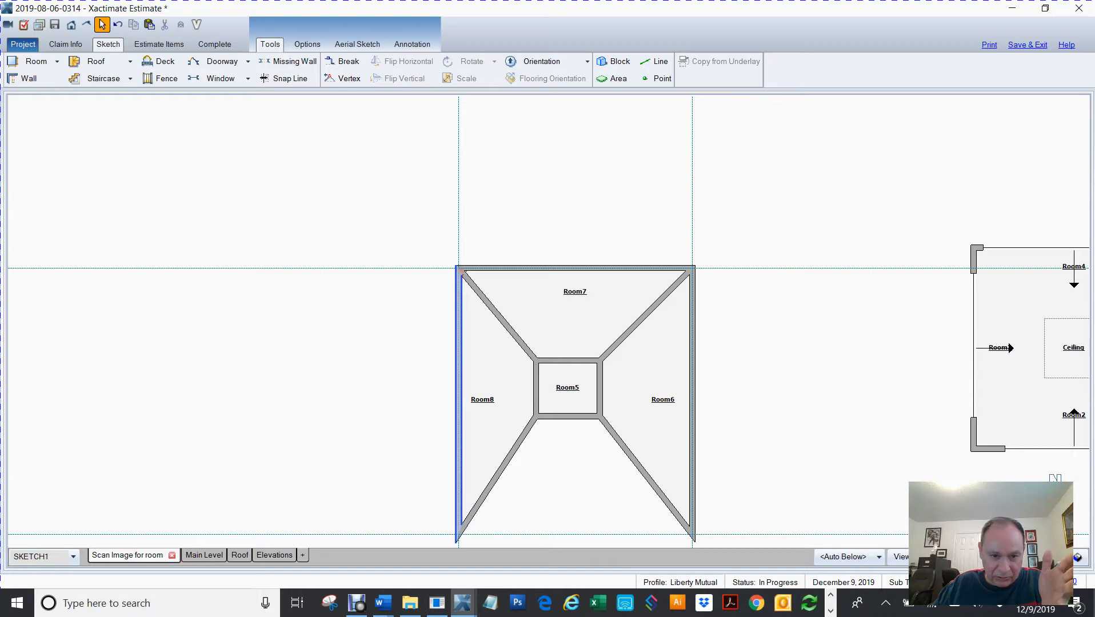
Draw a wall along the bottom snap line from the lower-left intersection to the lower-right intersection
scroll(770, 275, "down", 3)
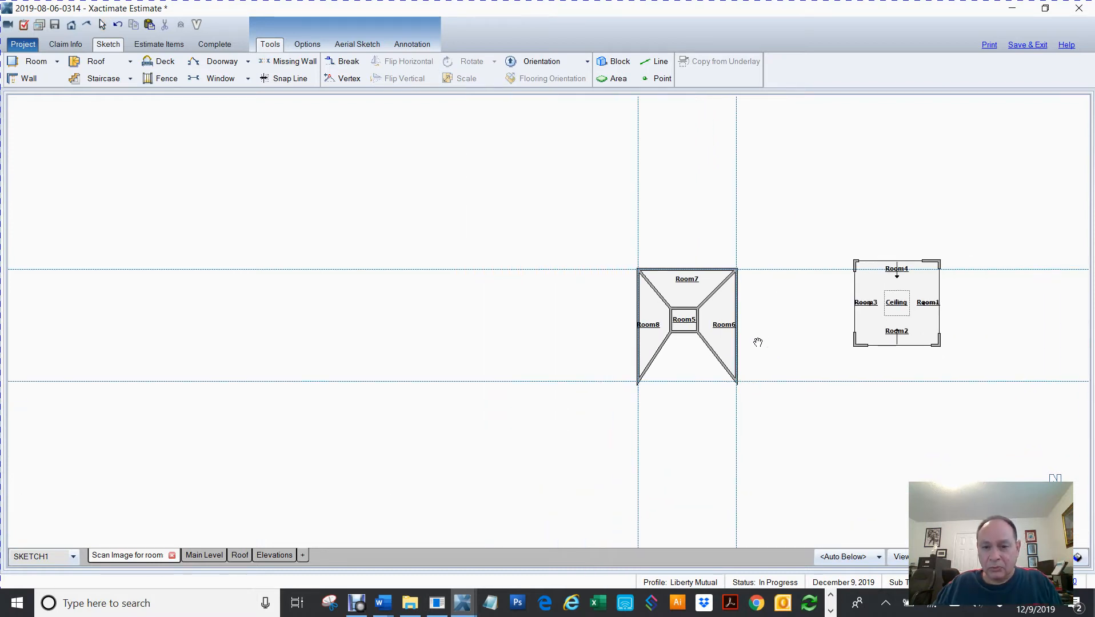
scroll(702, 395, "up", 4)
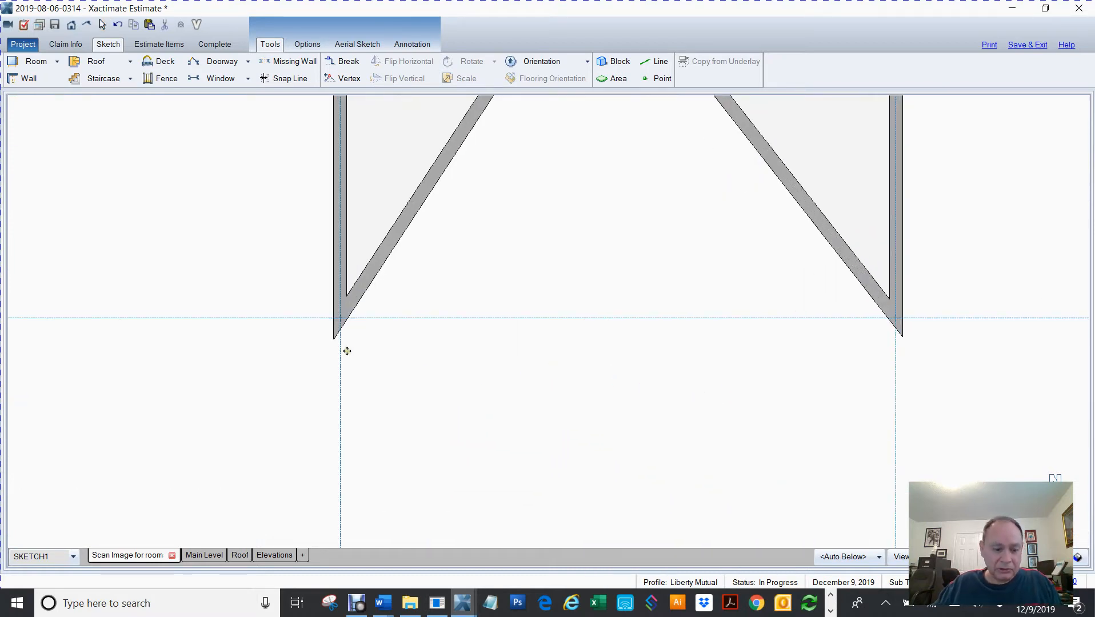
key("w")
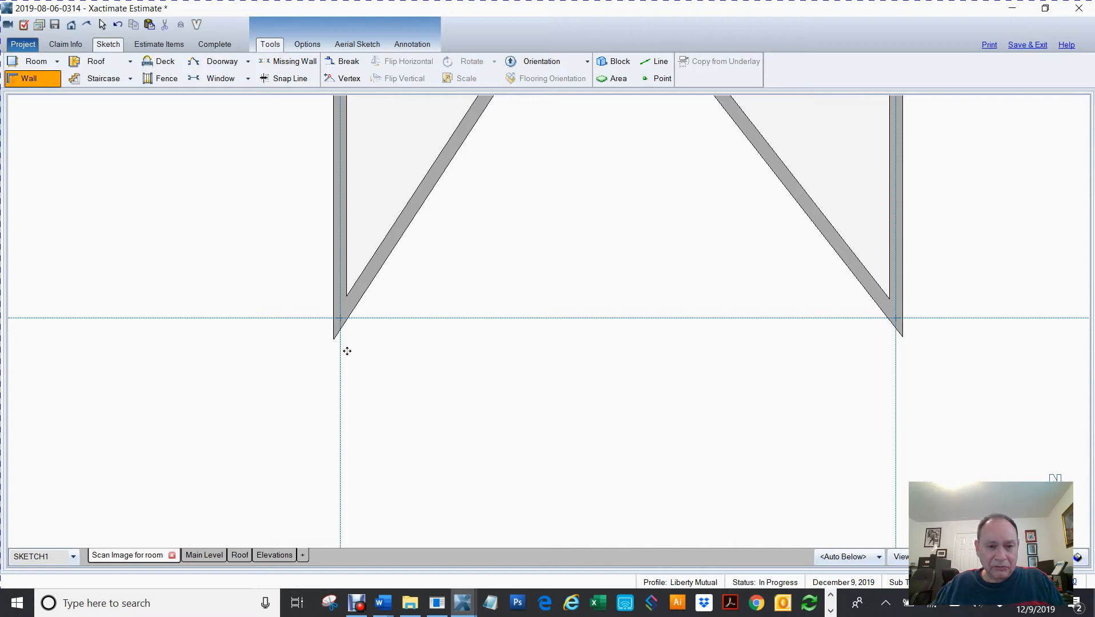
left_click(341, 317)
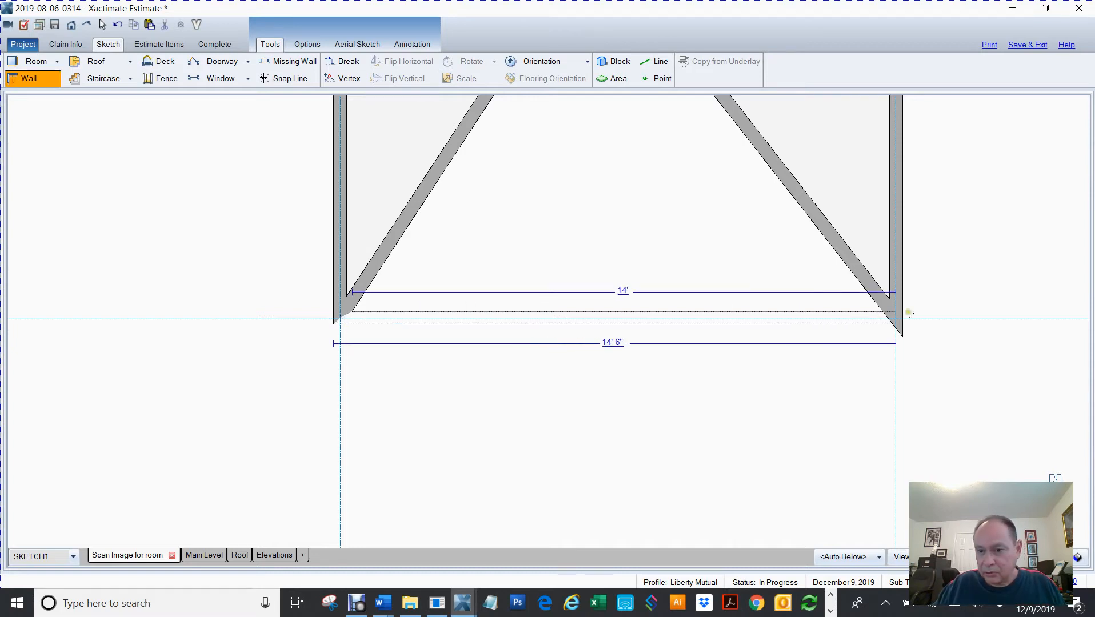
left_click(908, 314)
scroll(706, 380, "down", 3)
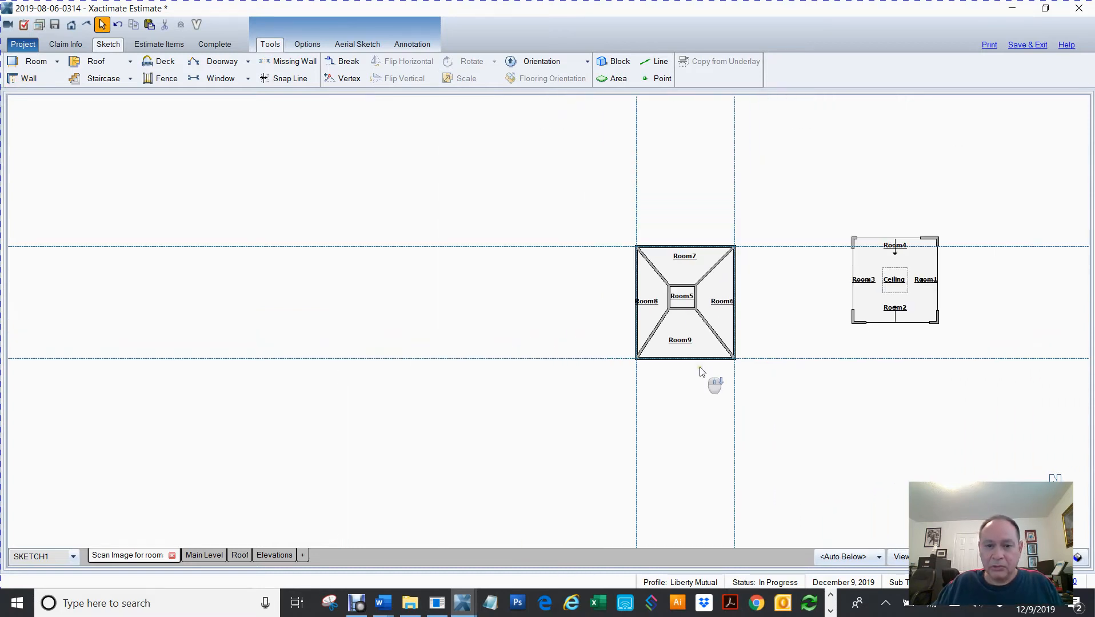
Select the whole fireplace structure and zoom to it to examine the completed layout
mouse_move(511, 403)
left_mouse_down()
mouse_move(301, 454)
mouse_move(281, 447)
left_mouse_up()
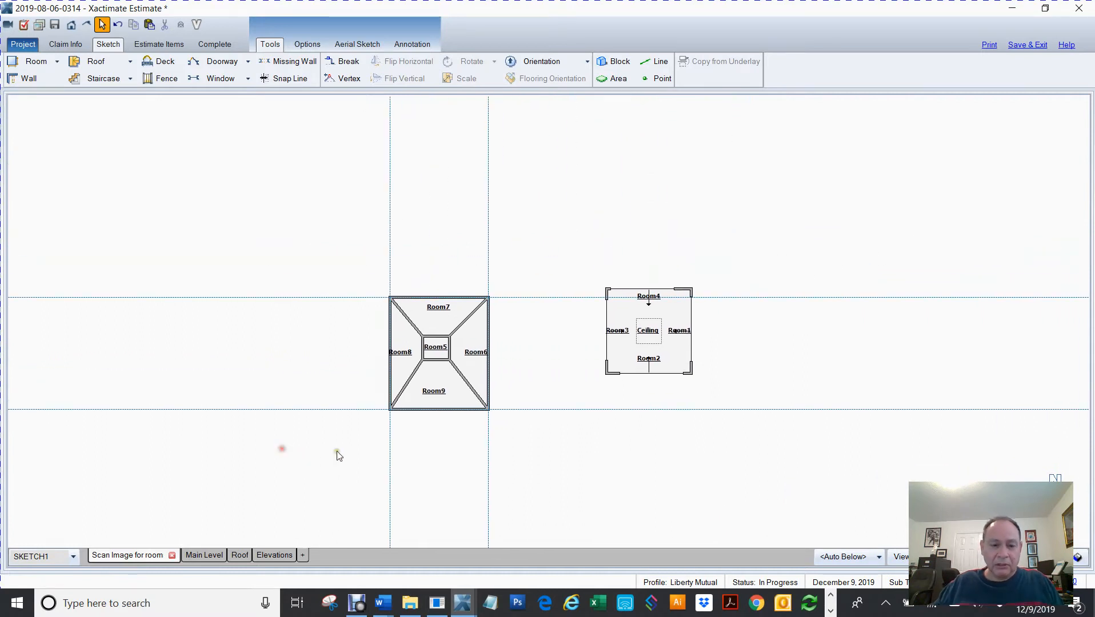
left_click_drag(284, 212, 567, 496)
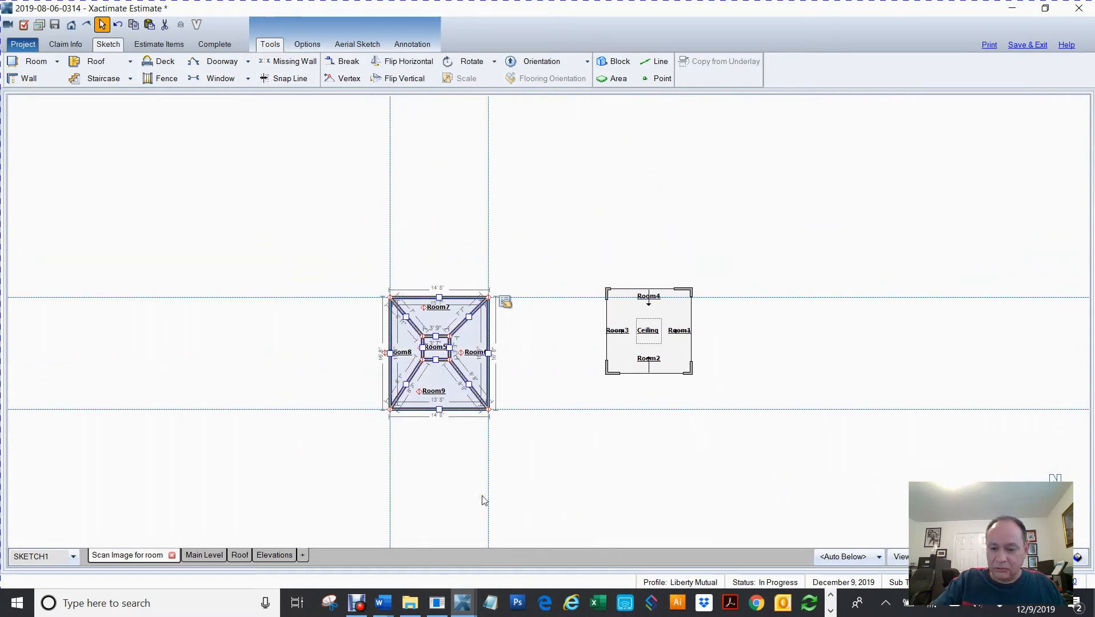
key("Home")
key("Home")
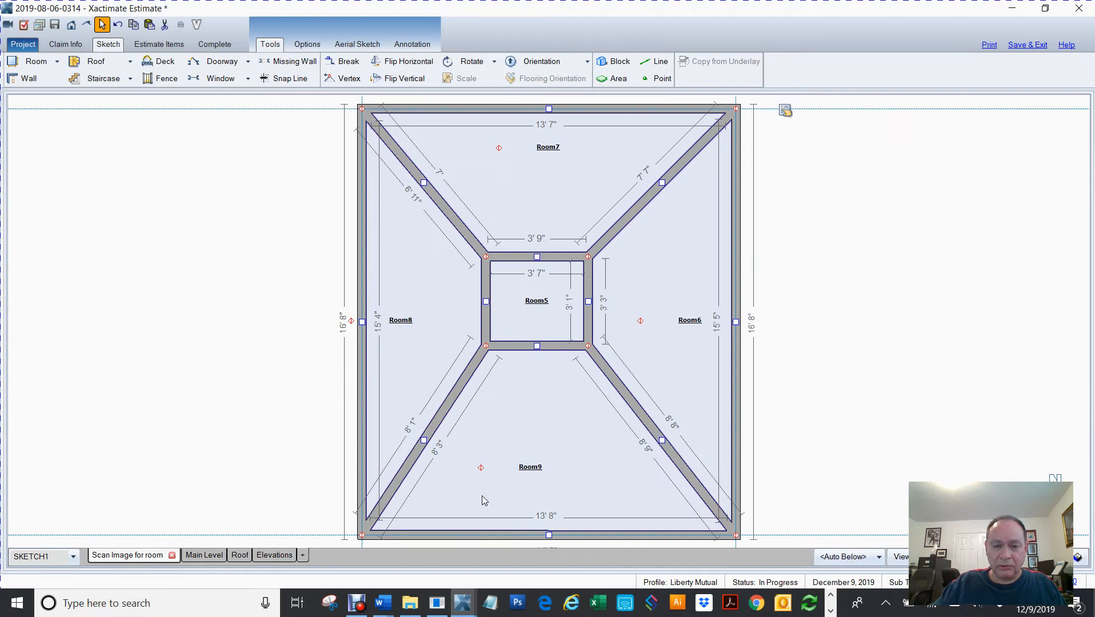
scroll(482, 496, "down", 2)
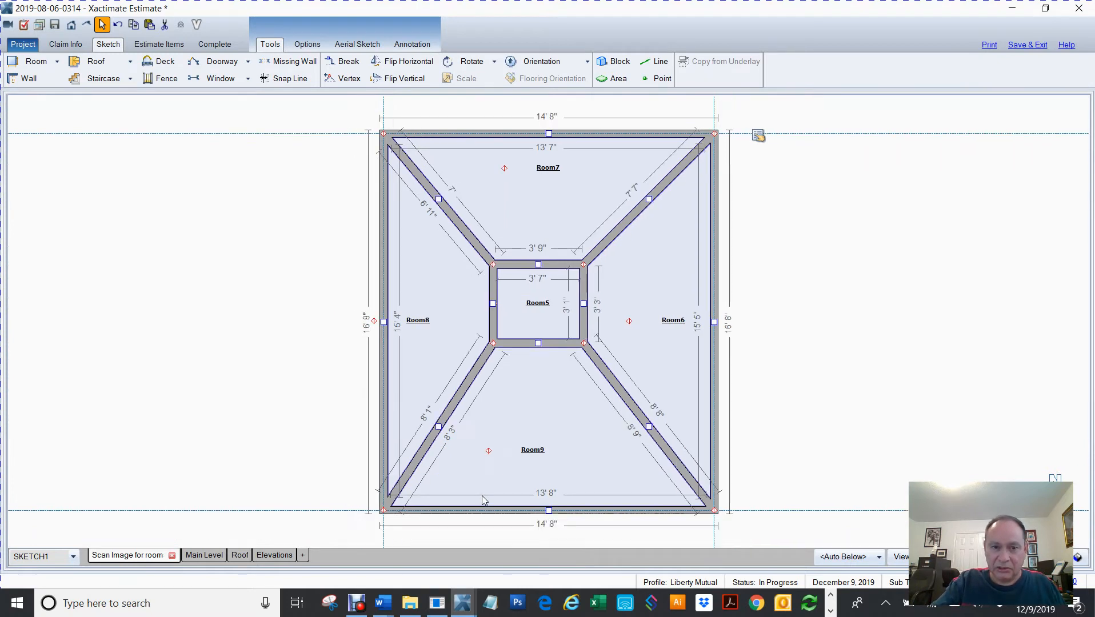
left_click(266, 362)
Select Room9, Room8, Room7 and Room6 together and set their ceiling type to Sloped
left_click(530, 423)
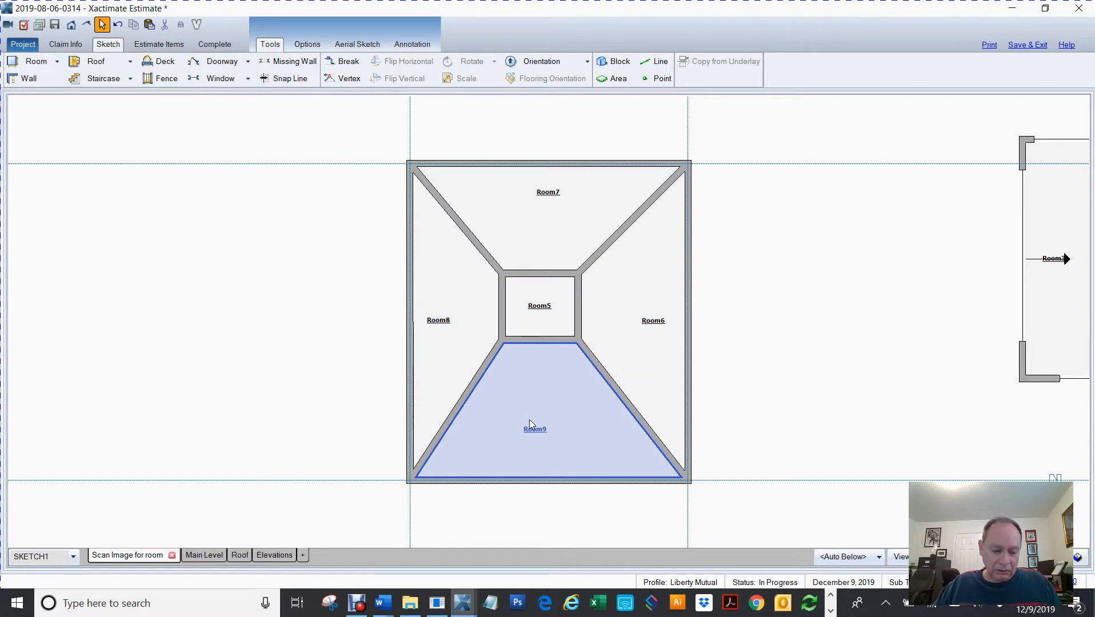
left_click(457, 333, "ctrl")
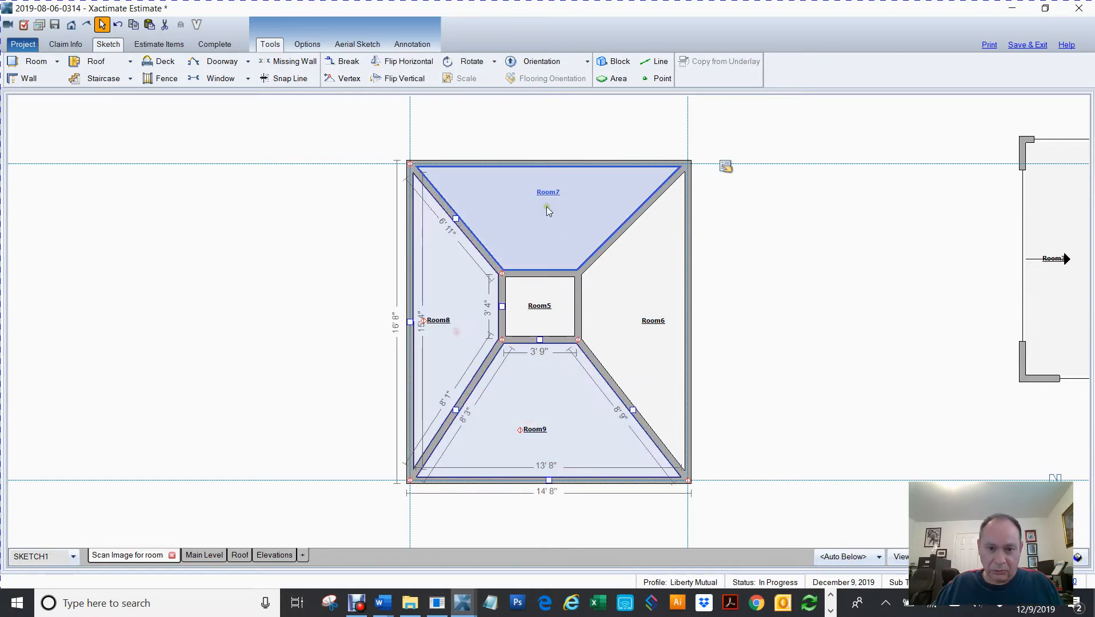
left_click(547, 206, "ctrl")
left_click(625, 318, "ctrl")
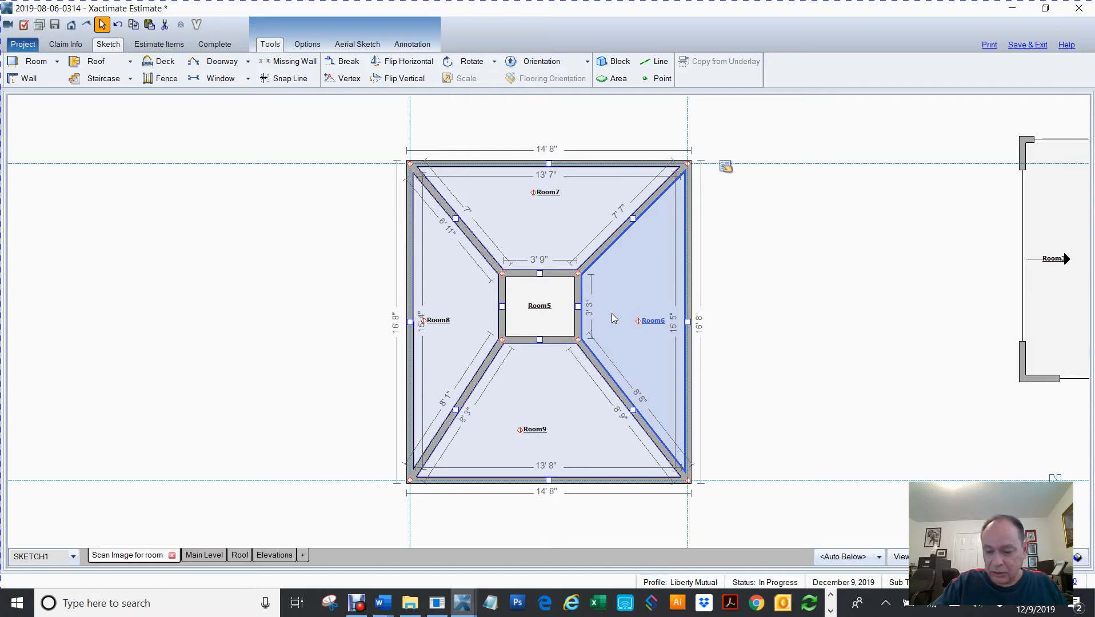
key("Return")
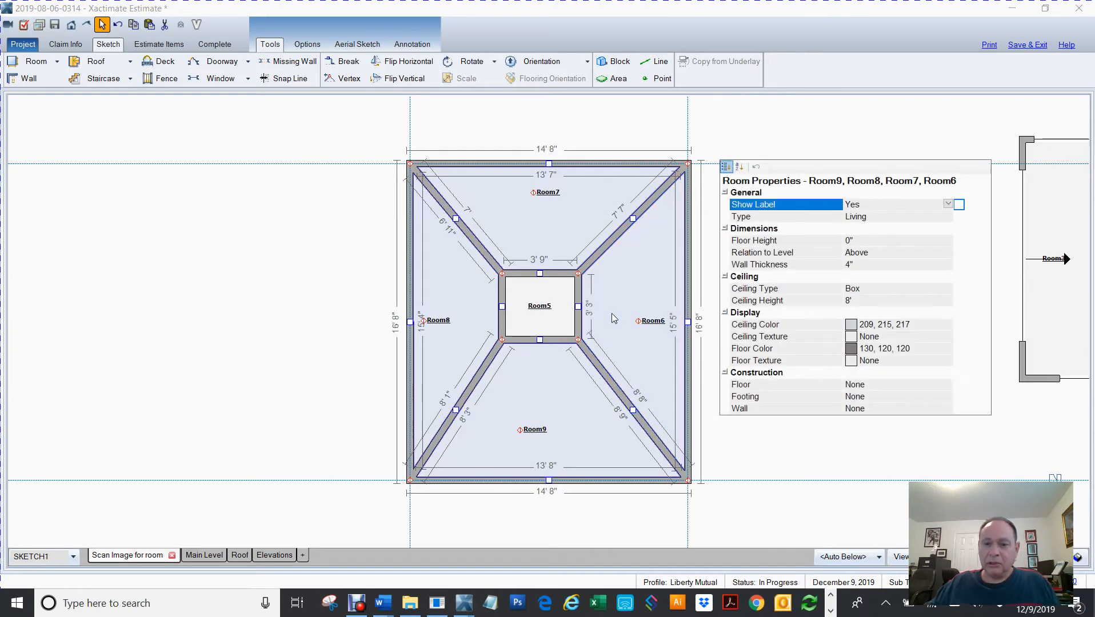
left_click(870, 289)
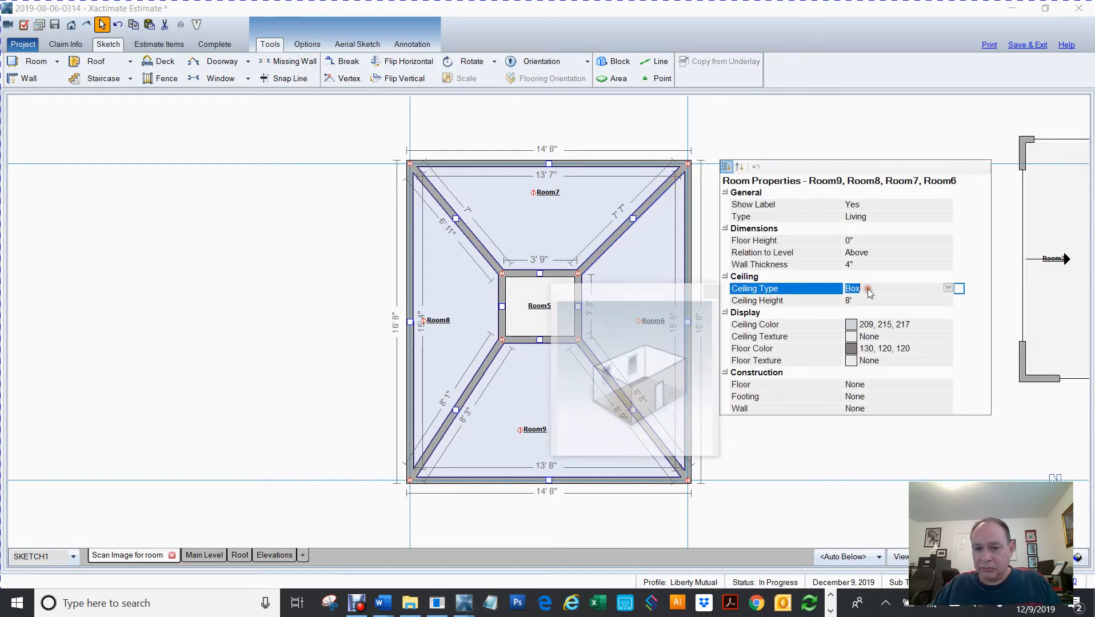
double_click(870, 290)
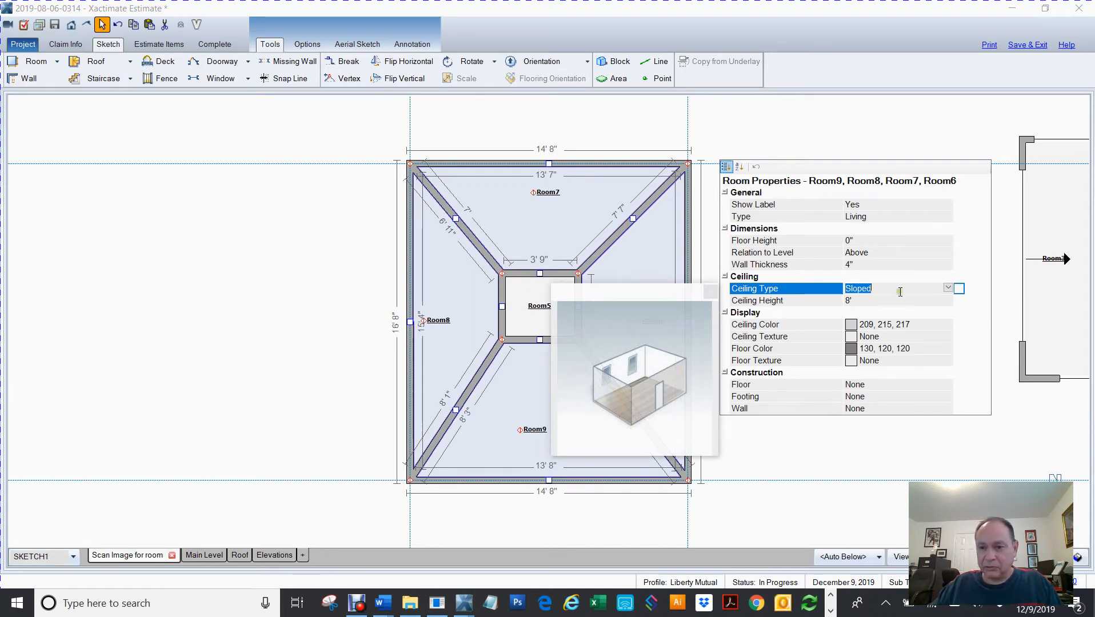
key("Return")
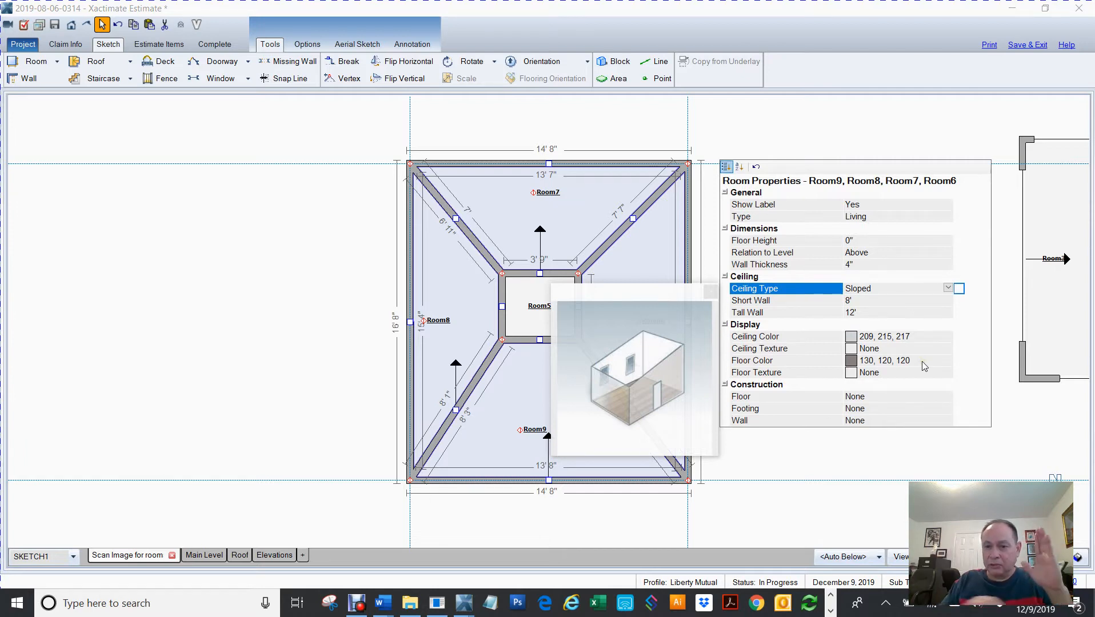
left_click(299, 322)
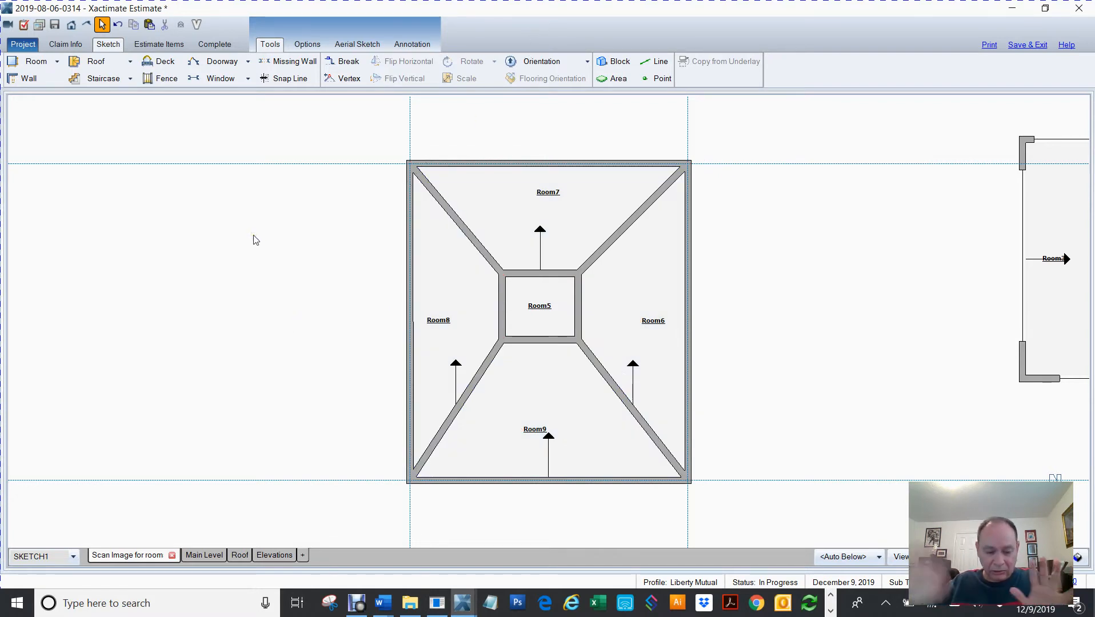
Orient the sloped ceilings of Room6, Room7 and Room8 so their arrows point toward the central small room
key("o")
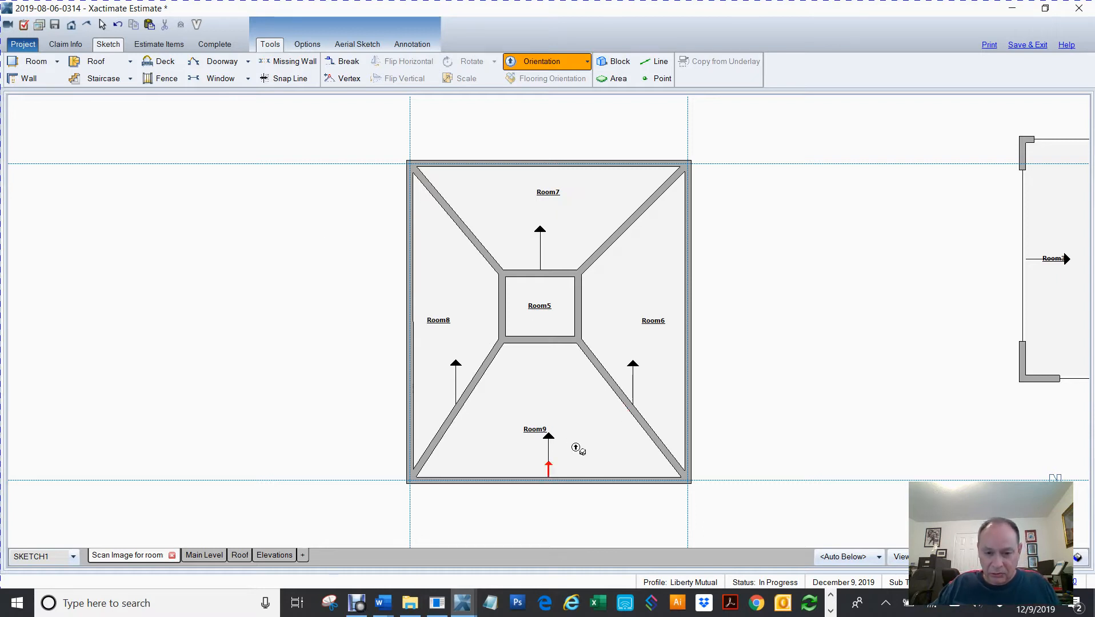
left_click(674, 320)
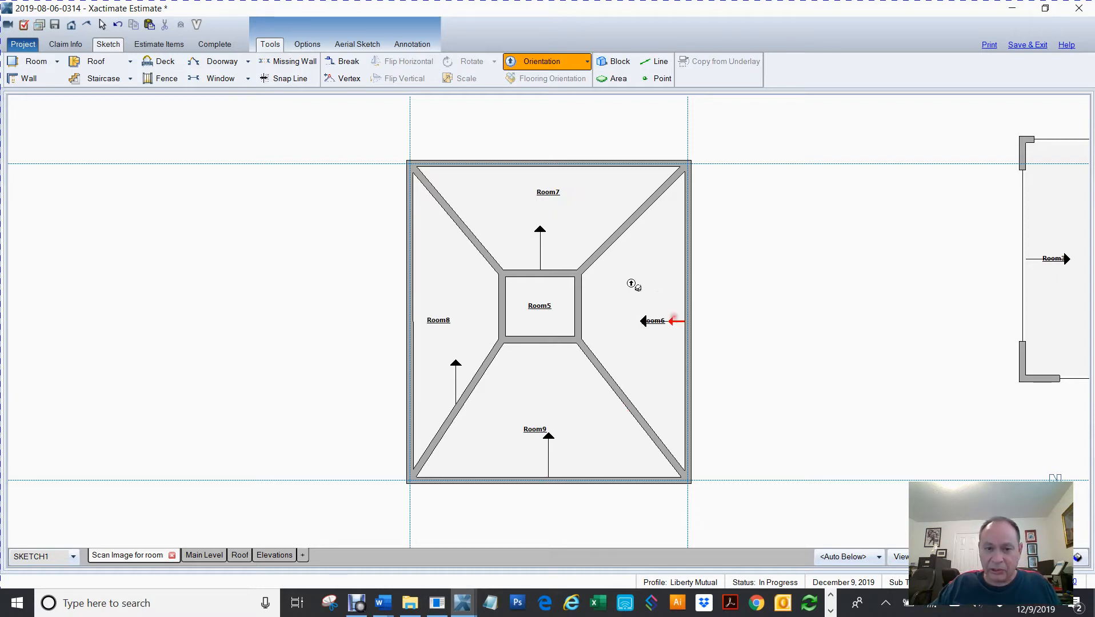
left_click(547, 176)
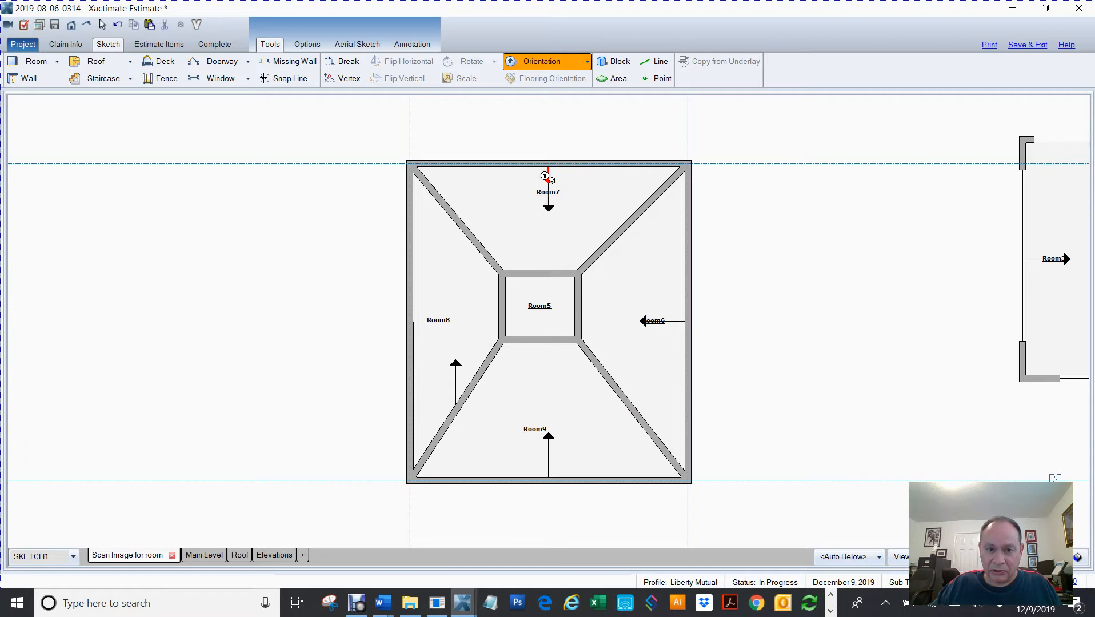
left_click(421, 320)
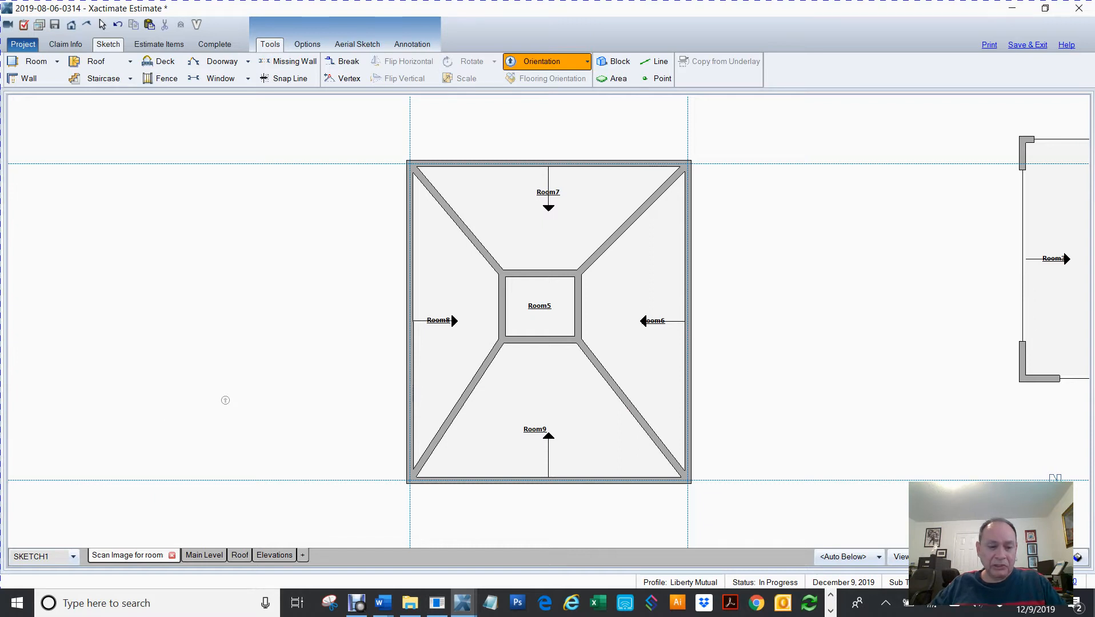
key("Escape")
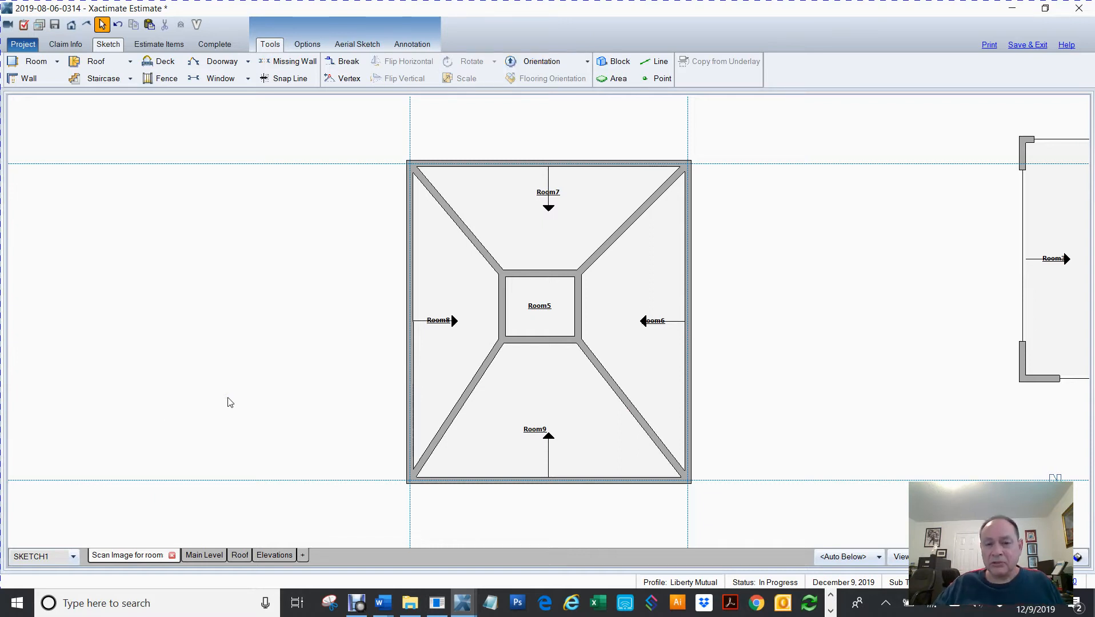
Delete the diagonal wall between the small room's upper-left corner and the outer upper-left corner
left_click(479, 247)
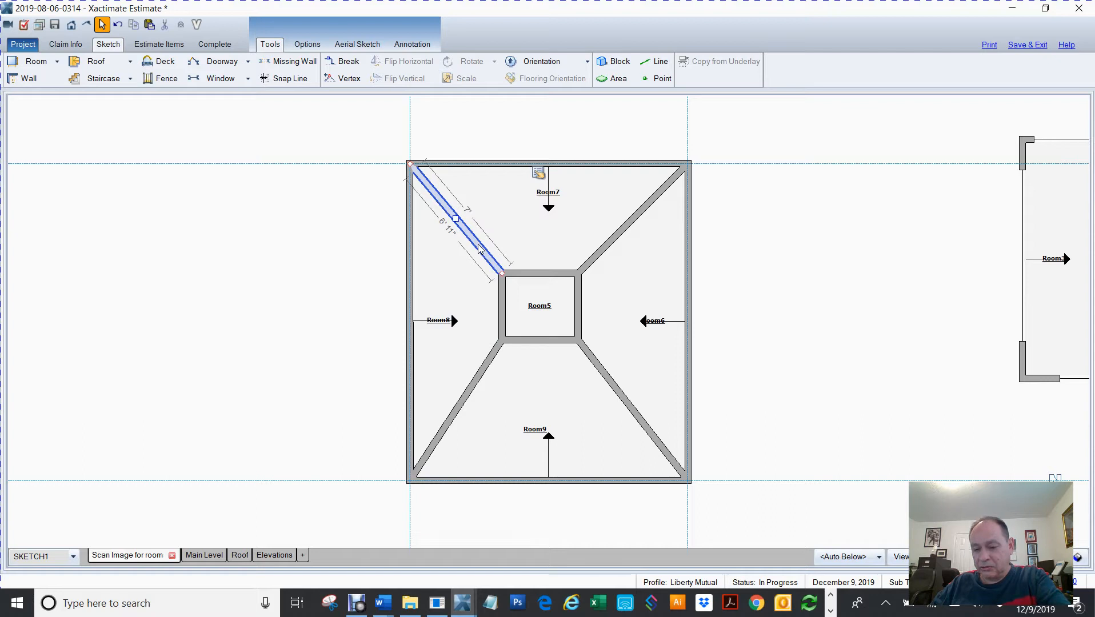
key("Delete")
Select the remaining diagonal walls and the four walls of the small central room, and delete them
left_click(606, 252)
left_click(543, 274, "ctrl")
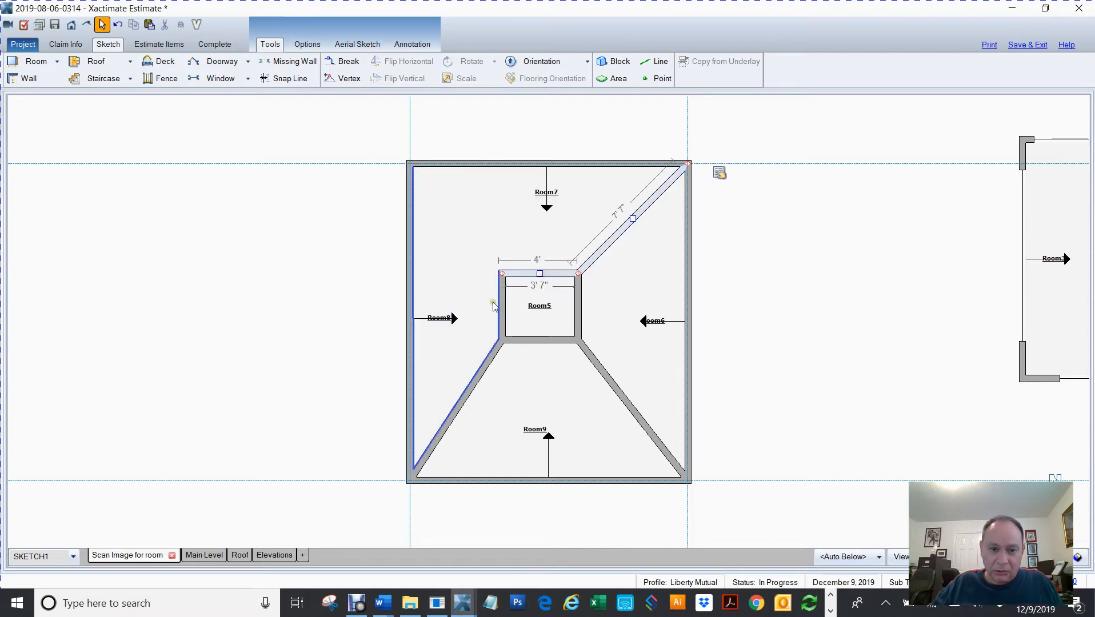
left_click(501, 307, "ctrl")
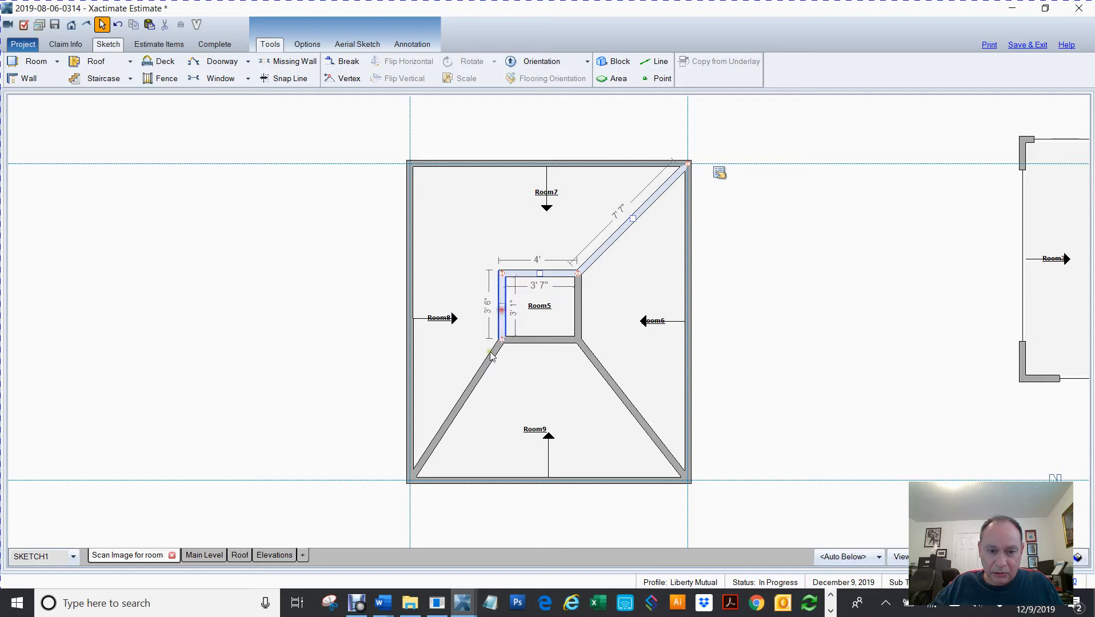
left_click(472, 384, "ctrl")
left_click(552, 341, "ctrl")
left_click(601, 381, "ctrl")
left_click(576, 317, "ctrl")
key("Delete")
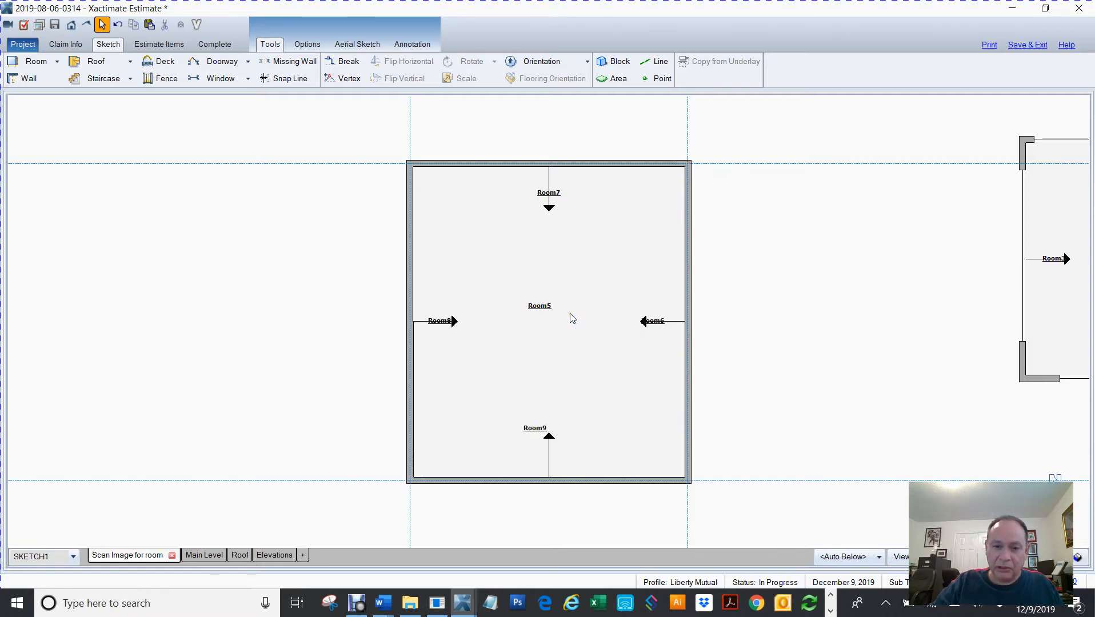
Select the whole fireplace structure and examine it in the 3D view from several angles
scroll(748, 342, "down", 5)
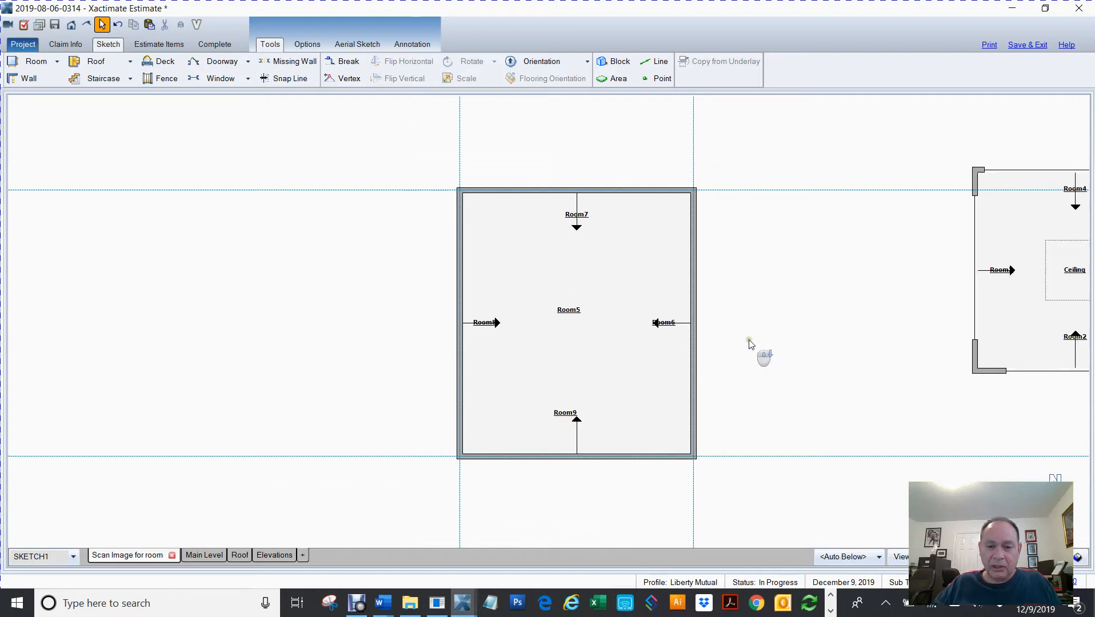
scroll(580, 382, "up", 4)
left_click_drag(687, 226, 169, 278)
left_click_drag(751, 253, 212, 300)
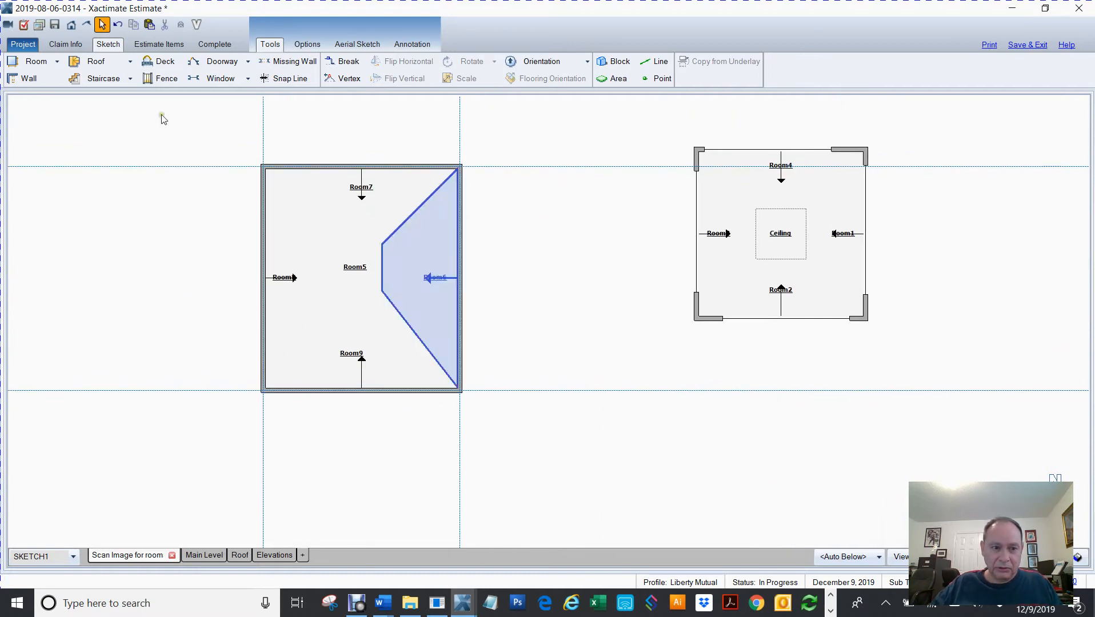
left_click_drag(186, 129, 657, 526)
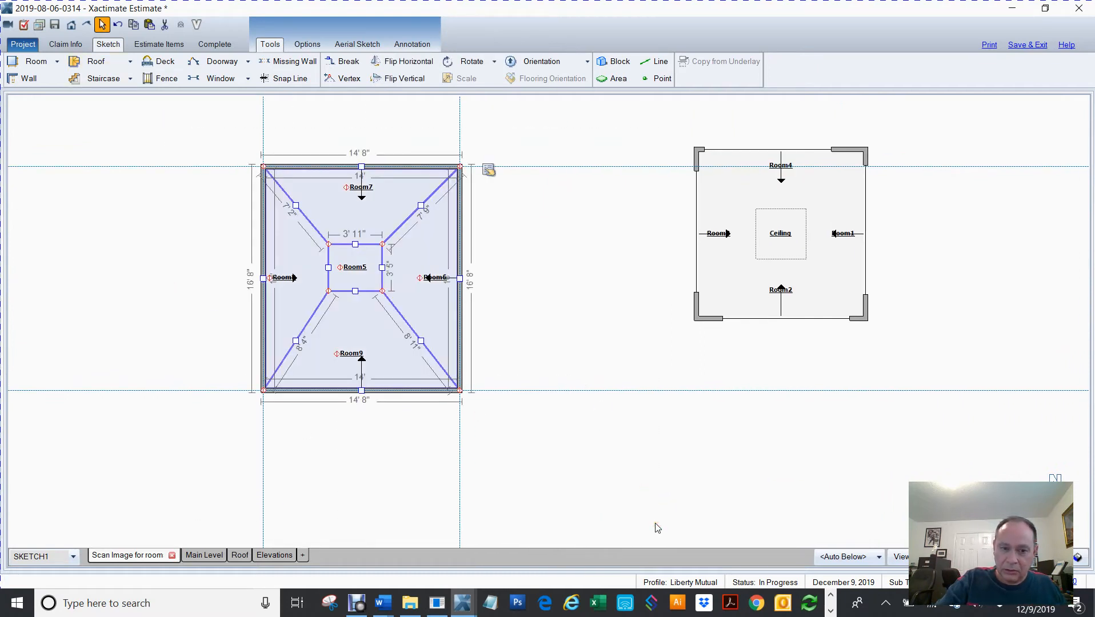
key("F4")
key("F4")
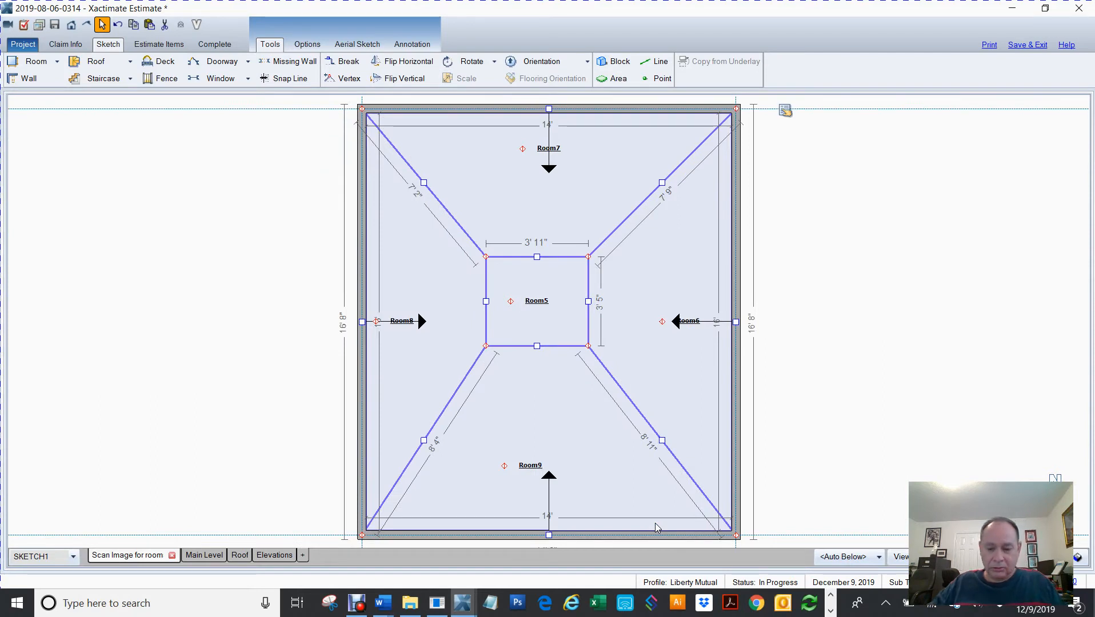
scroll(655, 523, "down", 1)
key("F6")
left_click_drag(670, 558, 716, 384)
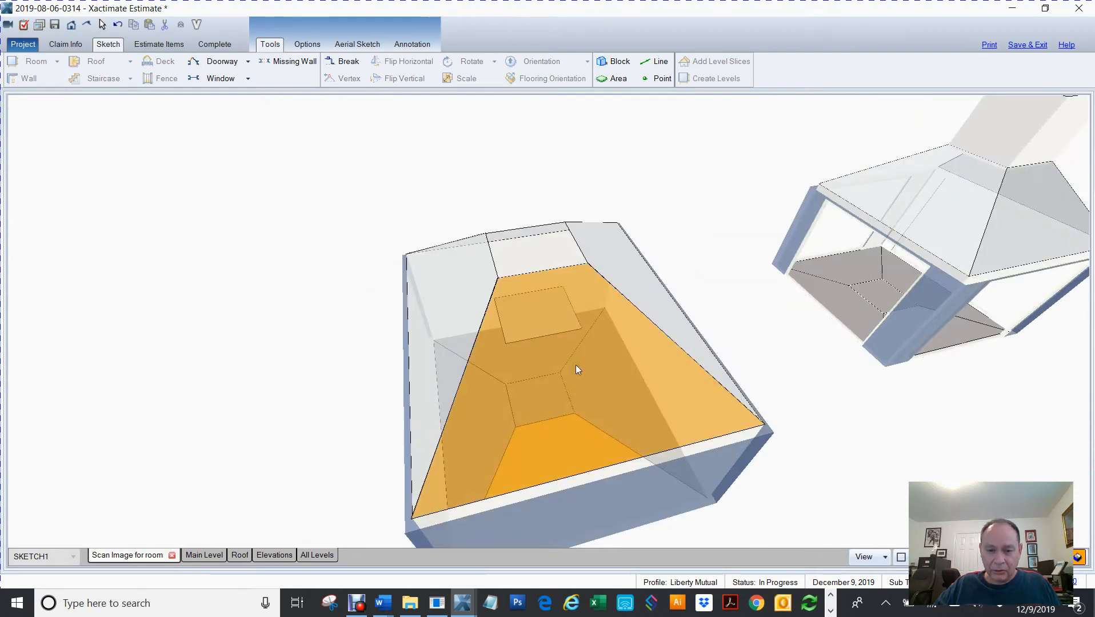
left_click_drag(489, 326, 593, 412)
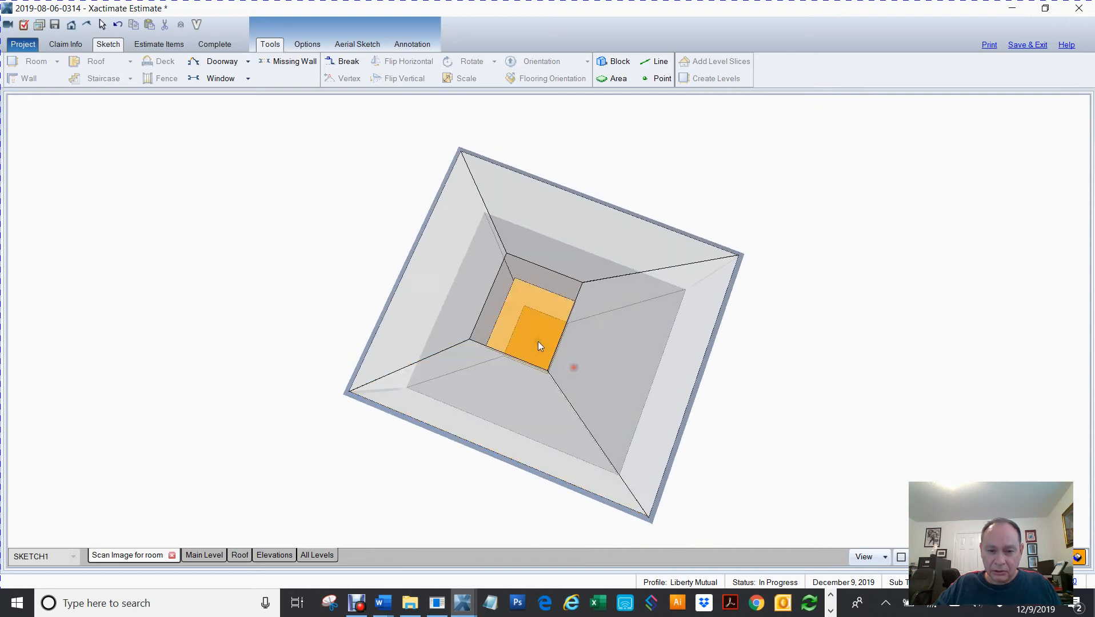
left_click_drag(861, 467, 703, 453)
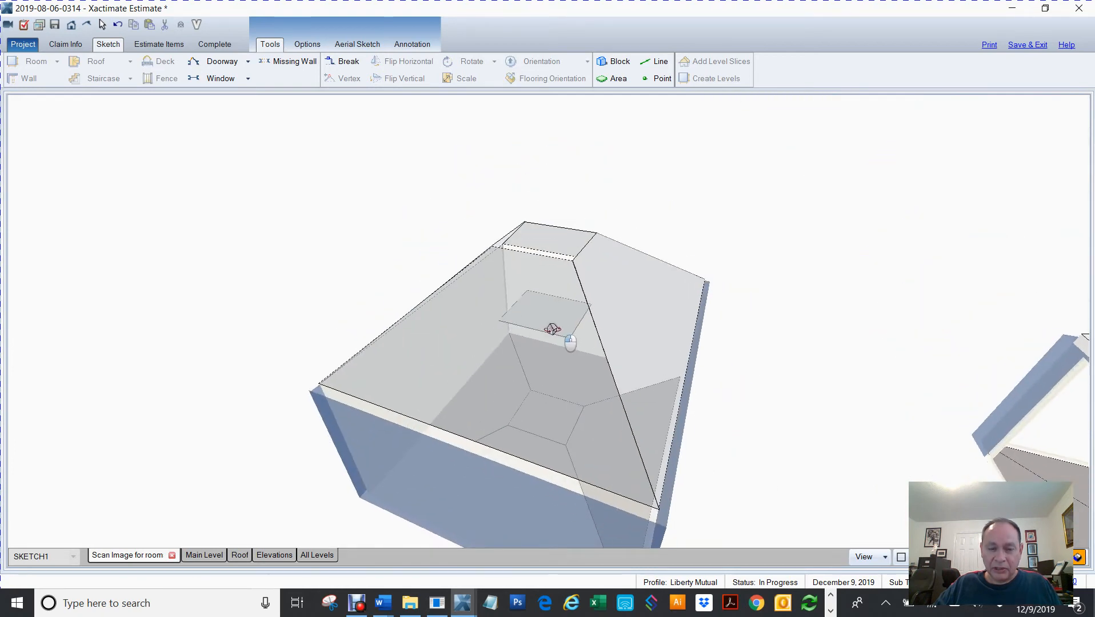
Set the central Room5's ceiling height to 12 ft
left_click(550, 327)
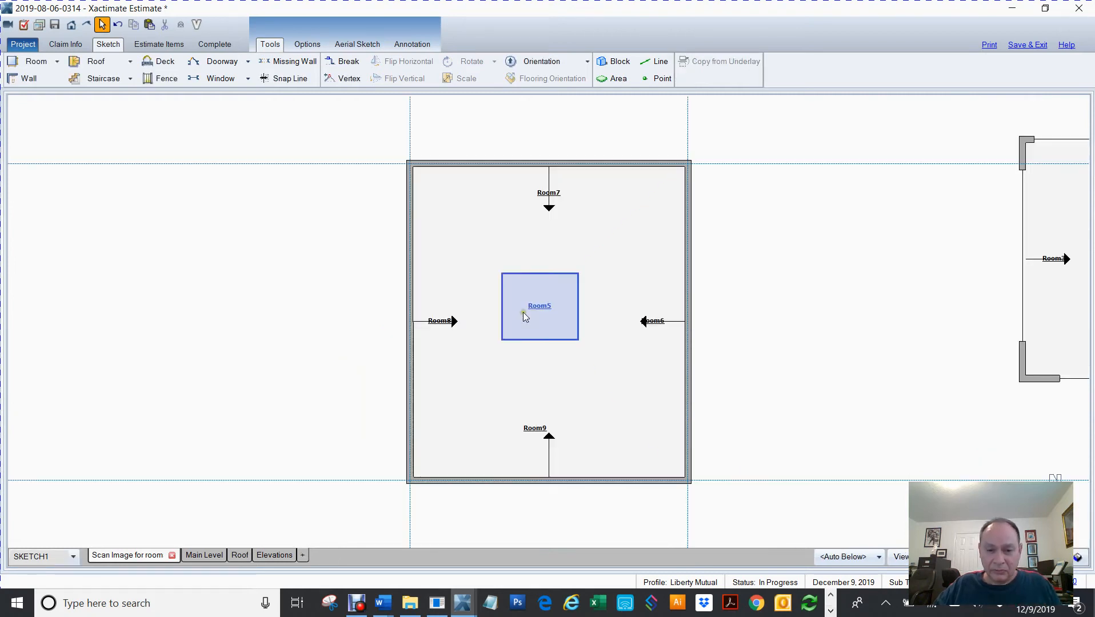
left_click(538, 310)
mouse_move(613, 279)
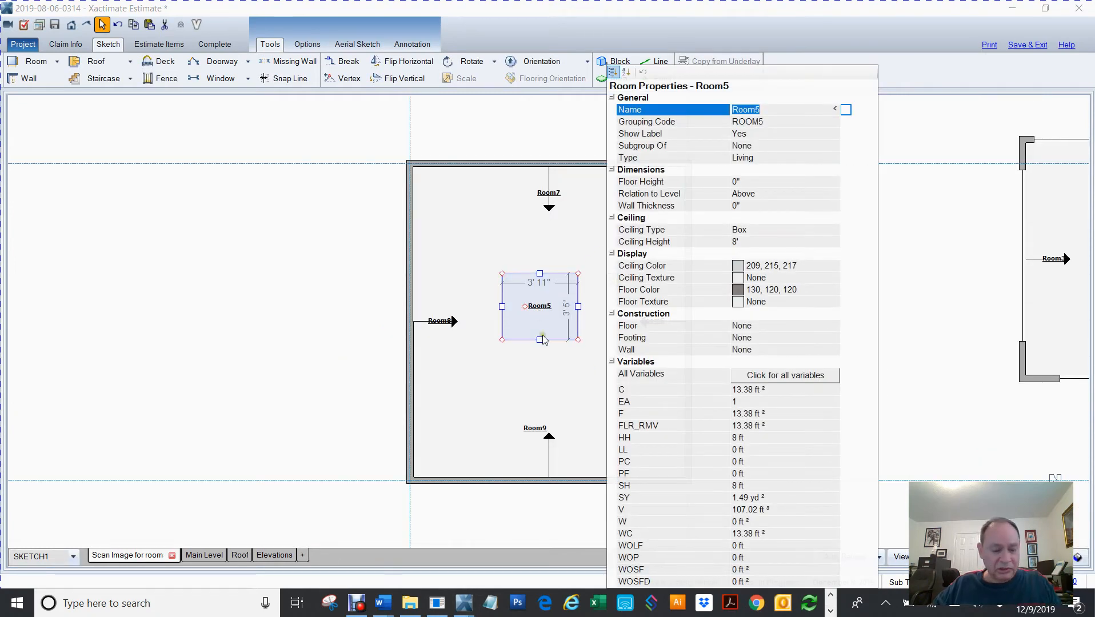
left_click(748, 242)
type("12")
key("Return")
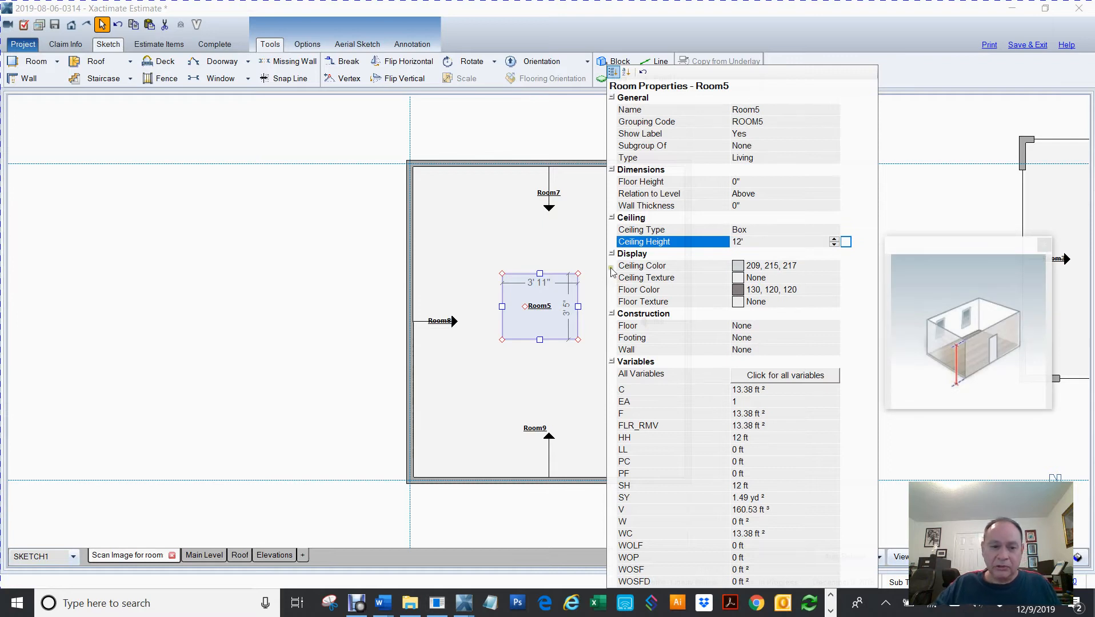
left_click(338, 316)
Place a window in the bottom wall of the structure and widen it to about 10' 9"
key("F8")
left_click_drag(608, 348, 776, 161)
key("F8")
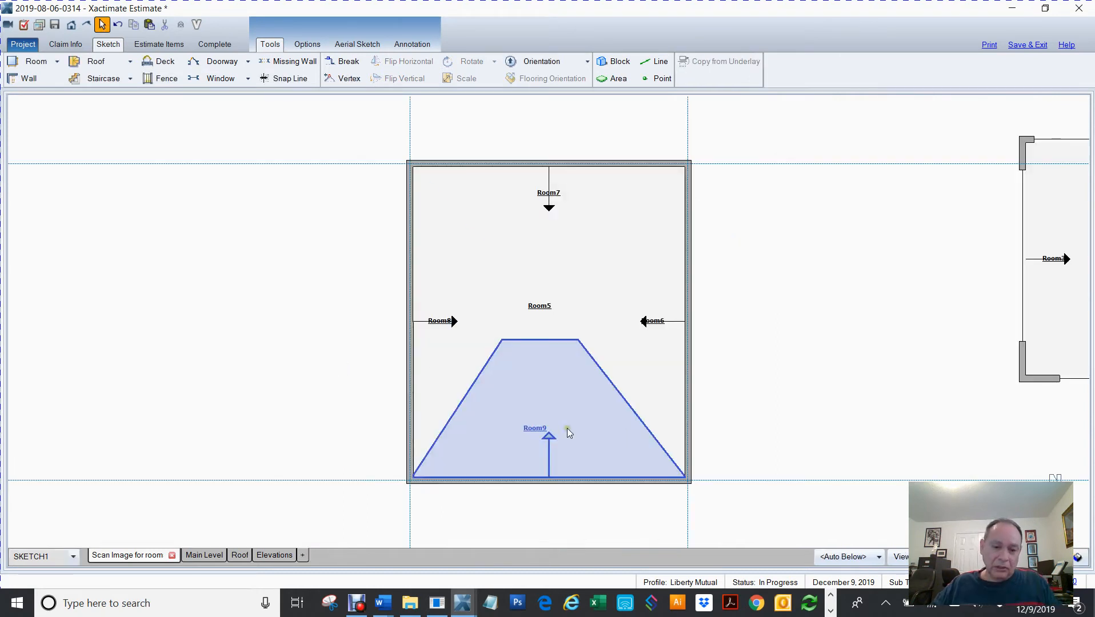
mouse_move(740, 415)
left_mouse_down()
mouse_move(755, 366)
mouse_move(750, 333)
left_mouse_up()
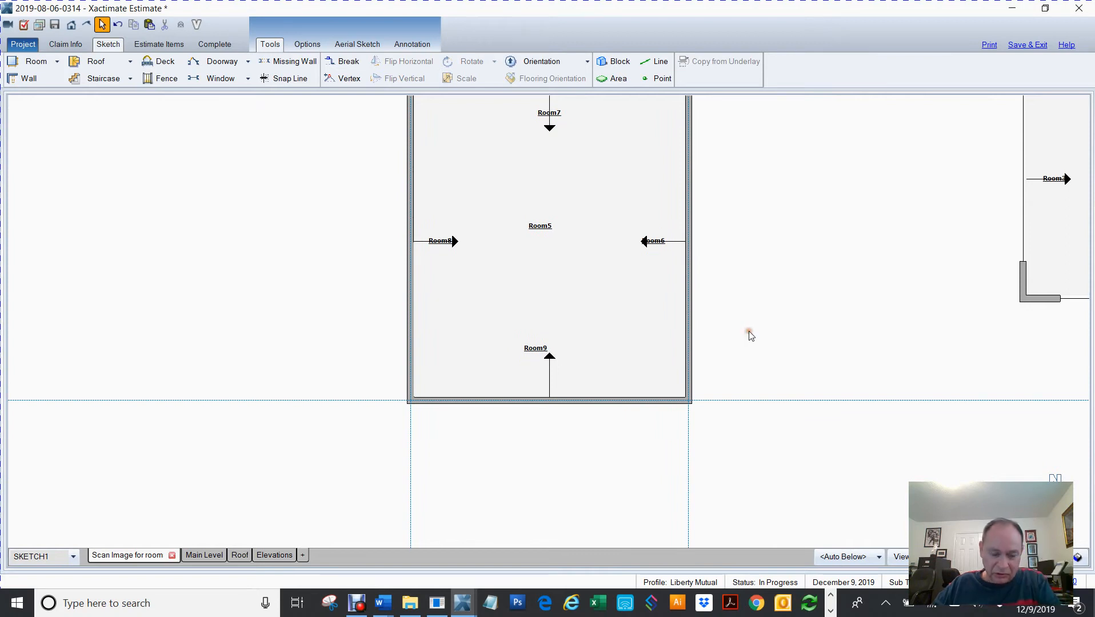
key("w")
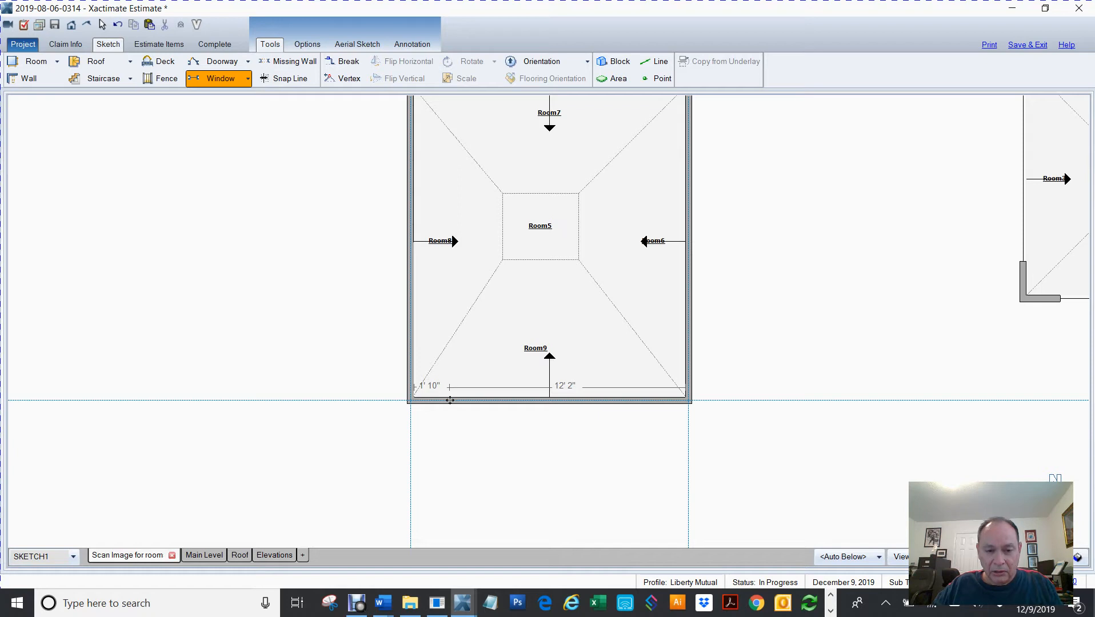
left_click(450, 400)
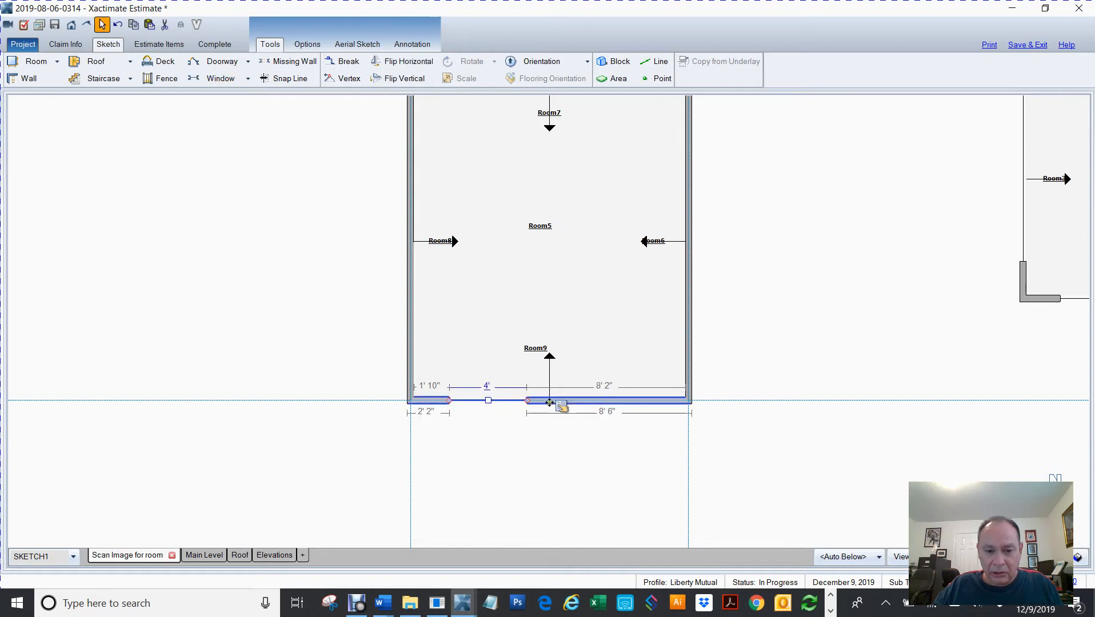
left_click_drag(527, 402, 657, 407)
In 3D, stretch the bottom window's opening up to the ceiling and down to the floor
left_click_drag(543, 493, 542, 238)
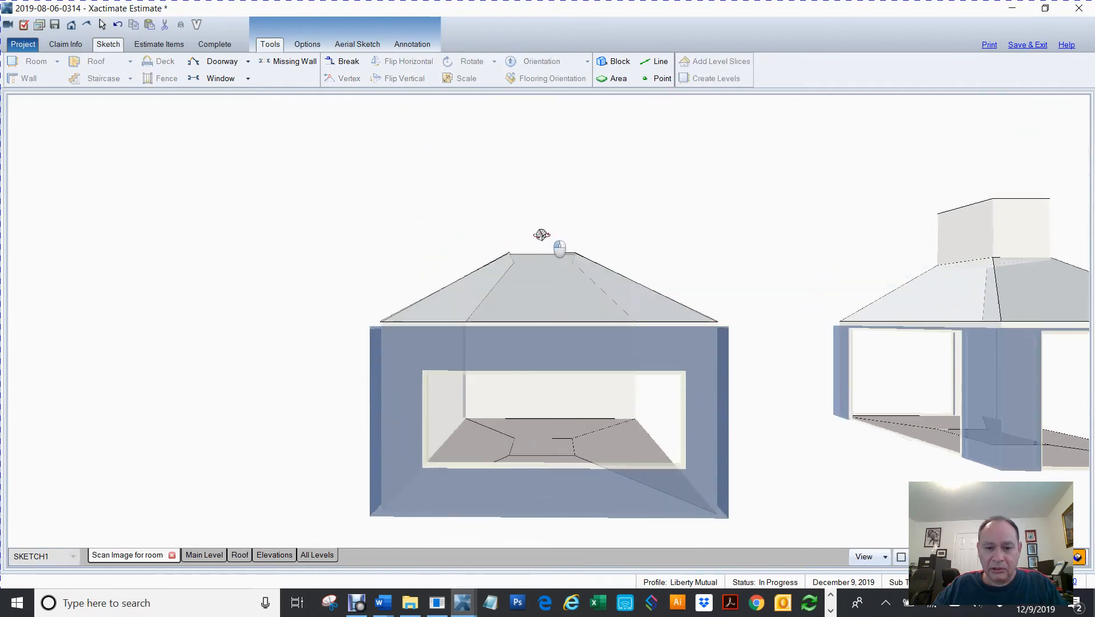
left_click(544, 381)
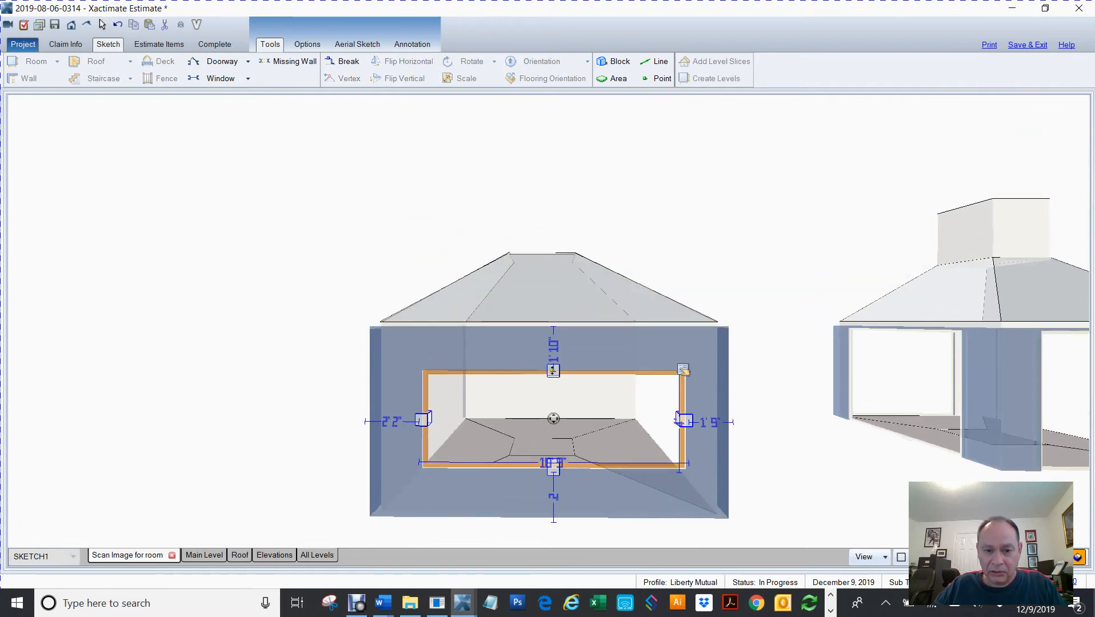
left_click_drag(554, 329, 553, 327)
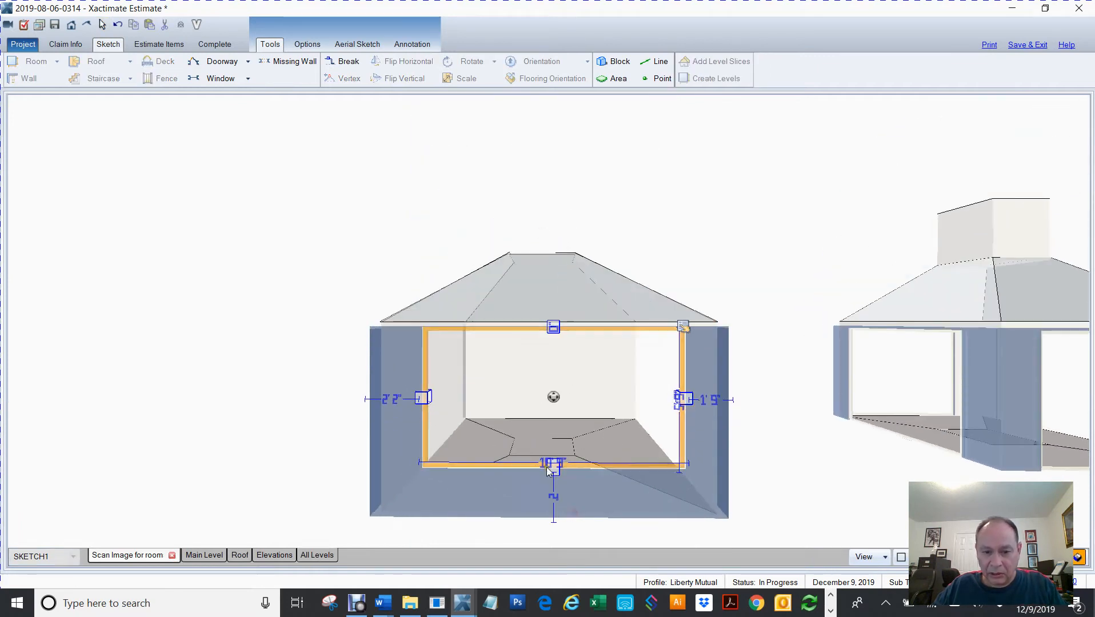
left_click_drag(554, 469, 555, 503)
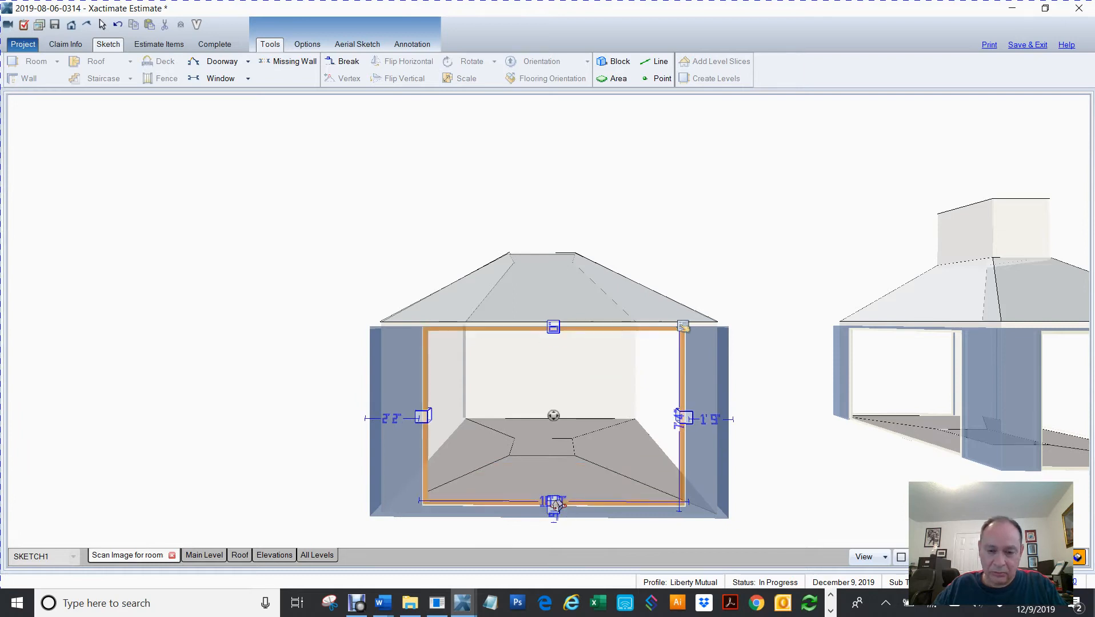
key("F8")
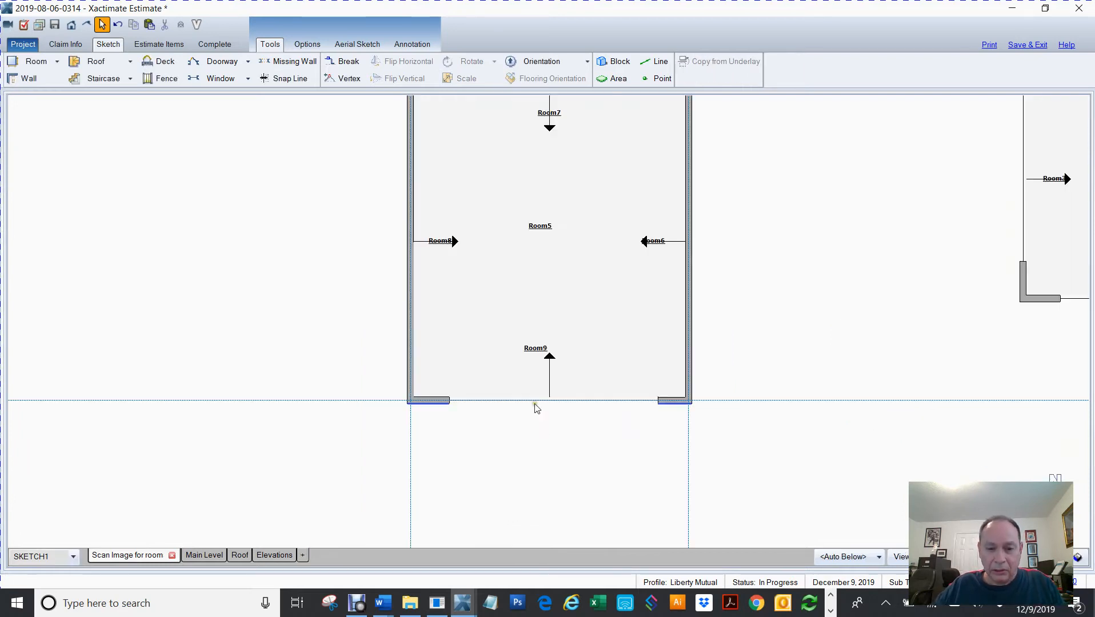
left_click(528, 402)
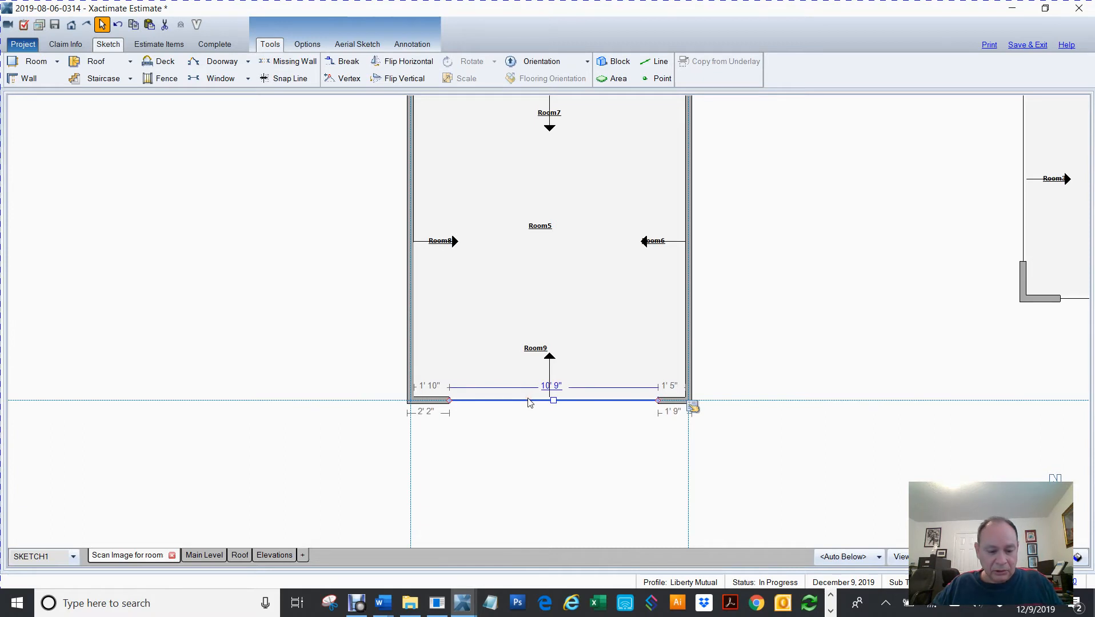
Add window openings spanning most of the right, top and left walls of the structure
left_click(850, 181)
mouse_move(766, 207)
left_mouse_down()
mouse_move(766, 245)
mouse_move(712, 272)
left_mouse_up()
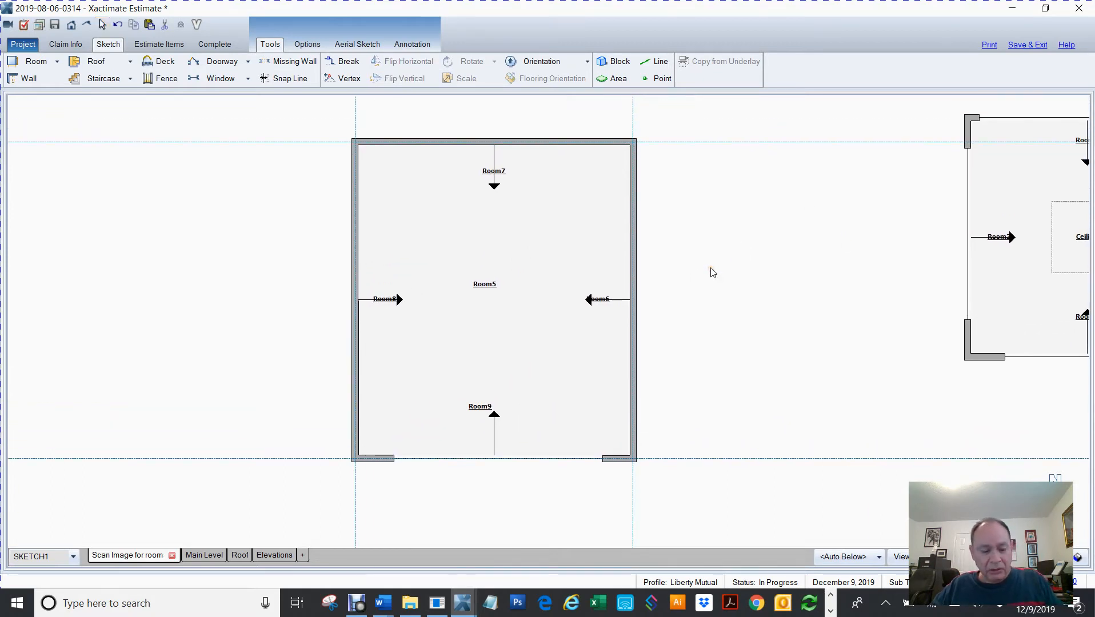
left_click_drag(636, 159, 653, 435)
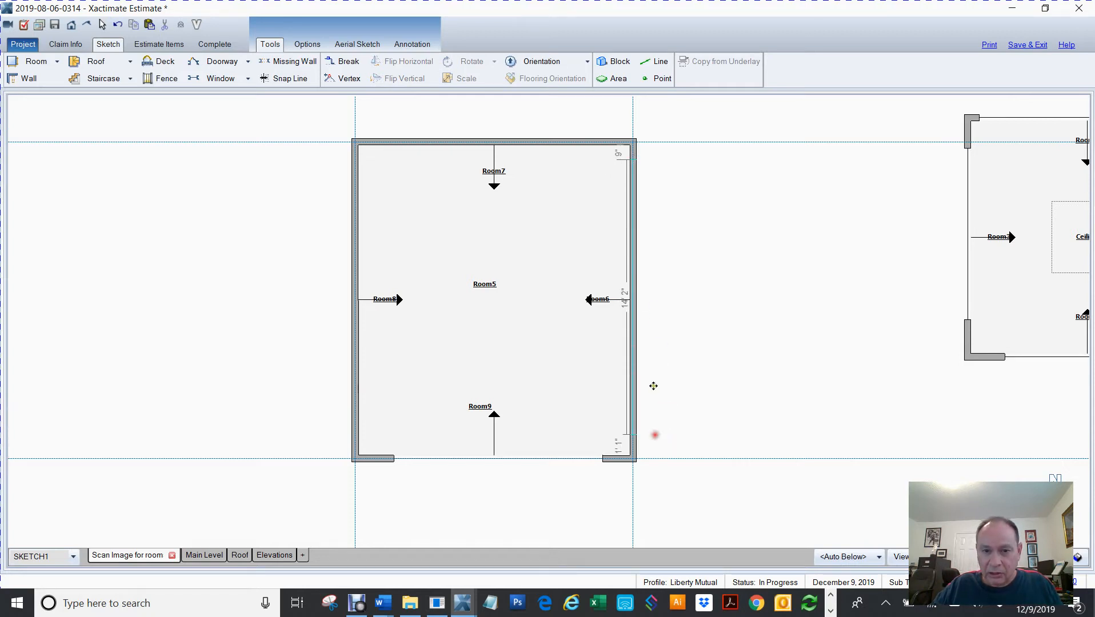
left_click_drag(404, 141, 598, 149)
left_click_drag(354, 166, 344, 428)
right_click(750, 329)
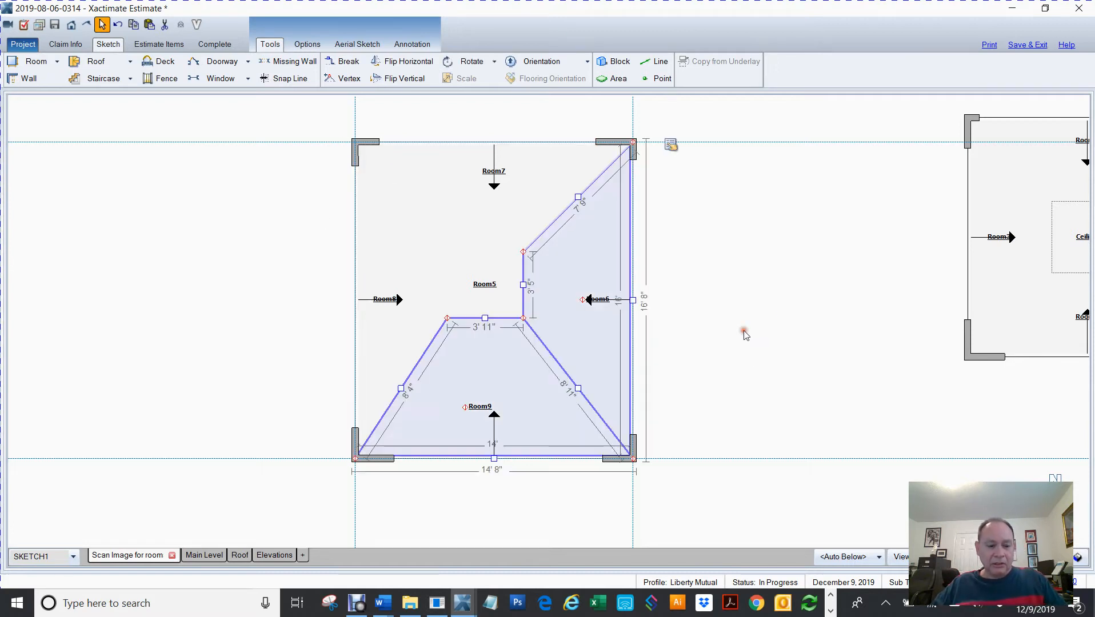
Orbit the structure in 3D to review the openings, then return to plan view and select it
key("F8")
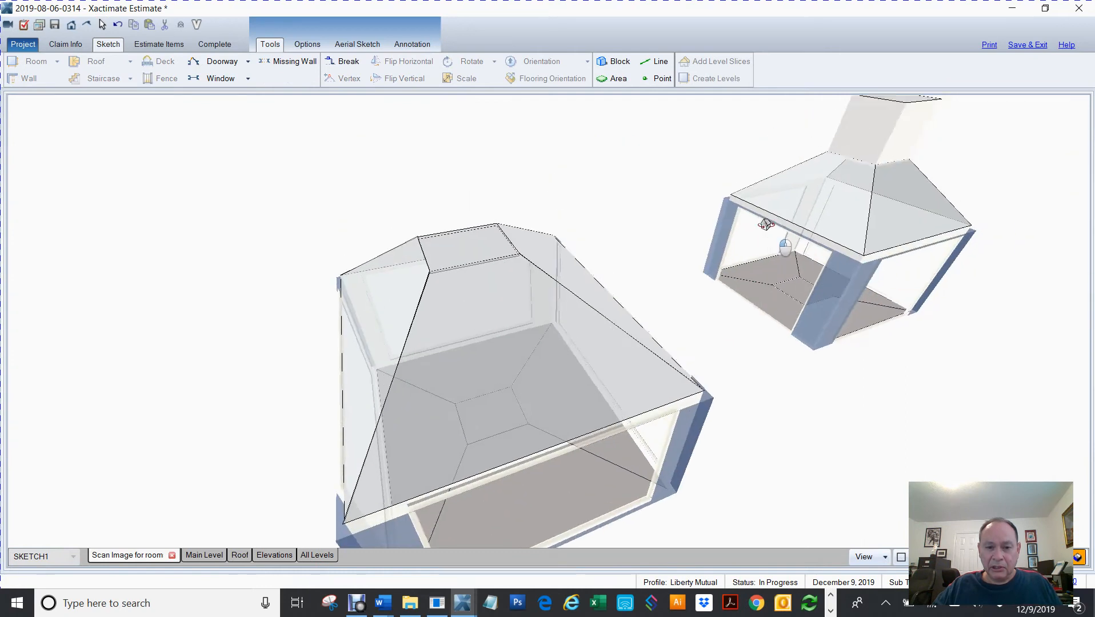
left_click_drag(480, 540, 420, 476)
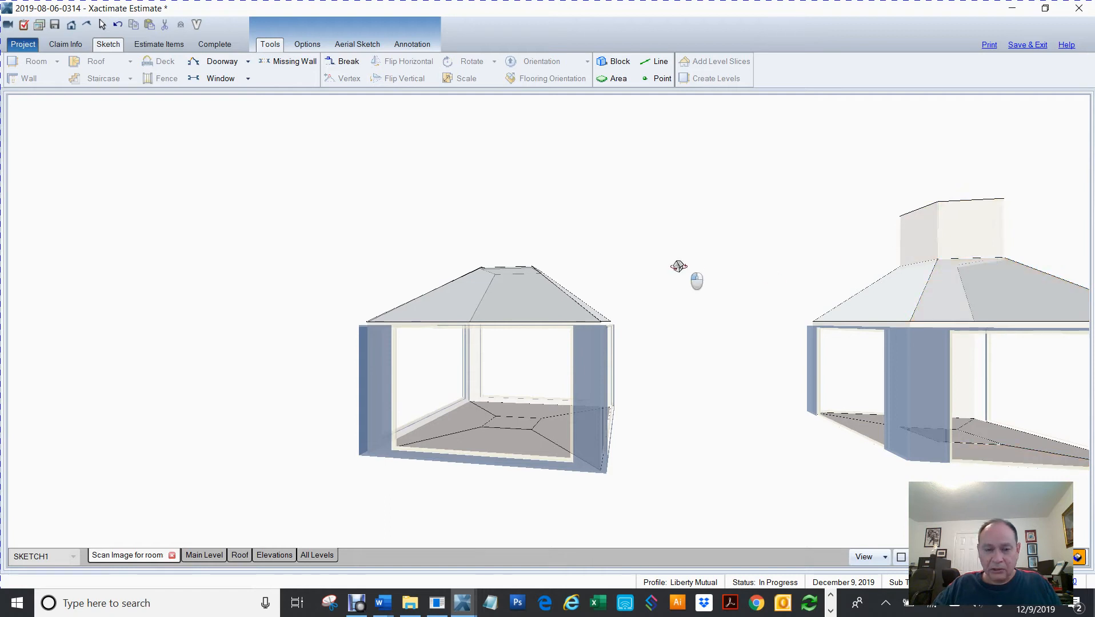
left_click_drag(677, 264, 690, 325)
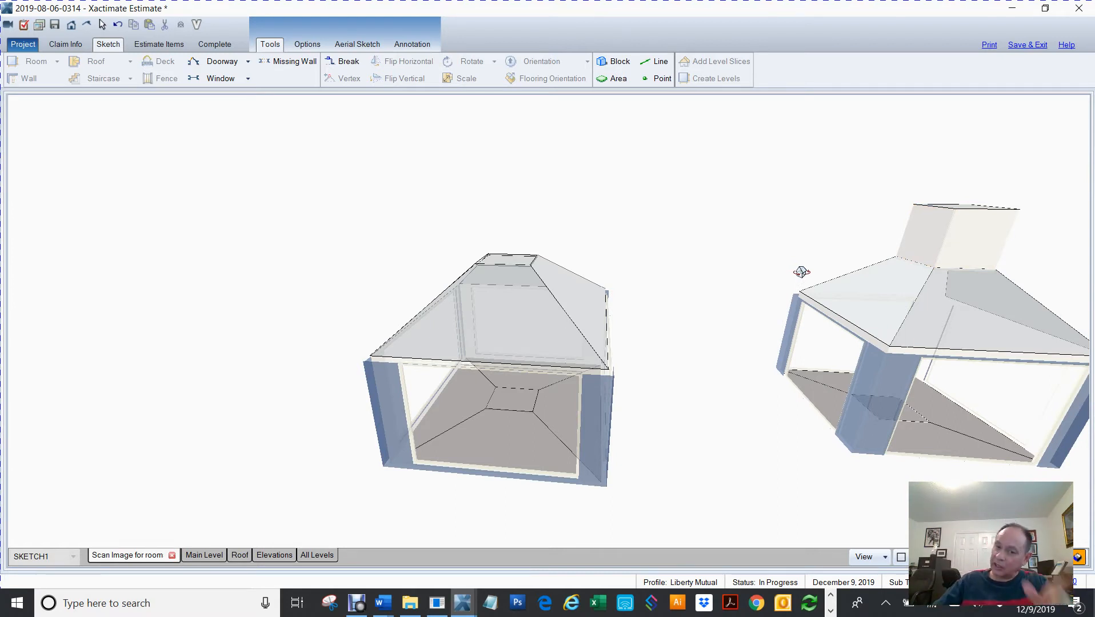
scroll(699, 263, "down", 3)
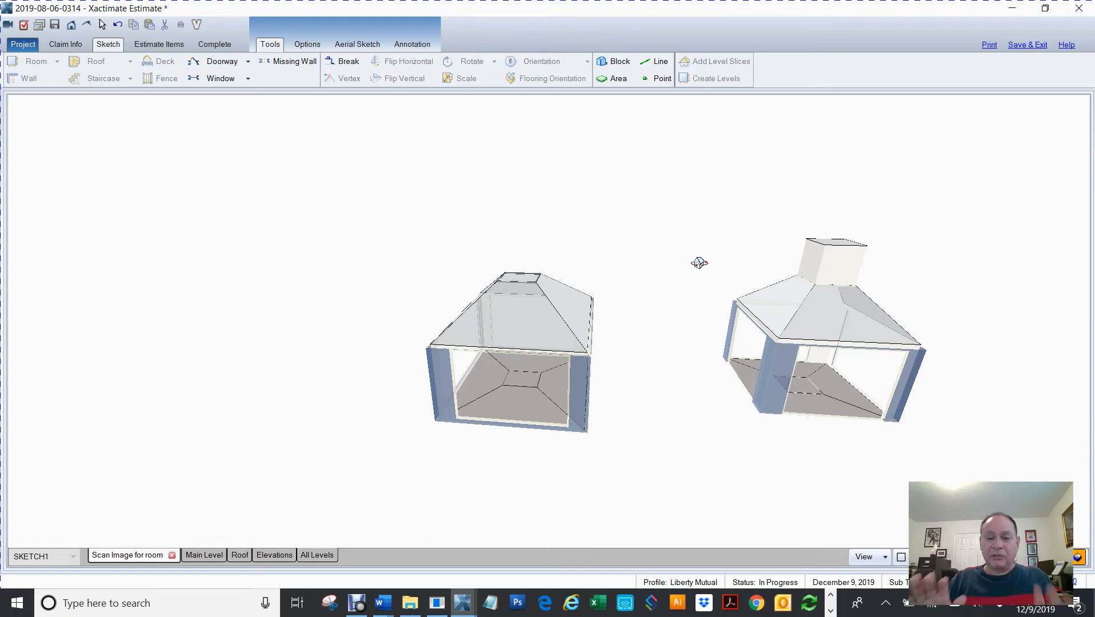
key("F8")
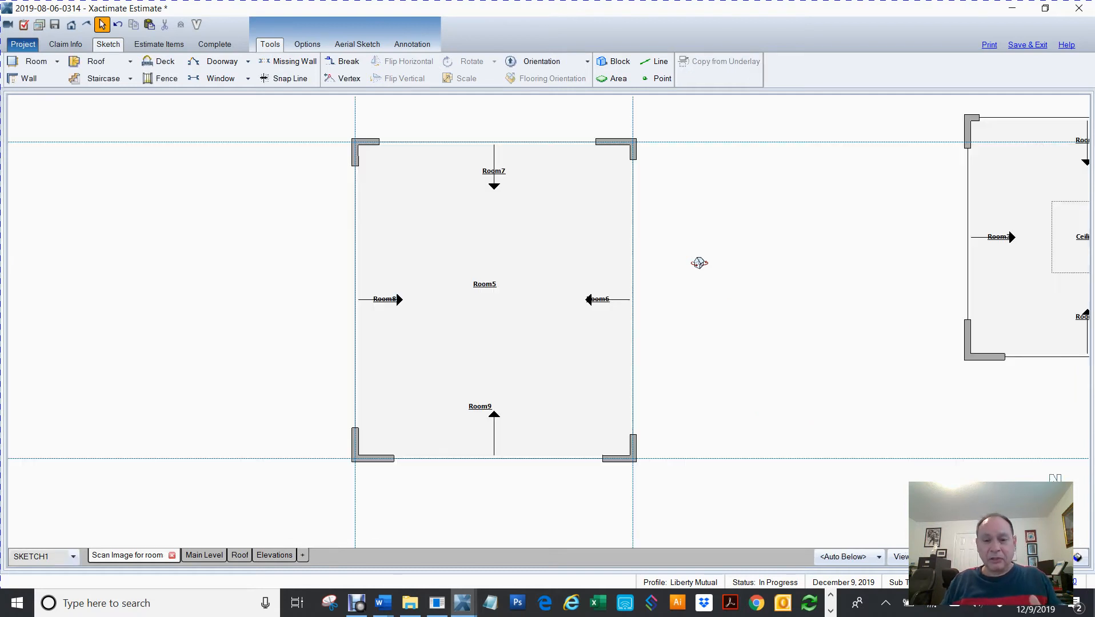
key("F6")
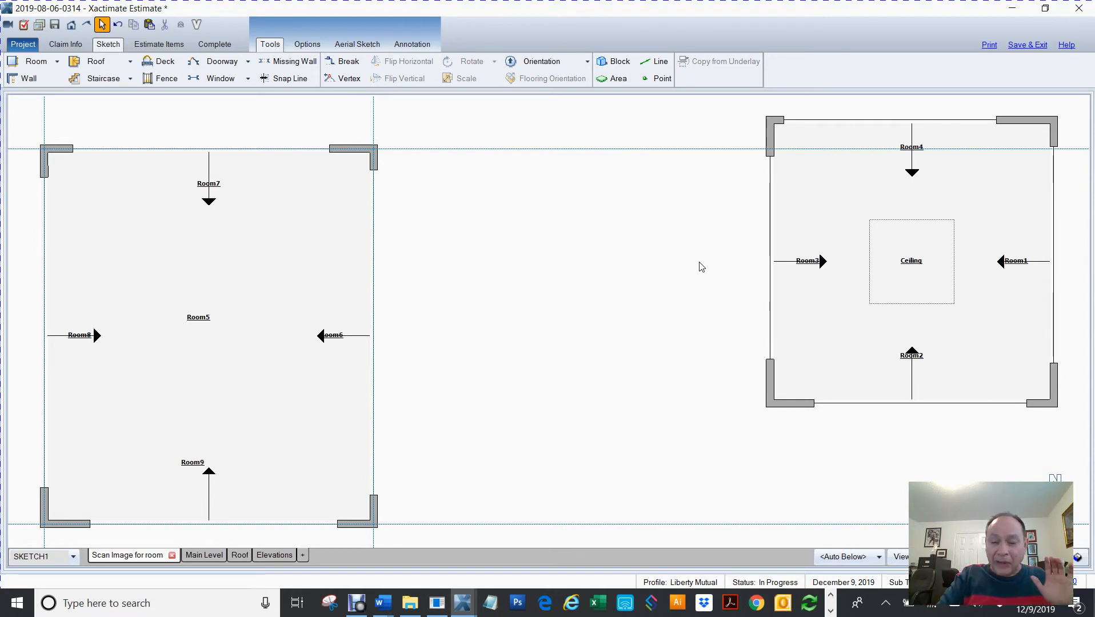
scroll(701, 267, "down", 3)
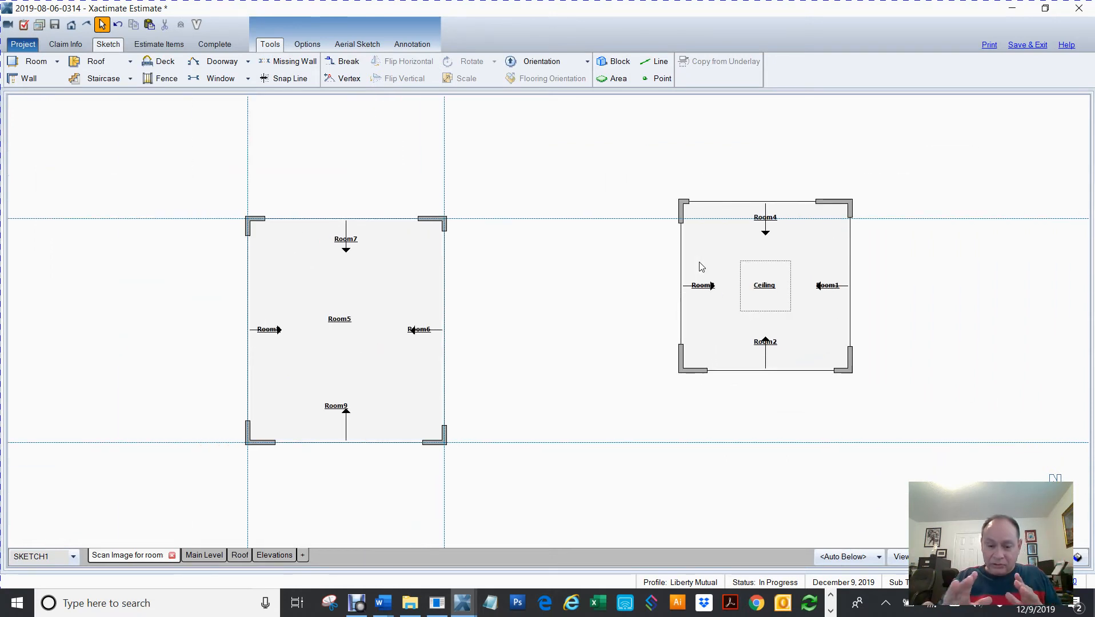
scroll(702, 267, "up", 4)
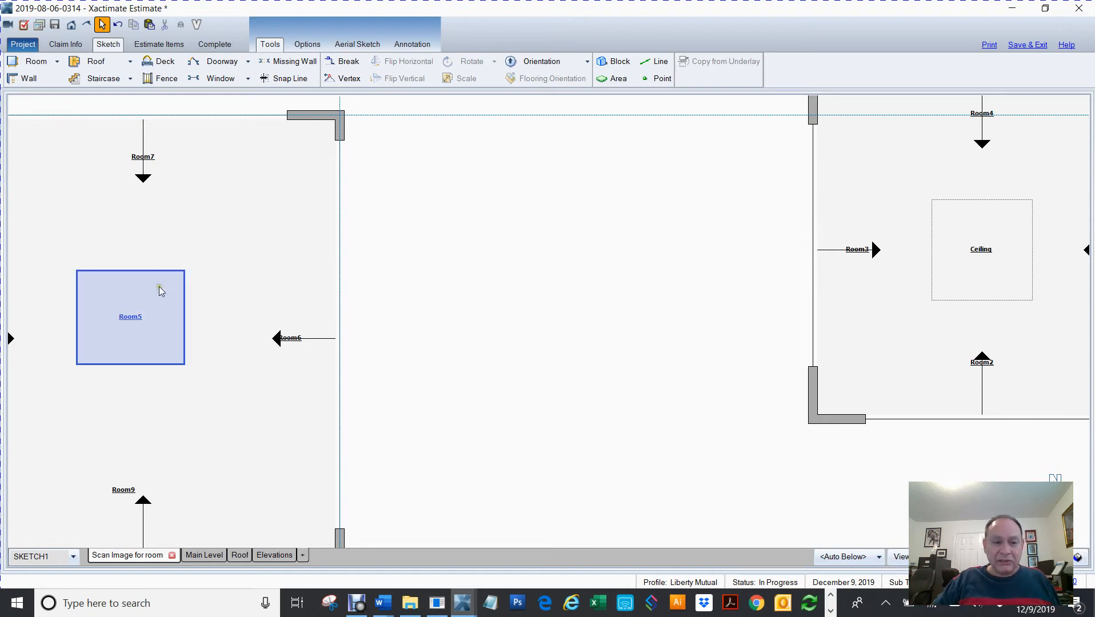
left_click_drag(435, 411, 105, 176)
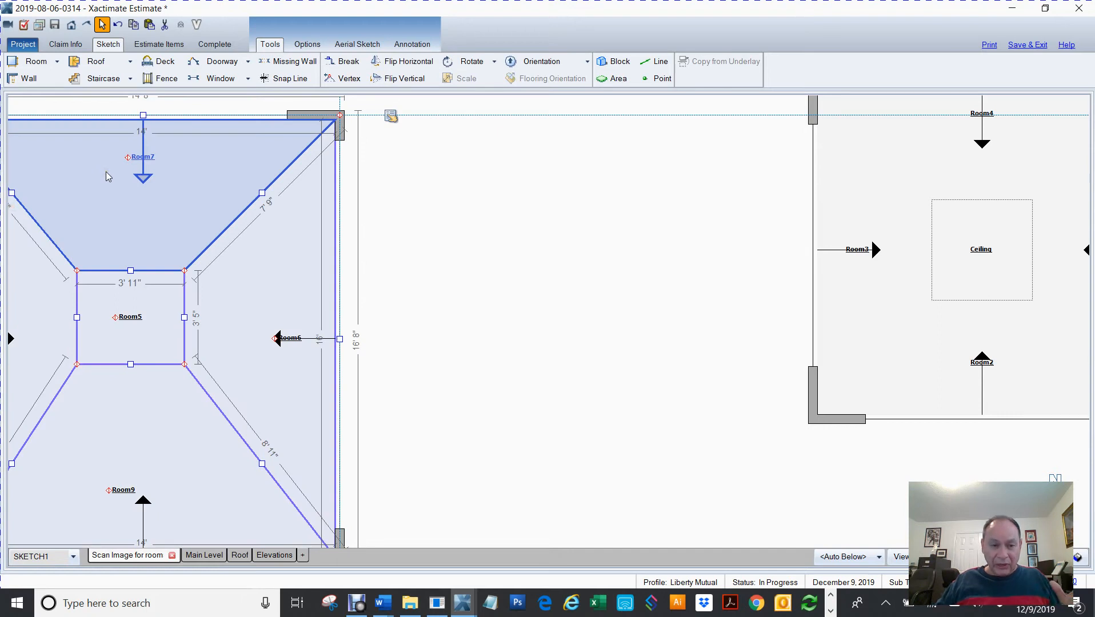
Inspect the center ceiling rooms of both structures, selecting each one to compare their sizes
key("Home")
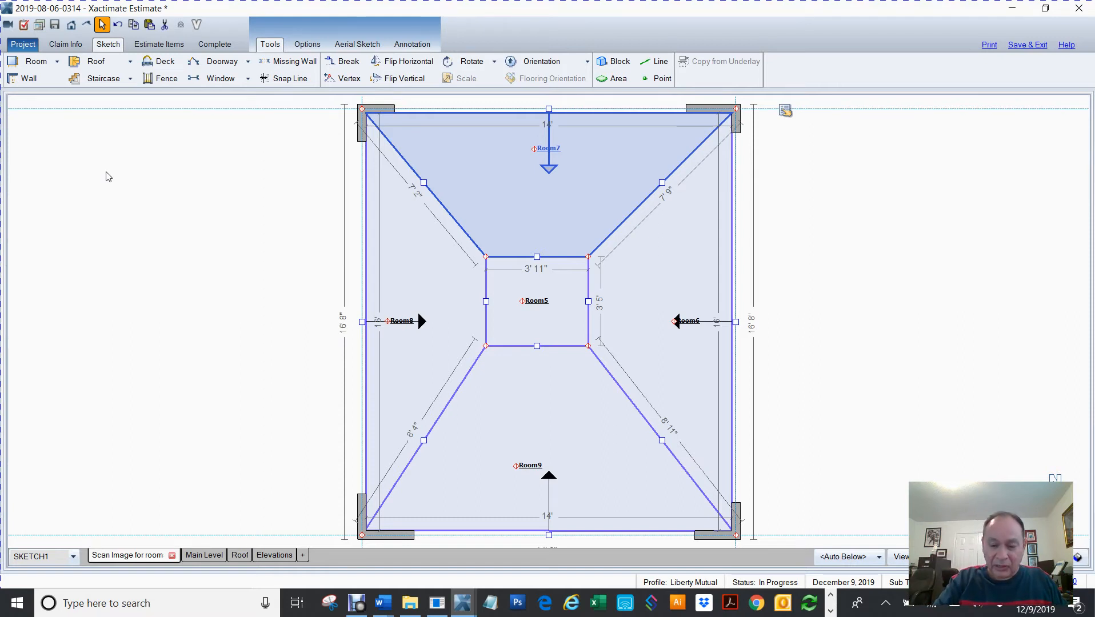
key("Home")
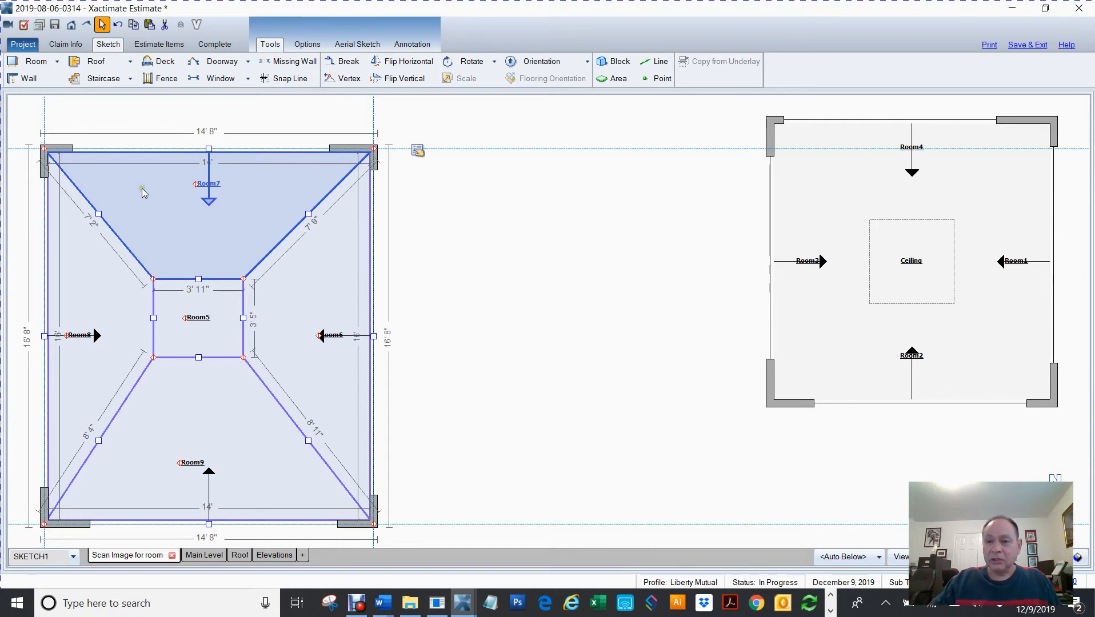
left_click(909, 258)
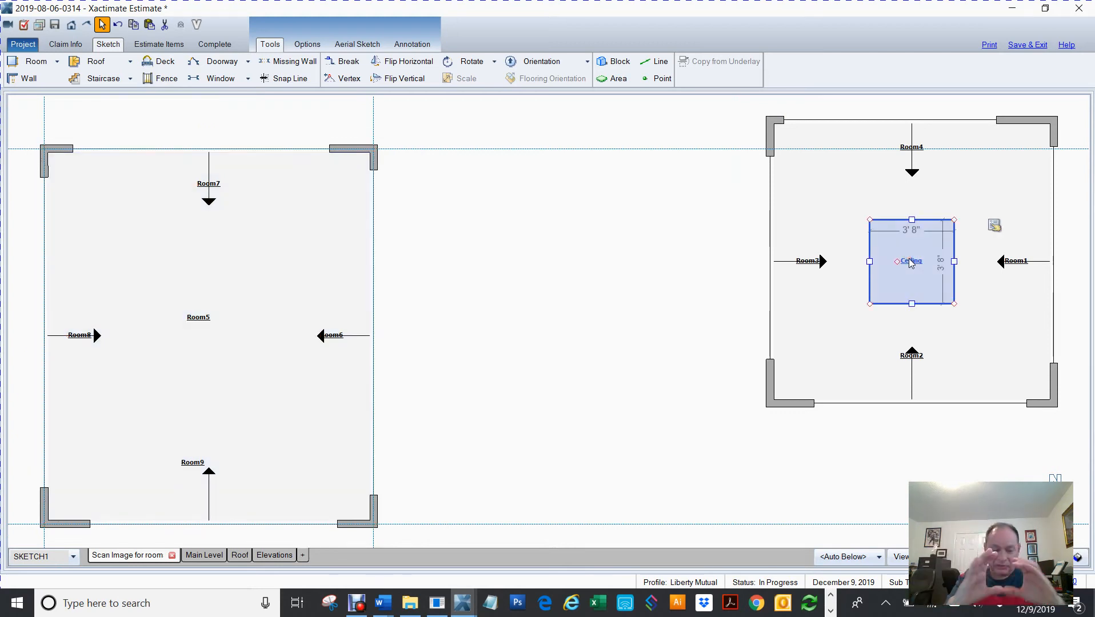
key("F6")
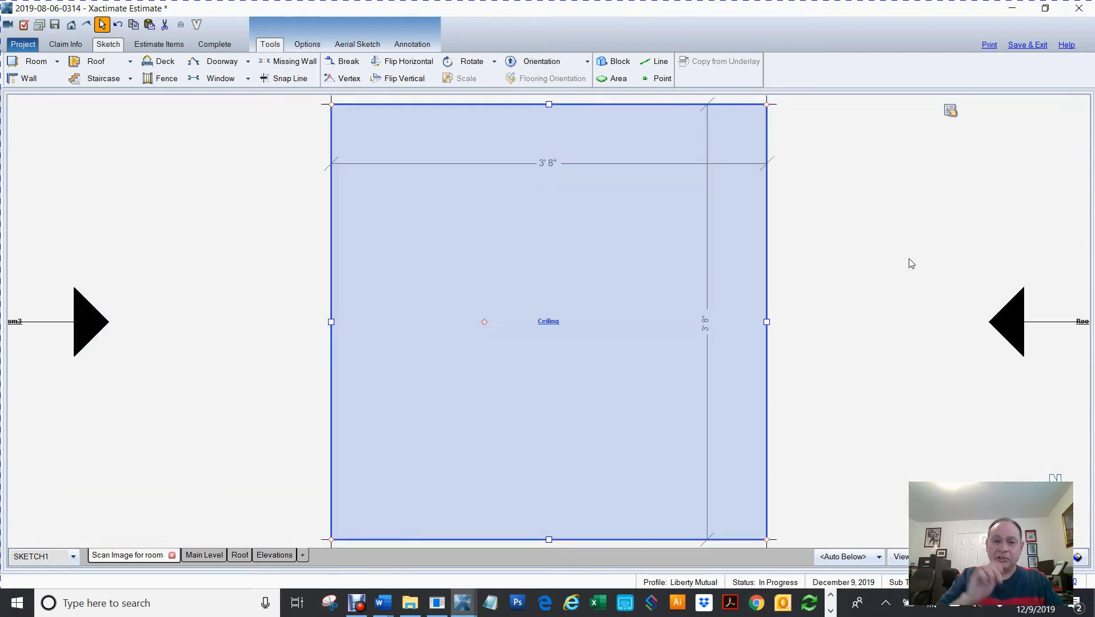
scroll(908, 258, "down", 2)
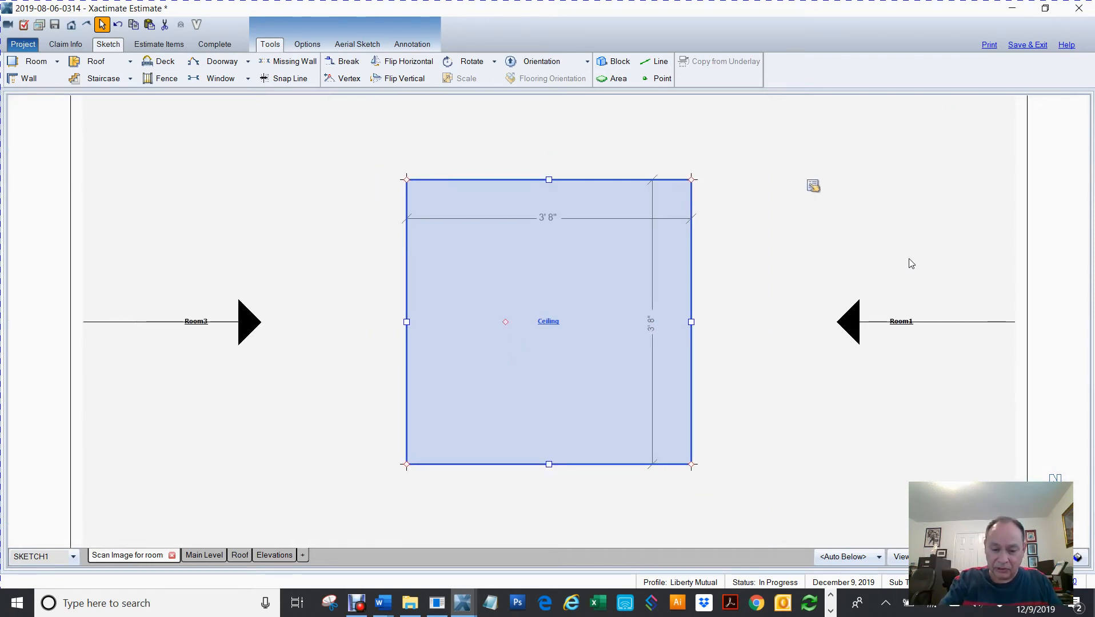
scroll(911, 264, "down", 3)
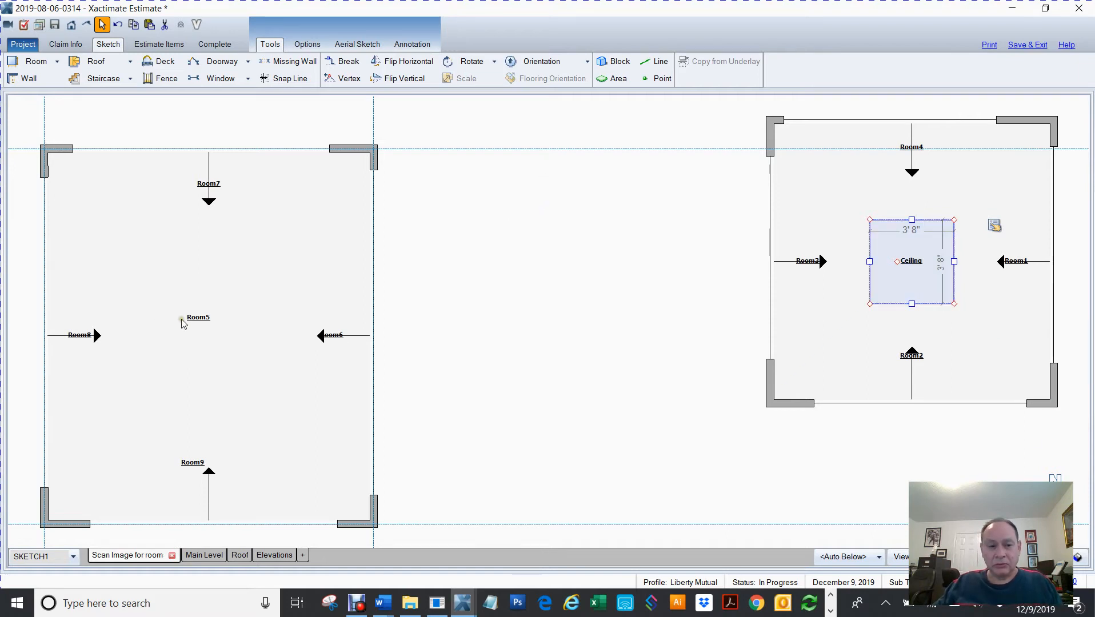
left_click(159, 320)
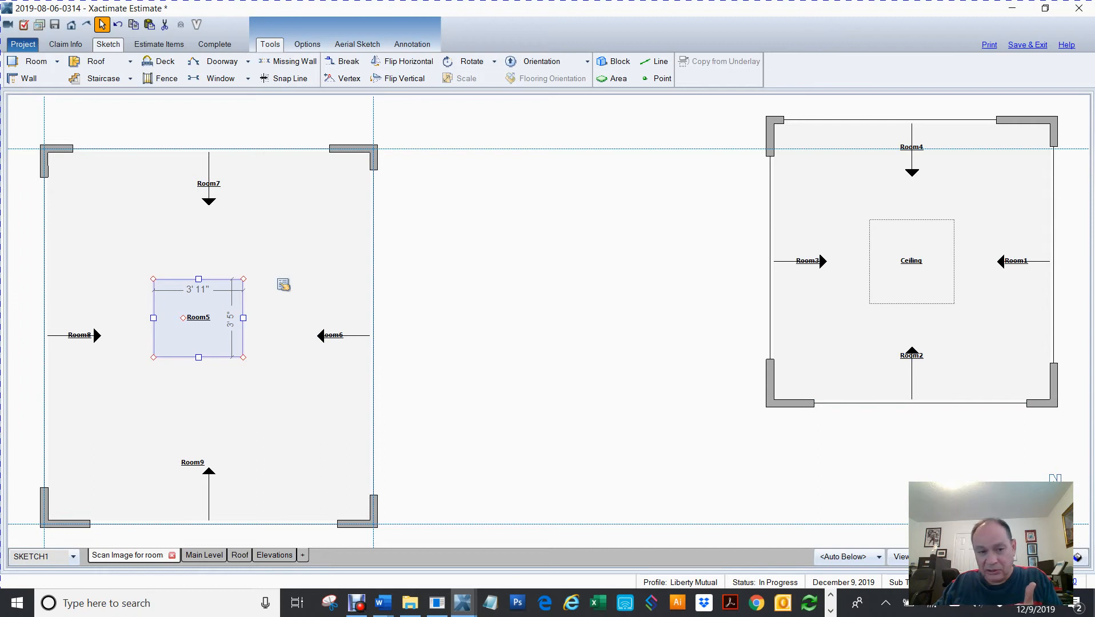
scroll(549, 322, "up", 1)
key("End")
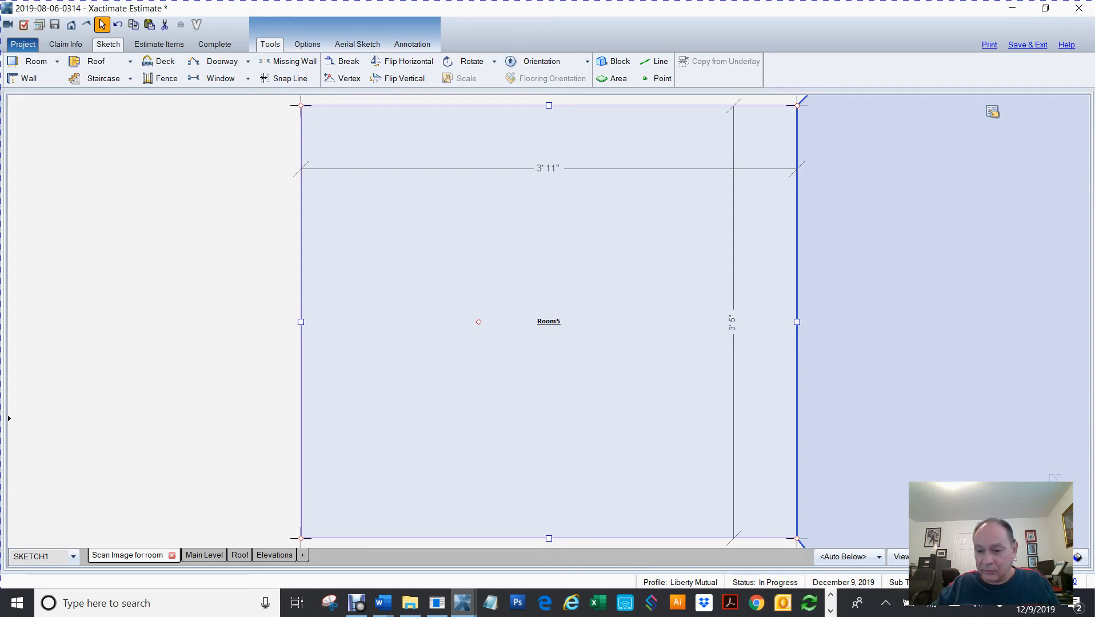
scroll(549, 322, "down", 1)
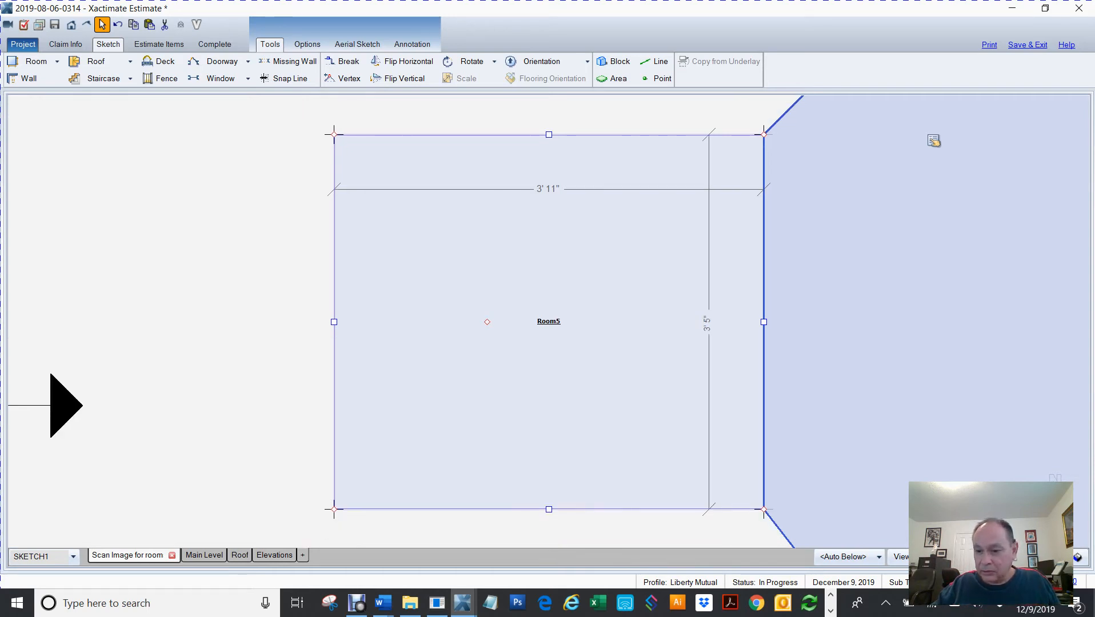
scroll(549, 322, "up", 1)
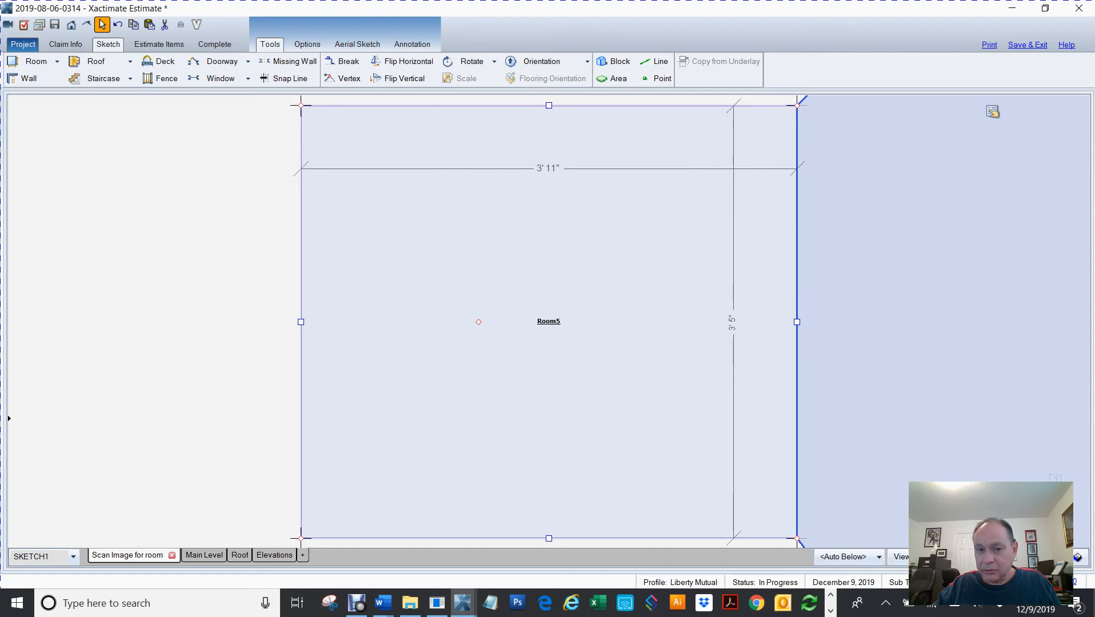
key("Home")
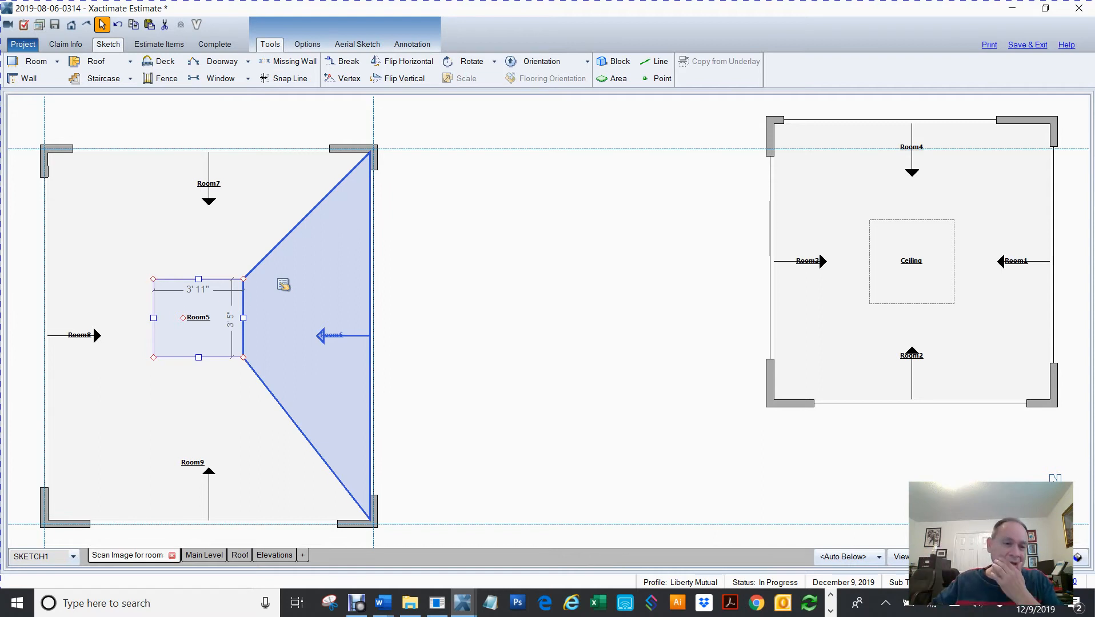
Delete the window openings from all four walls of the left structure
key("Delete")
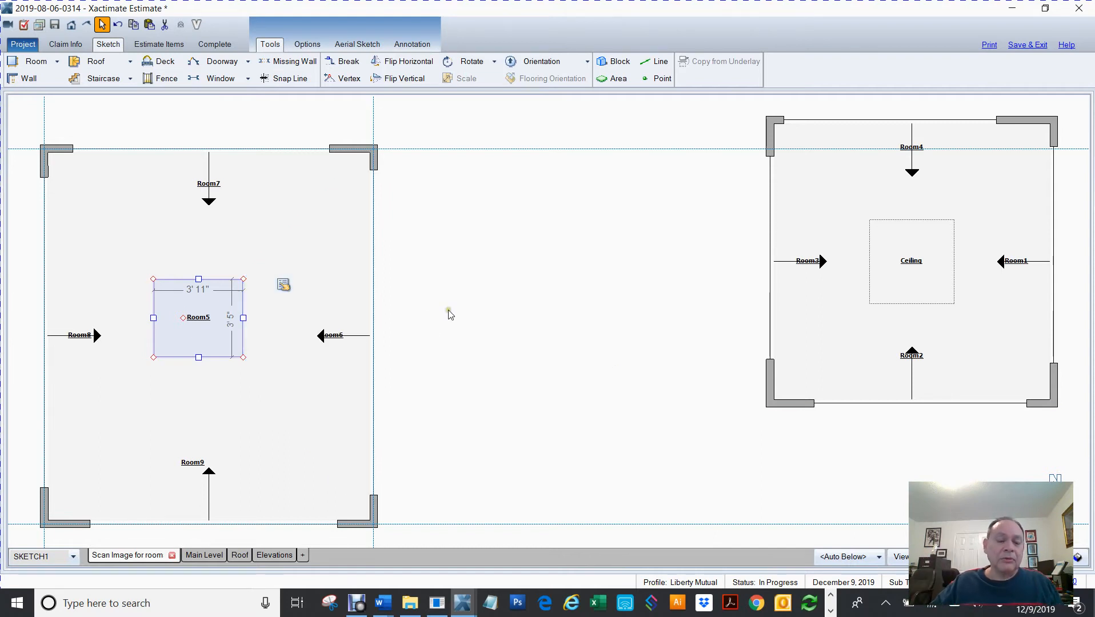
left_click_drag(457, 296, 578, 284)
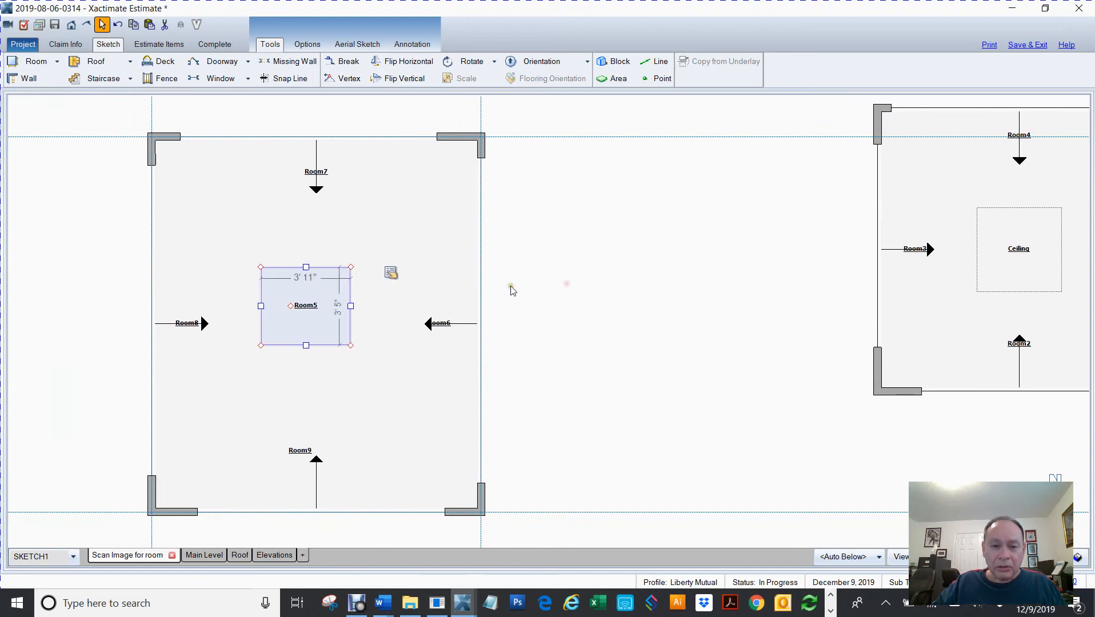
left_click(479, 296)
key("Delete")
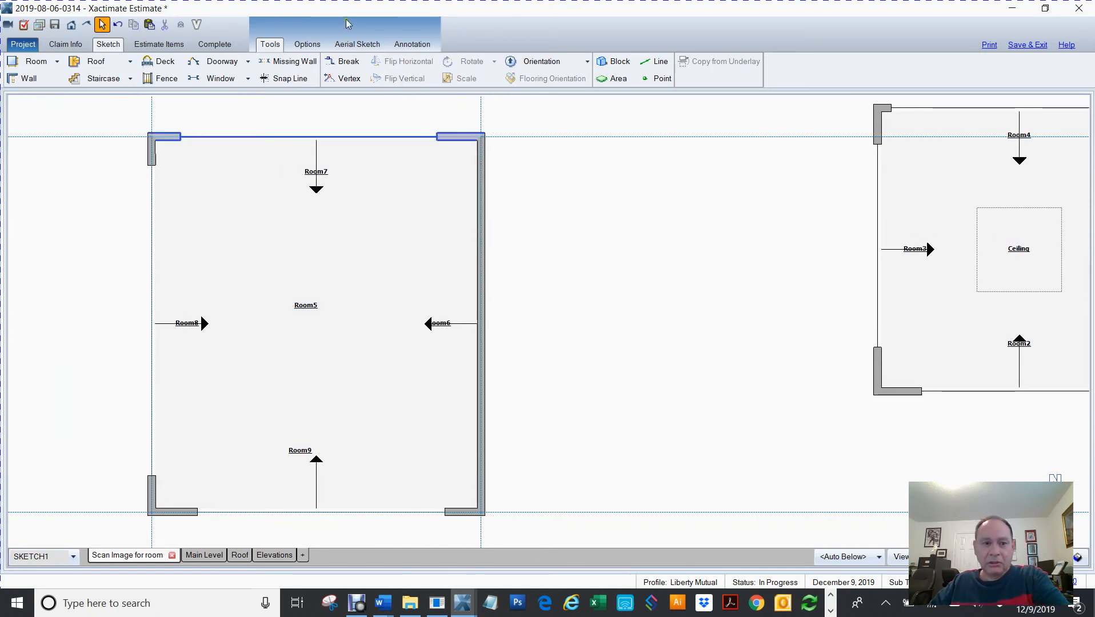
left_click(272, 138)
key("Delete")
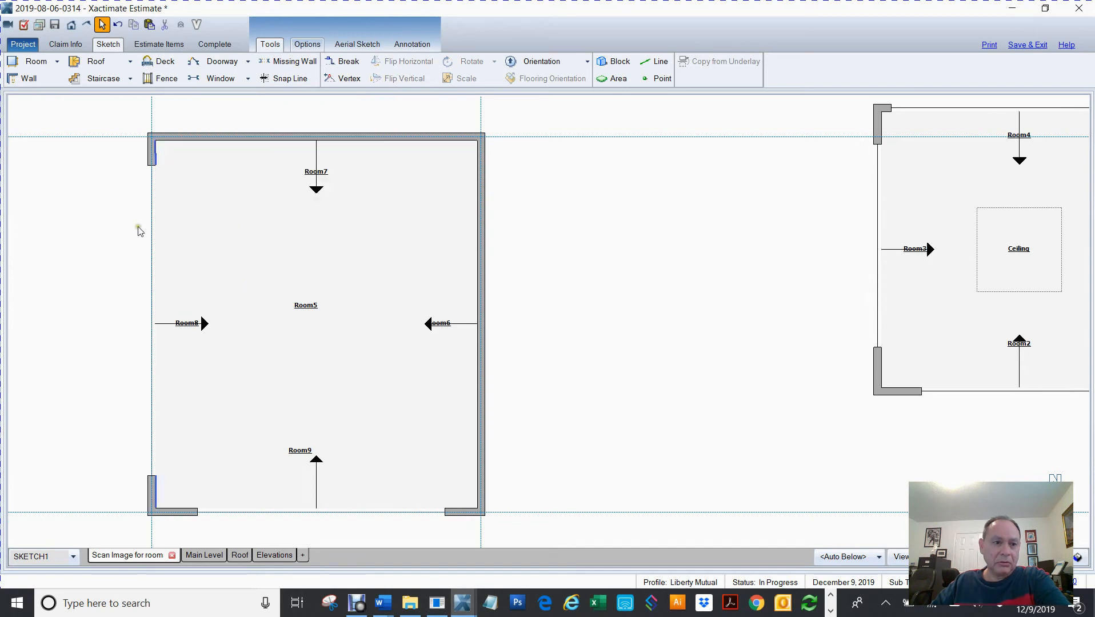
left_click(152, 235)
key("Delete")
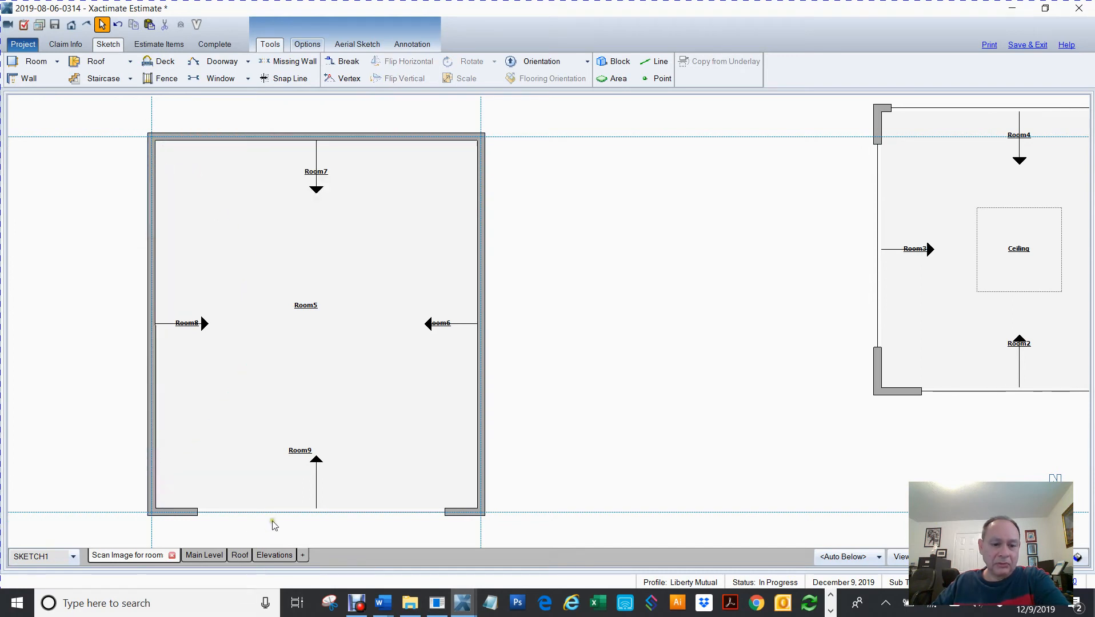
left_click(279, 513)
key("Delete")
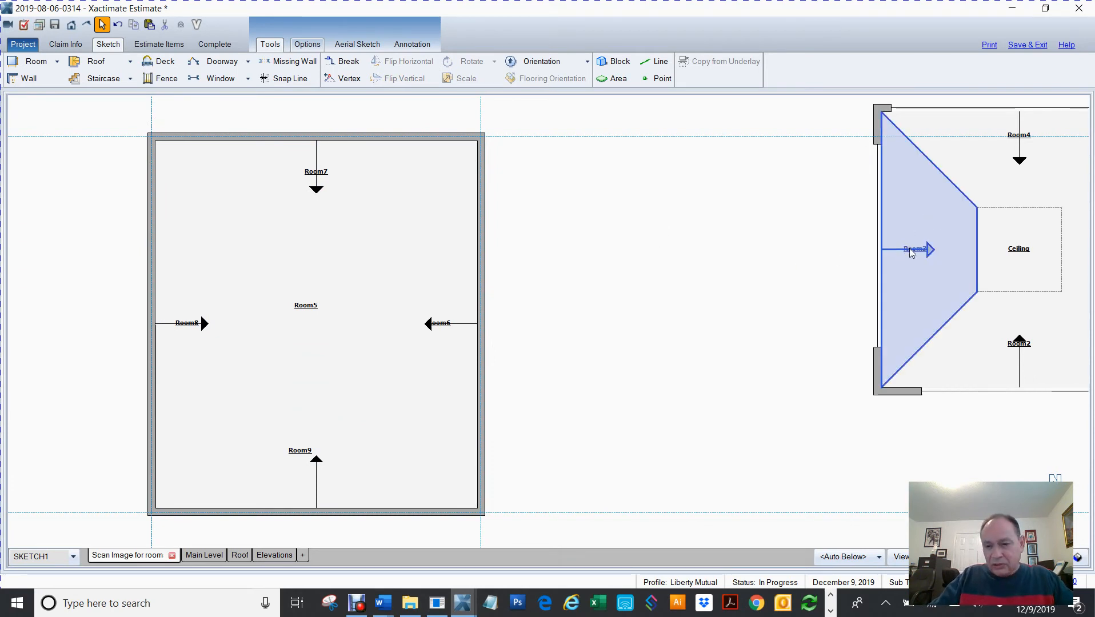
Examine the sloped side rooms around the center ceiling in both structures
scroll(910, 252, "up", 5)
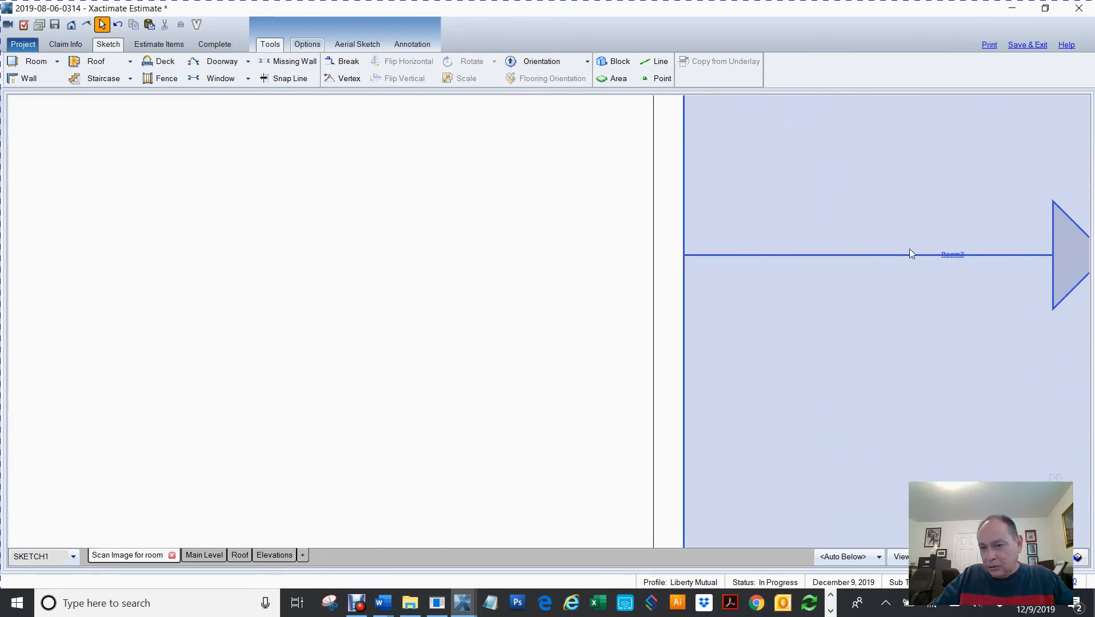
scroll(909, 251, "down", 5)
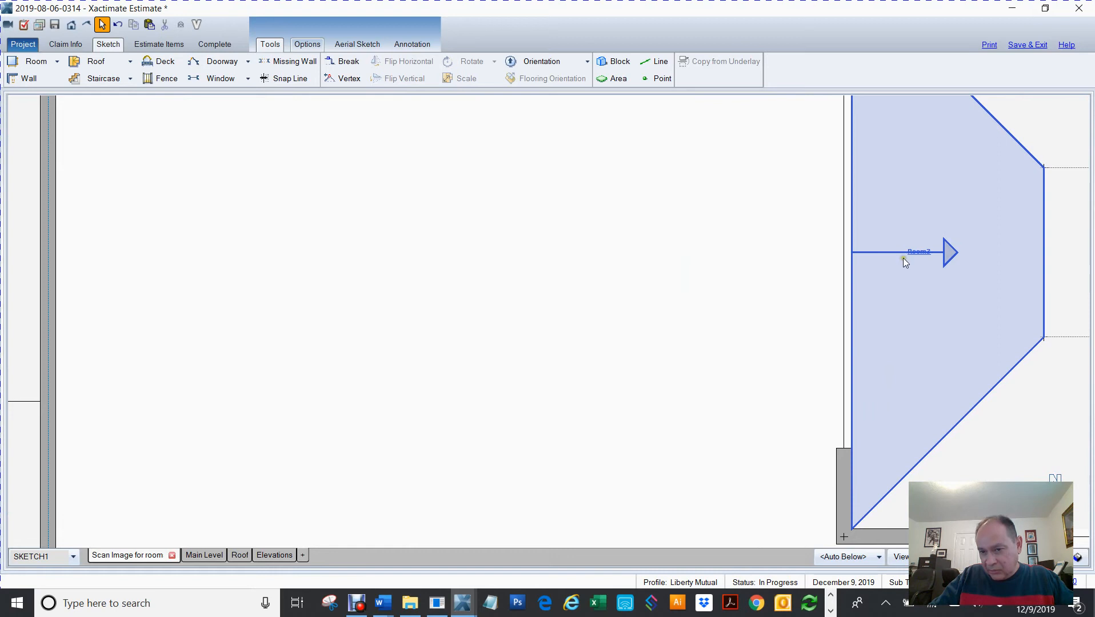
scroll(902, 259, "down", 3)
scroll(902, 259, "up", 3)
scroll(902, 259, "down", 2)
scroll(901, 262, "down", 2)
scroll(900, 264, "up", 3)
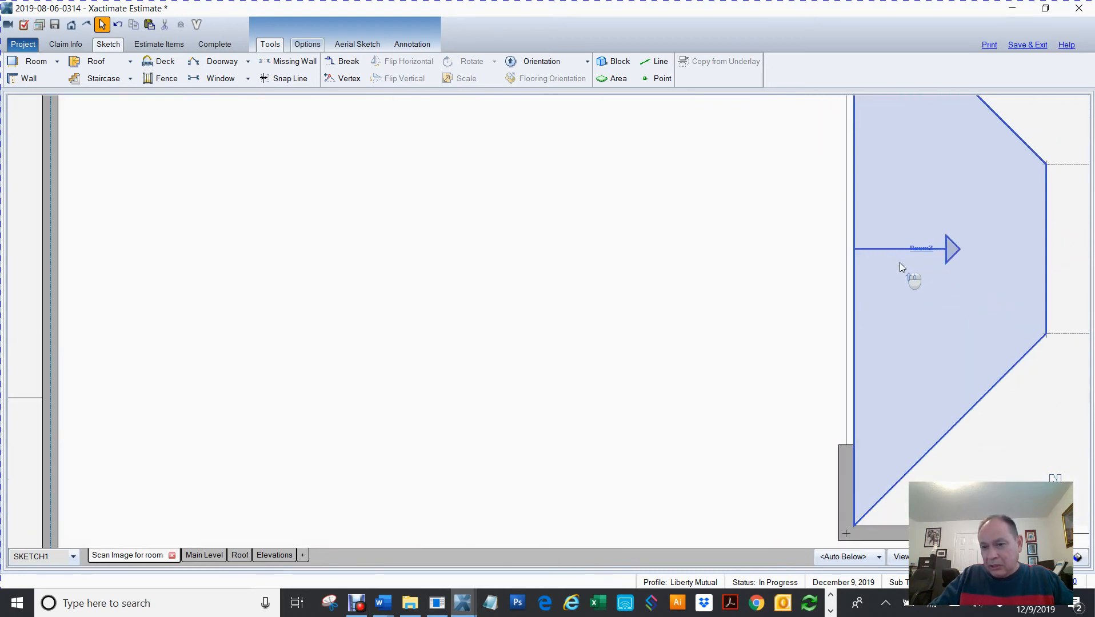
scroll(900, 264, "down", 3)
scroll(899, 262, "up", 3)
scroll(899, 263, "down", 1)
scroll(899, 263, "down", 1)
scroll(899, 263, "up", 3)
scroll(899, 263, "down", 4)
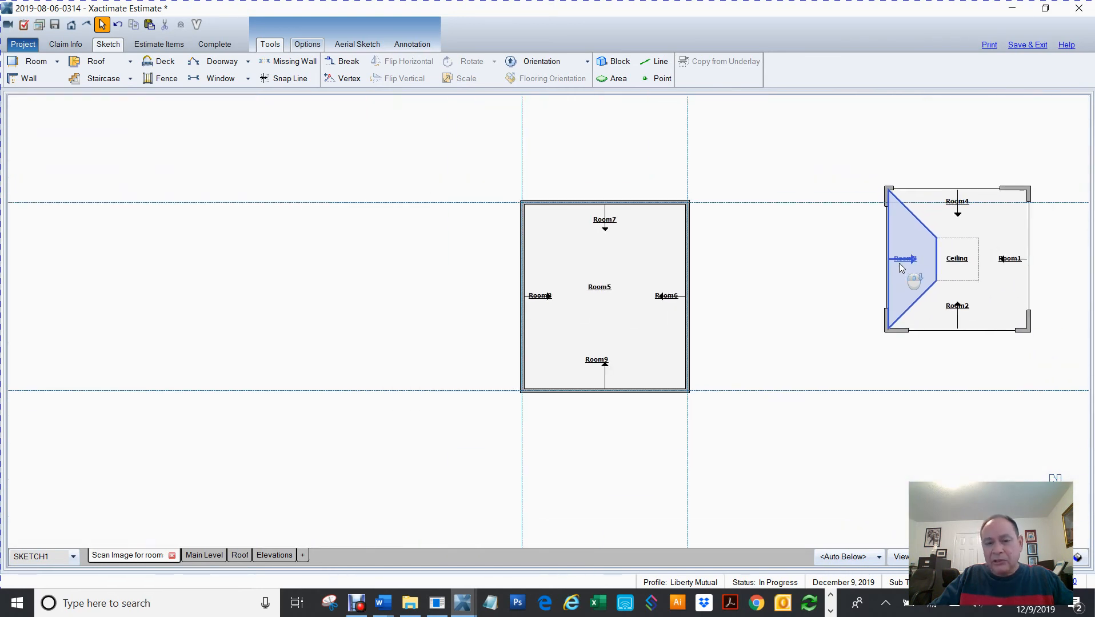
scroll(899, 263, "up", 2)
scroll(901, 268, "up", 3)
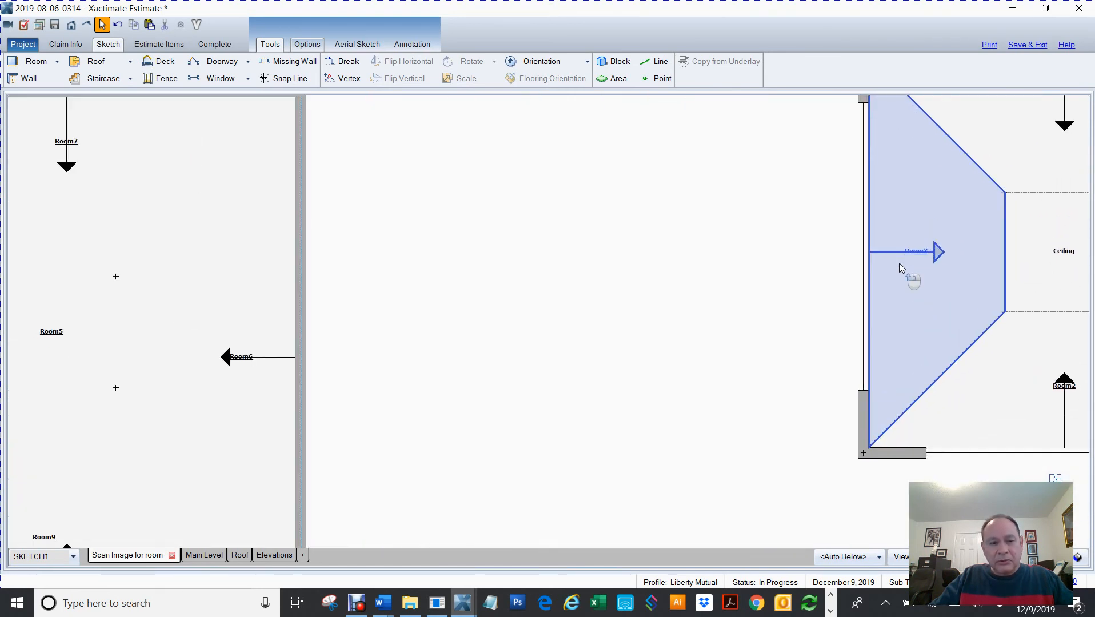
scroll(901, 268, "down", 2)
scroll(899, 263, "down", 1)
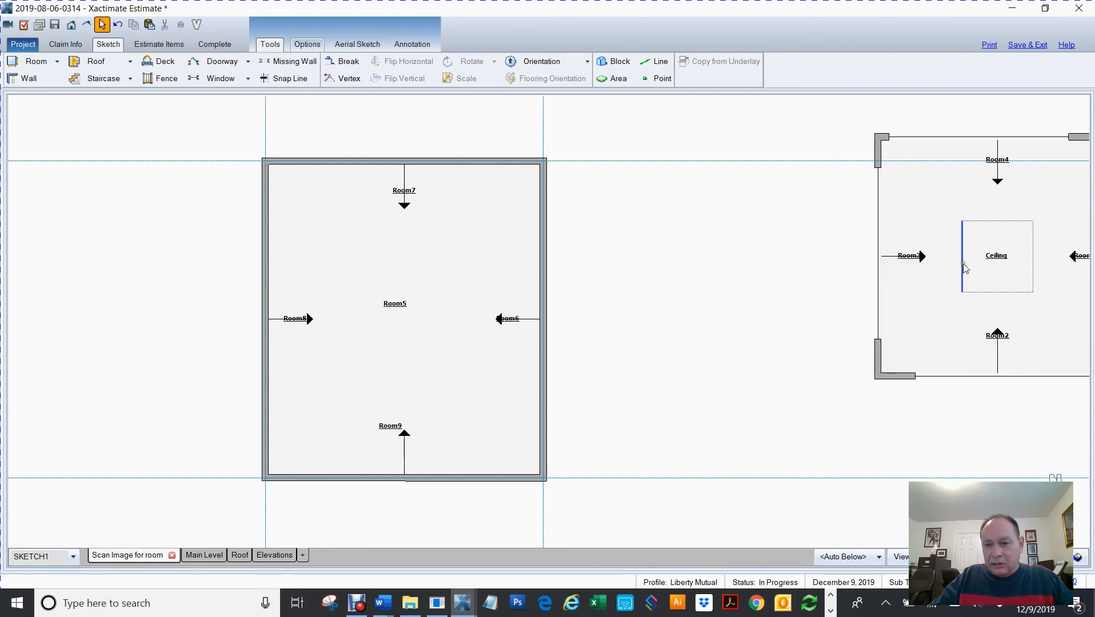
scroll(917, 267, "up", 3)
scroll(917, 266, "down", 2)
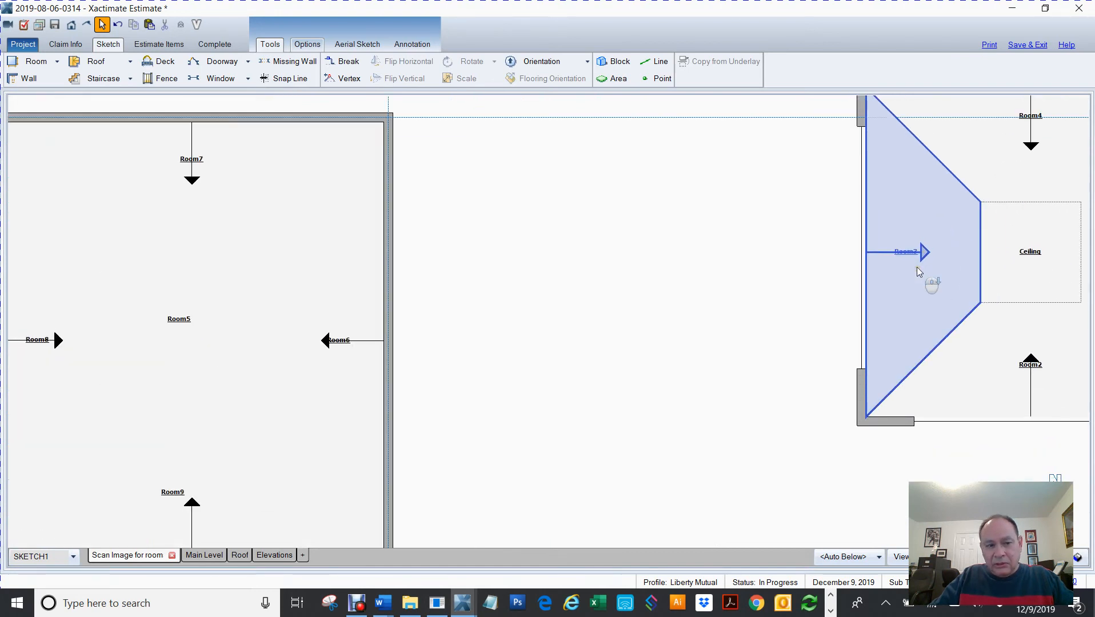
scroll(969, 231, "up", 2)
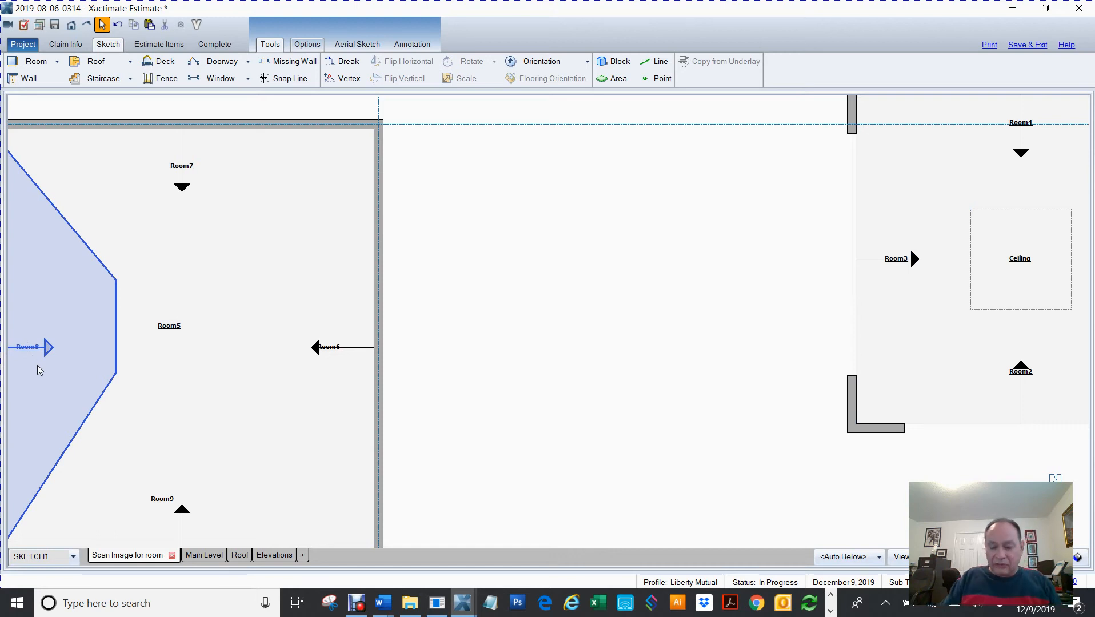
key("Left")
key("Left")
key("Left")
key("Left")
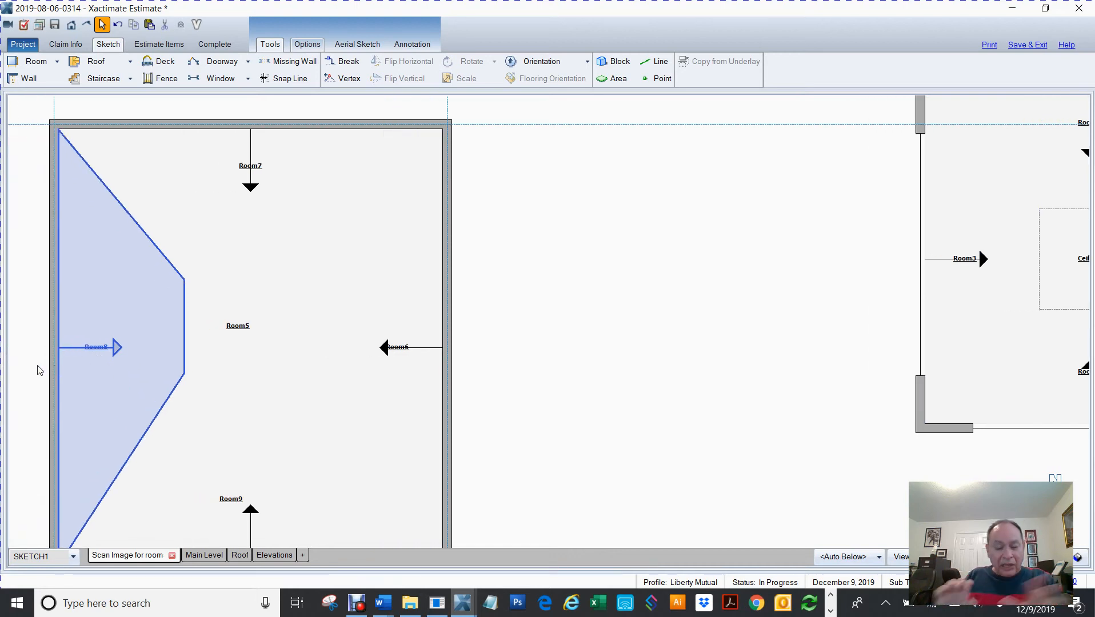
key("Left")
key("Left")
key("Right")
key("Right")
key("Right")
key("Right")
key("Down")
key("Left")
key("Down")
key("Down")
key("Left")
key("Left")
key("Left")
key("Right")
key("Right")
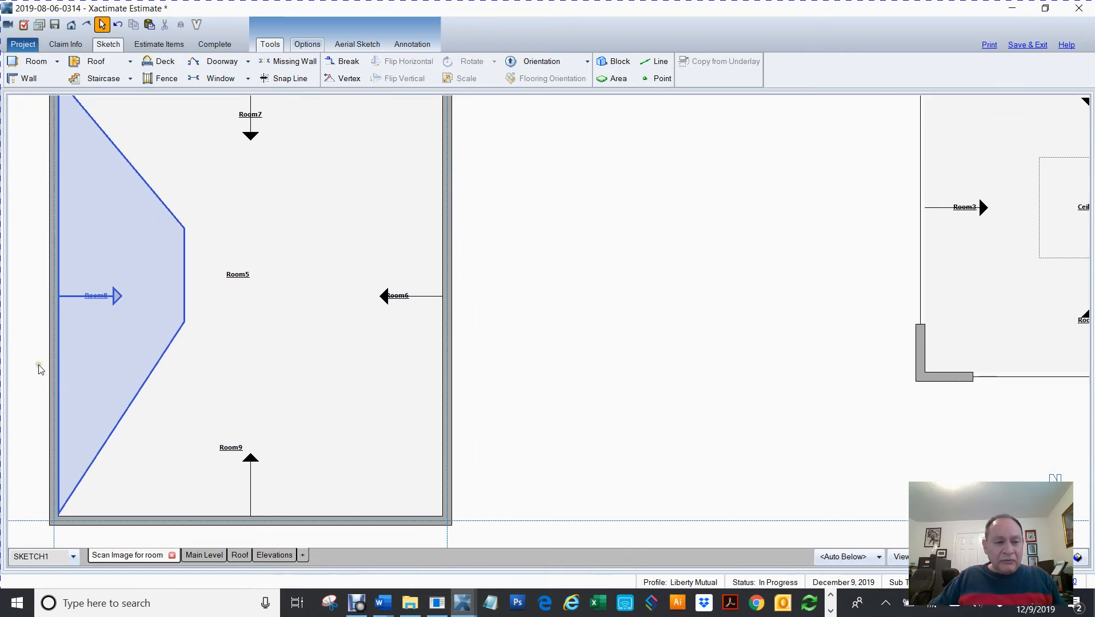
left_click(21, 327)
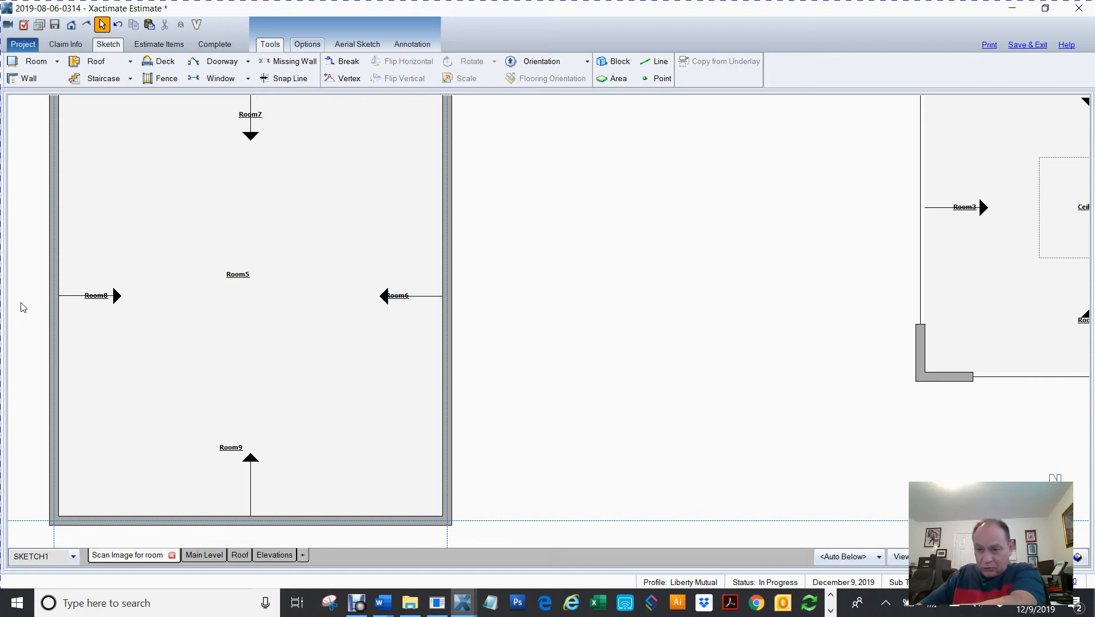
scroll(23, 308, "down", 2)
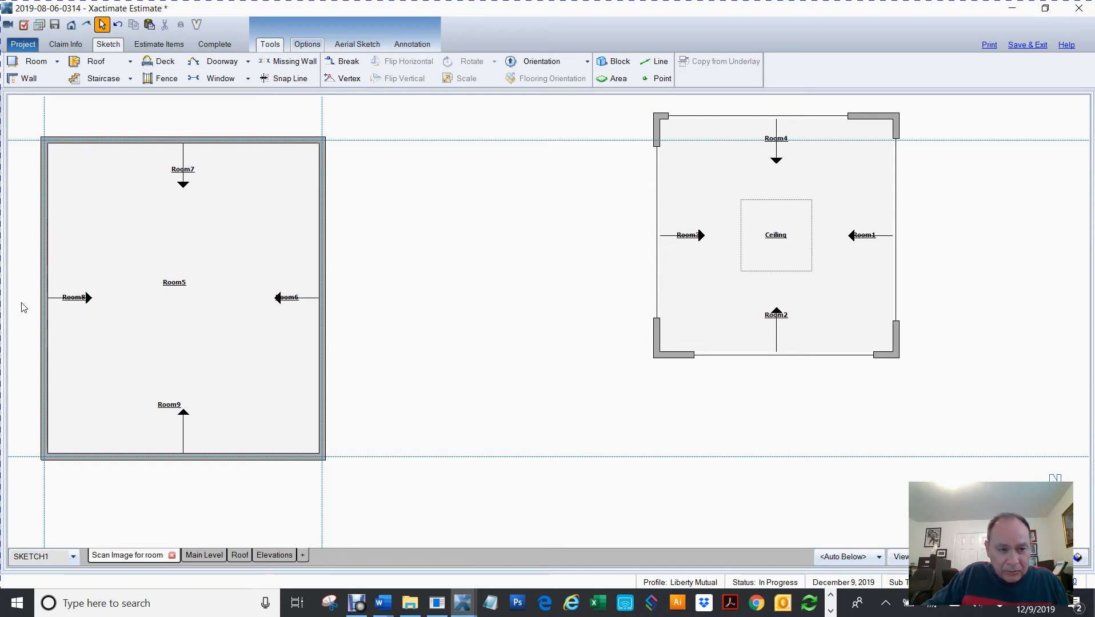
scroll(22, 308, "up", 4)
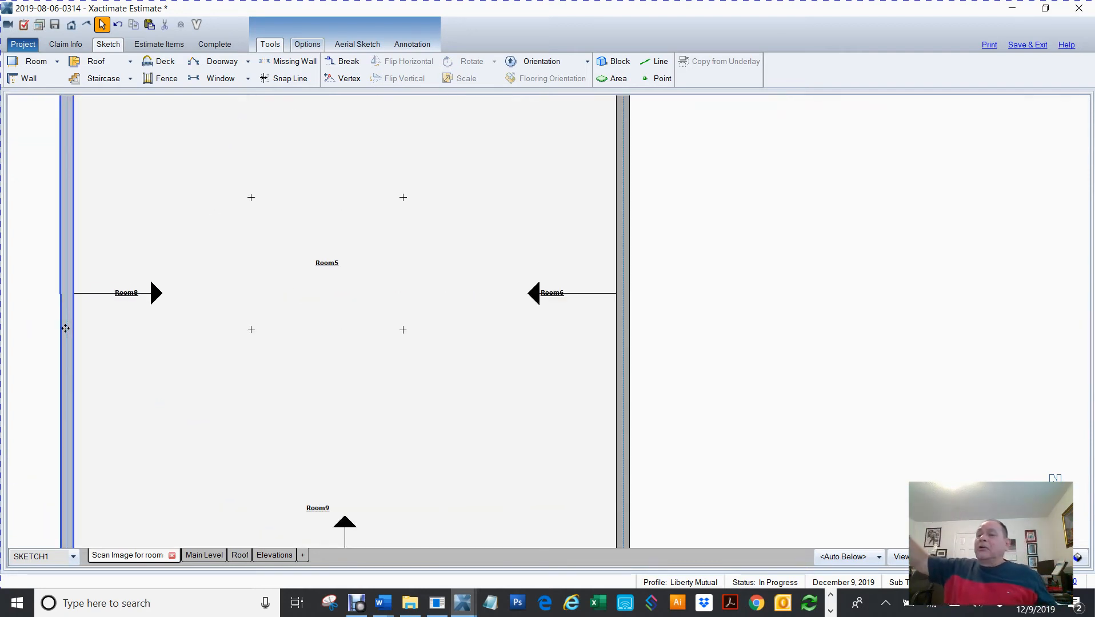
scroll(65, 329, "up", 5)
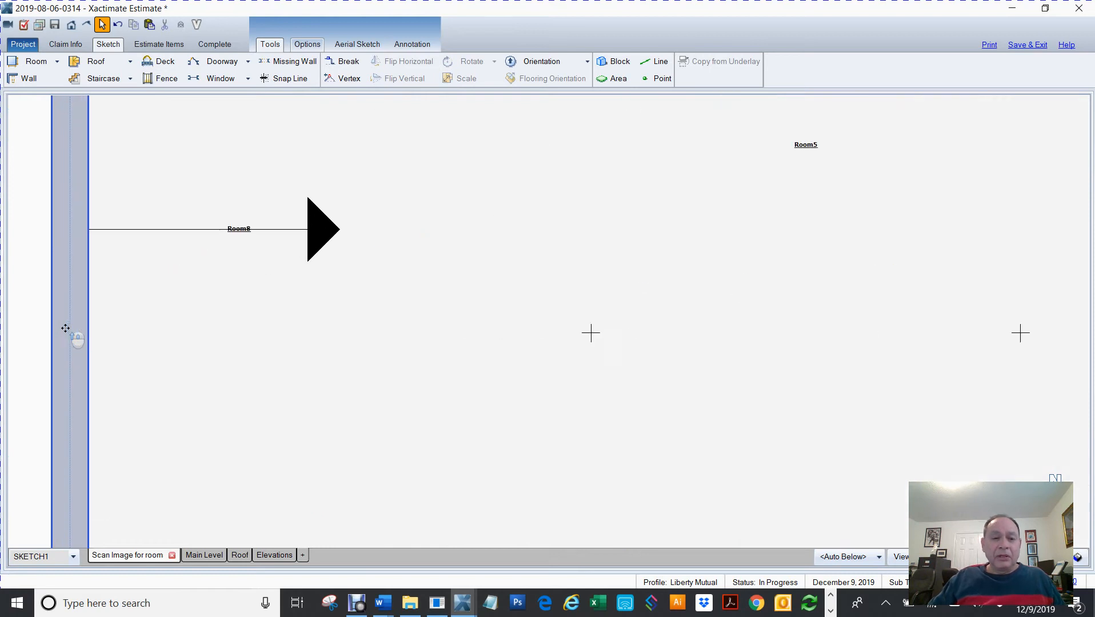
scroll(66, 331, "down", 3)
scroll(66, 335, "down", 4)
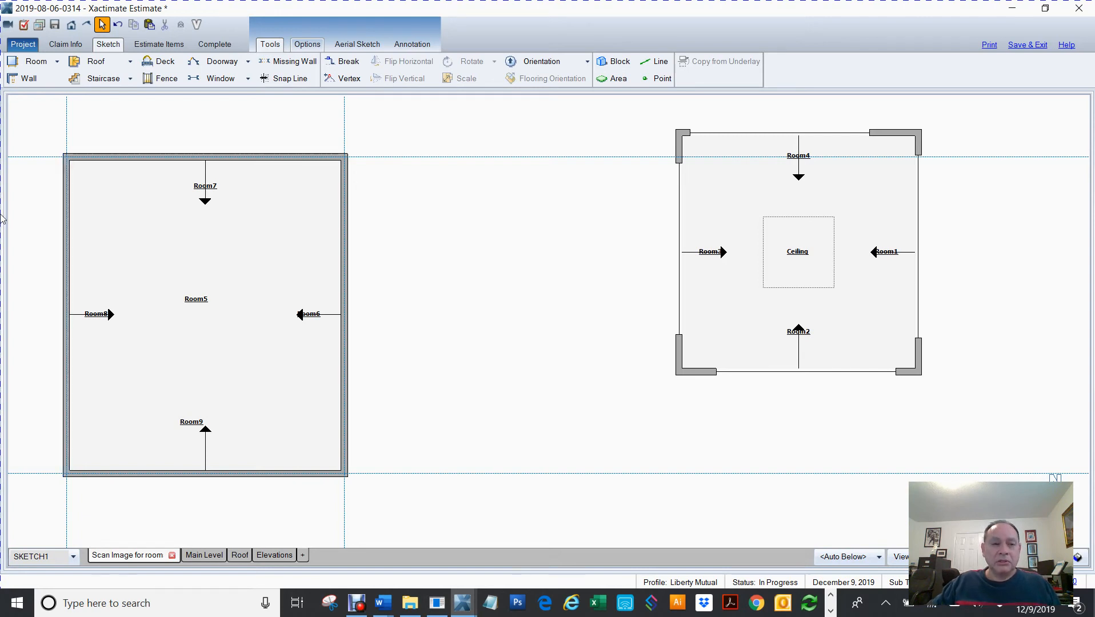
Try breaking the top wall of the left structure twice and pulling its middle segment outward, then undo the pull
left_click_drag(36, 112, 524, 144)
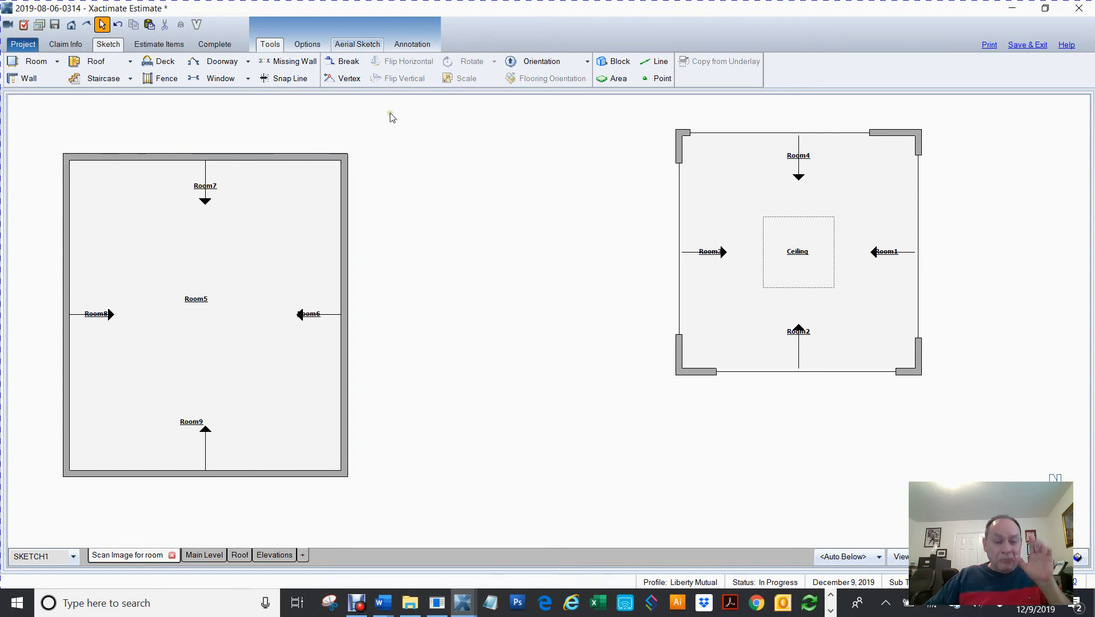
key("b")
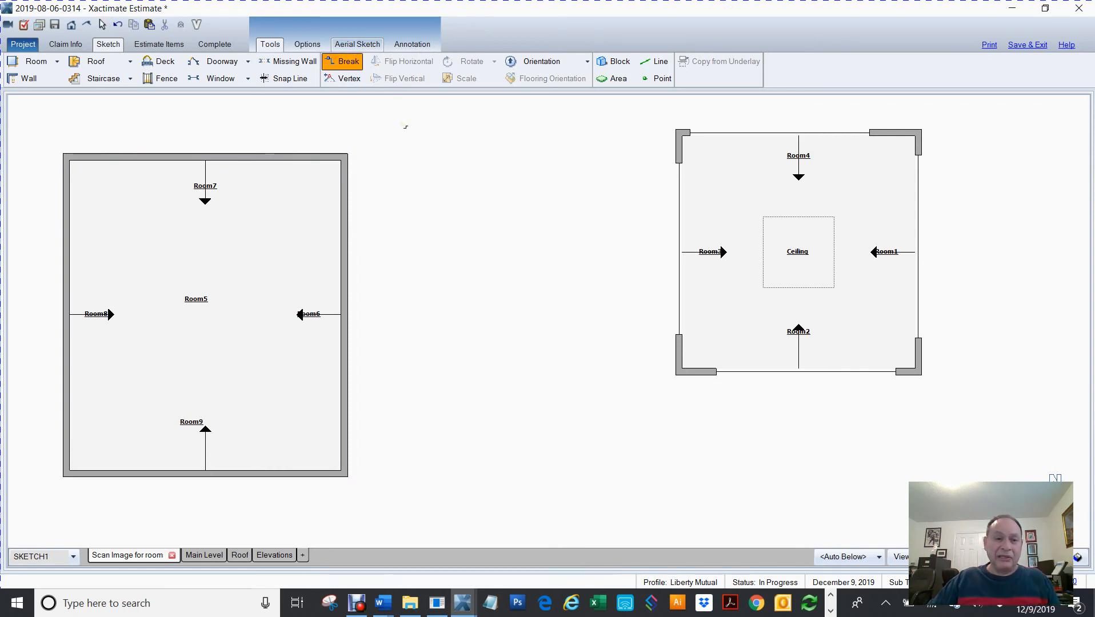
left_click(146, 156)
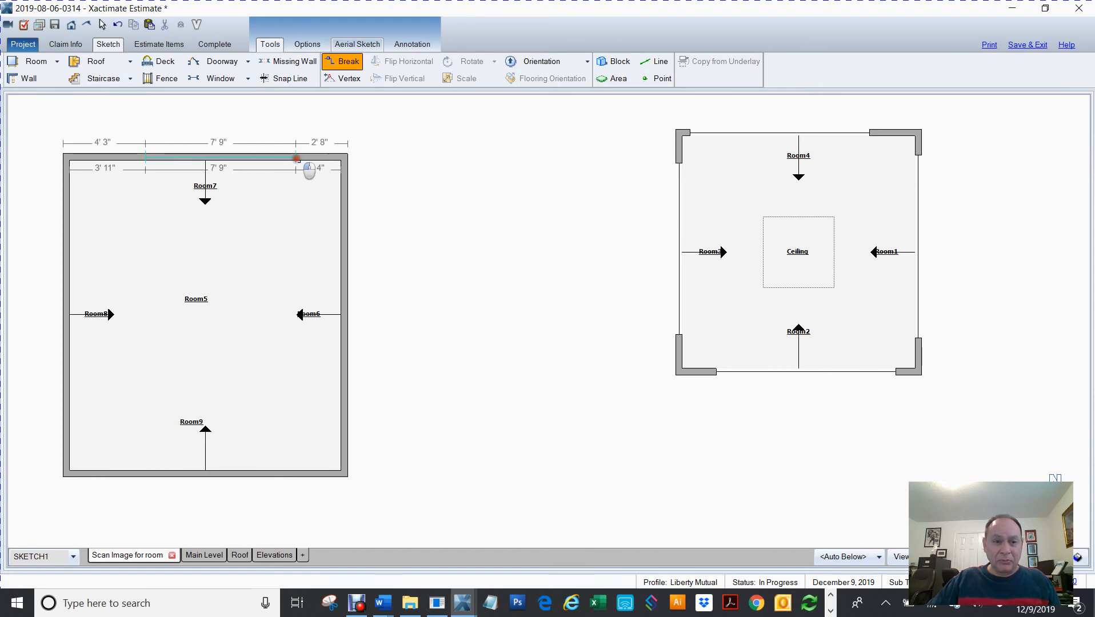
left_click(297, 156)
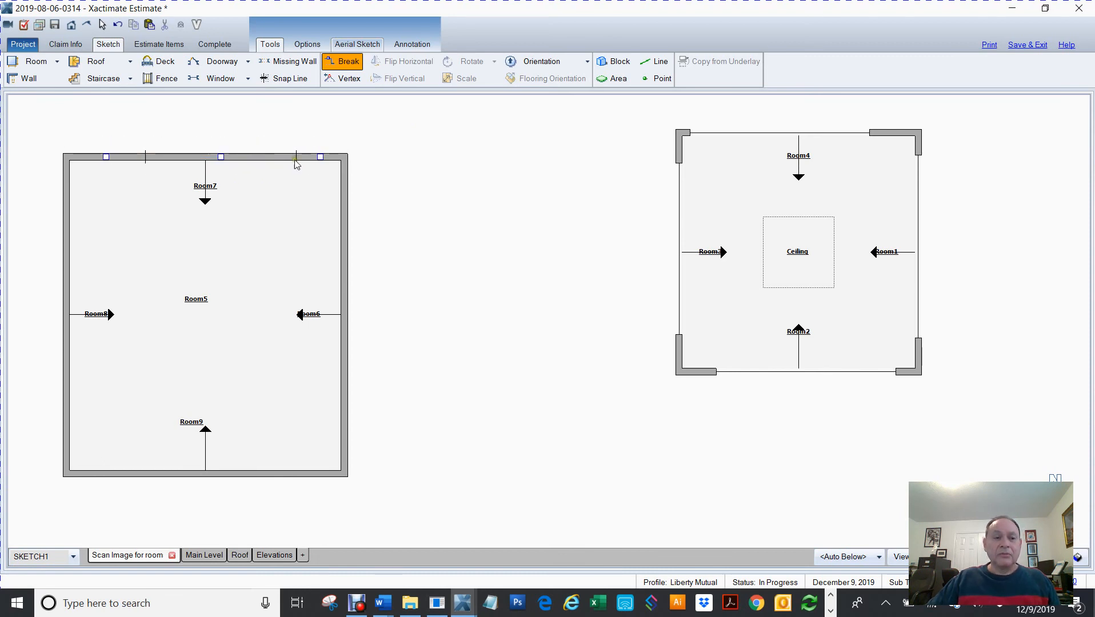
left_click_drag(220, 156, 220, 109)
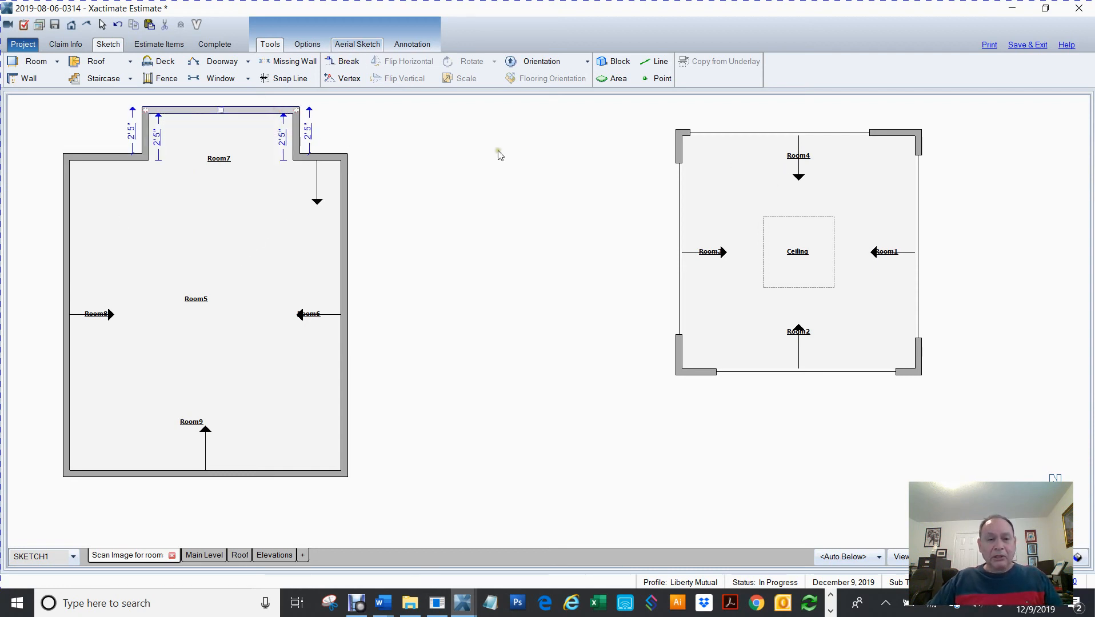
key("ctrl+z")
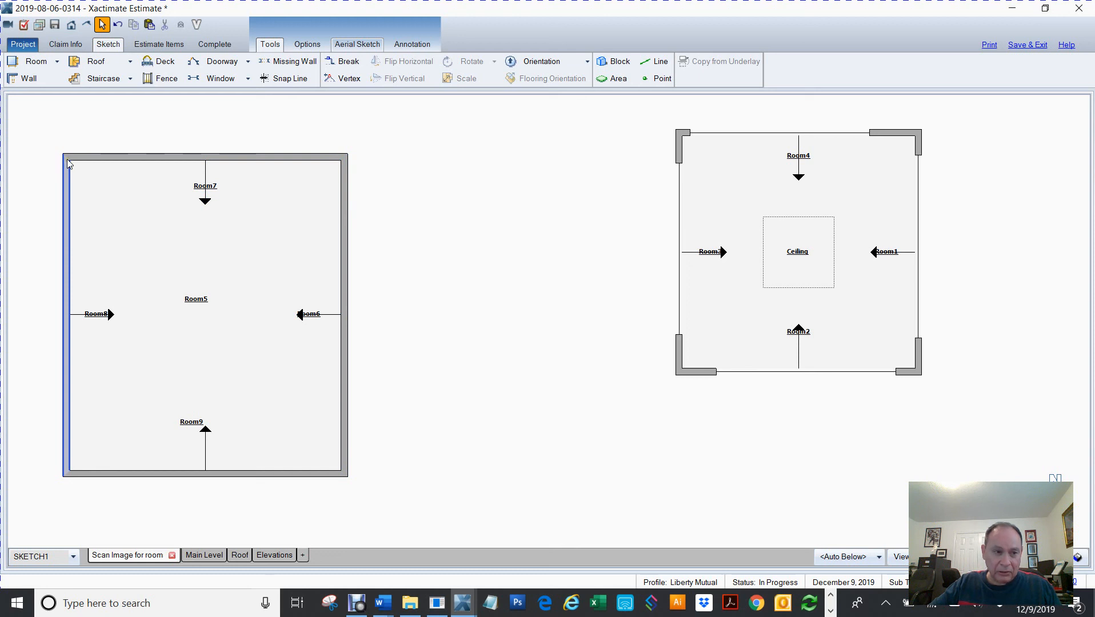
Place snap lines at the outer top-left and bottom-right corners of the left structure
scroll(67, 159, "up", 5)
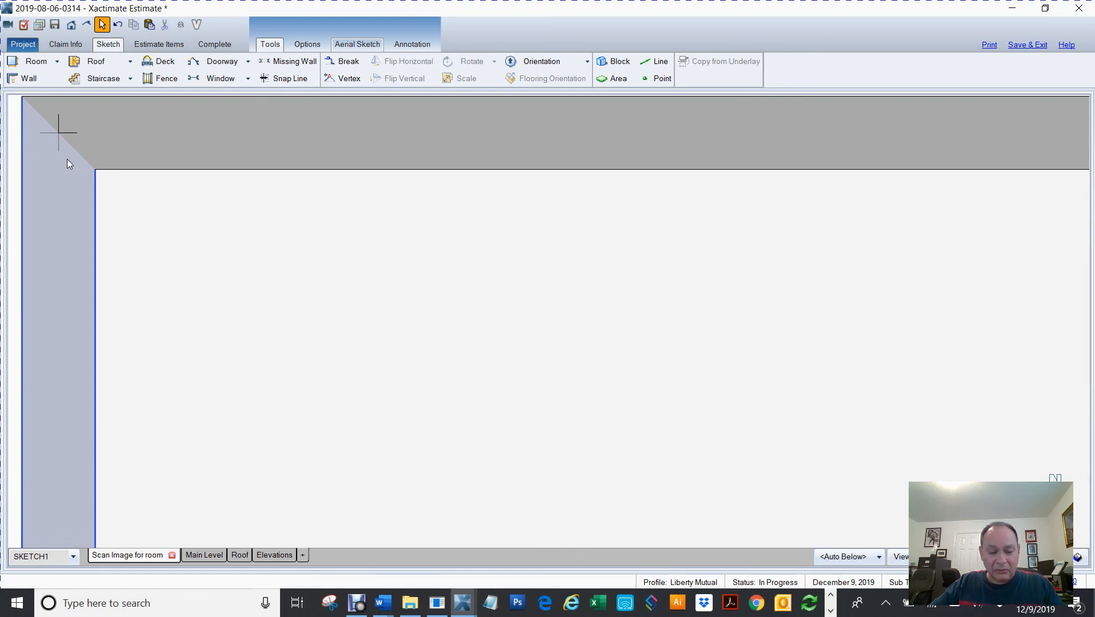
key("s")
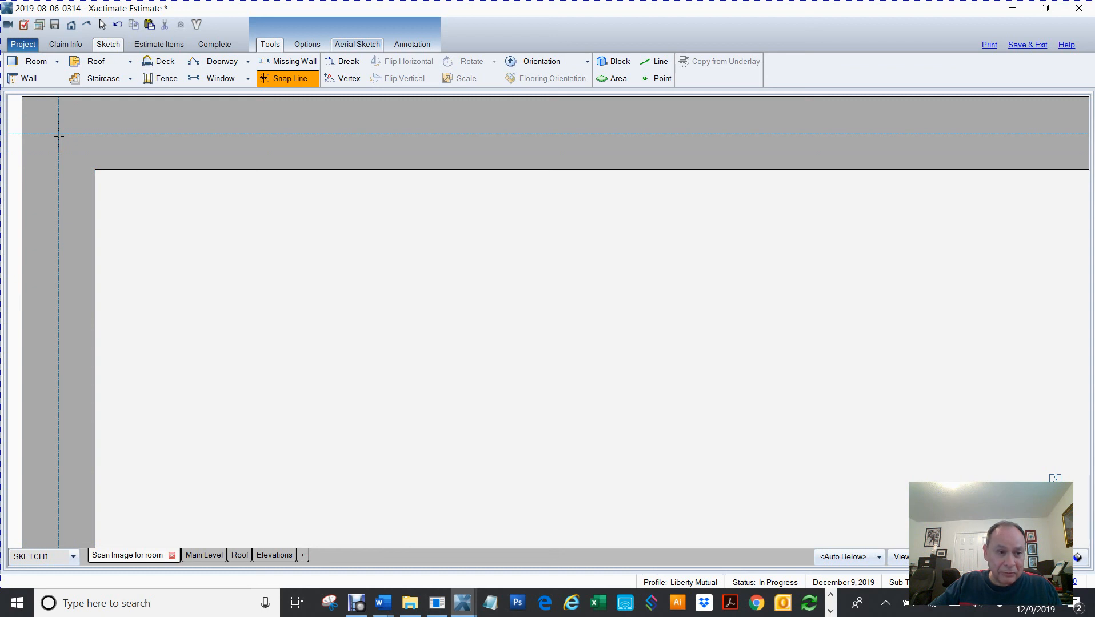
left_click(59, 135)
scroll(59, 135, "down", 3)
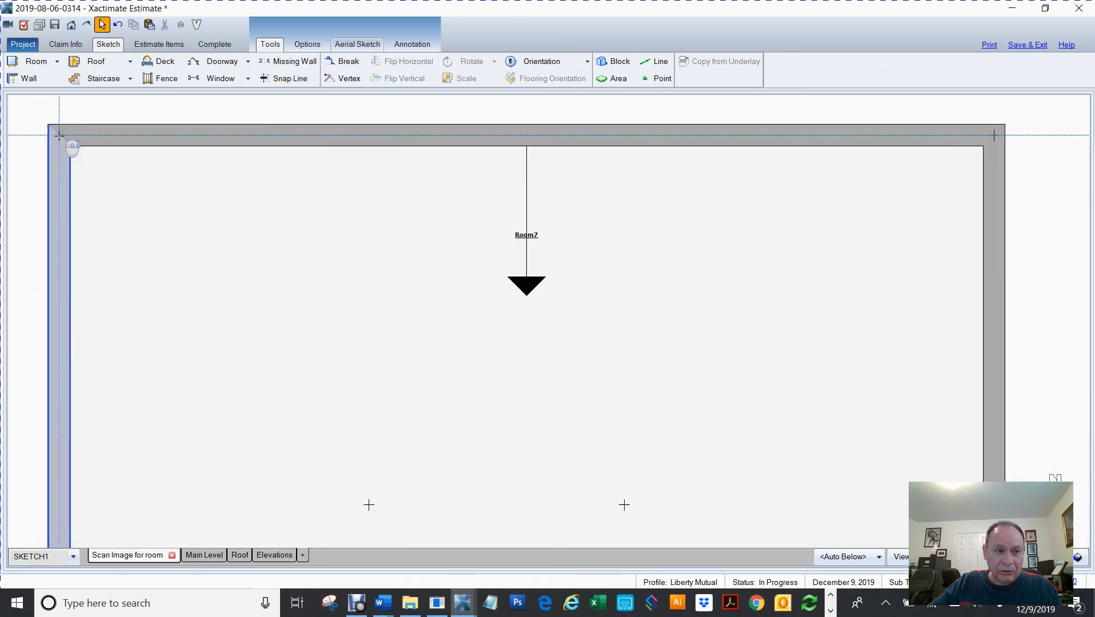
scroll(59, 135, "down", 3)
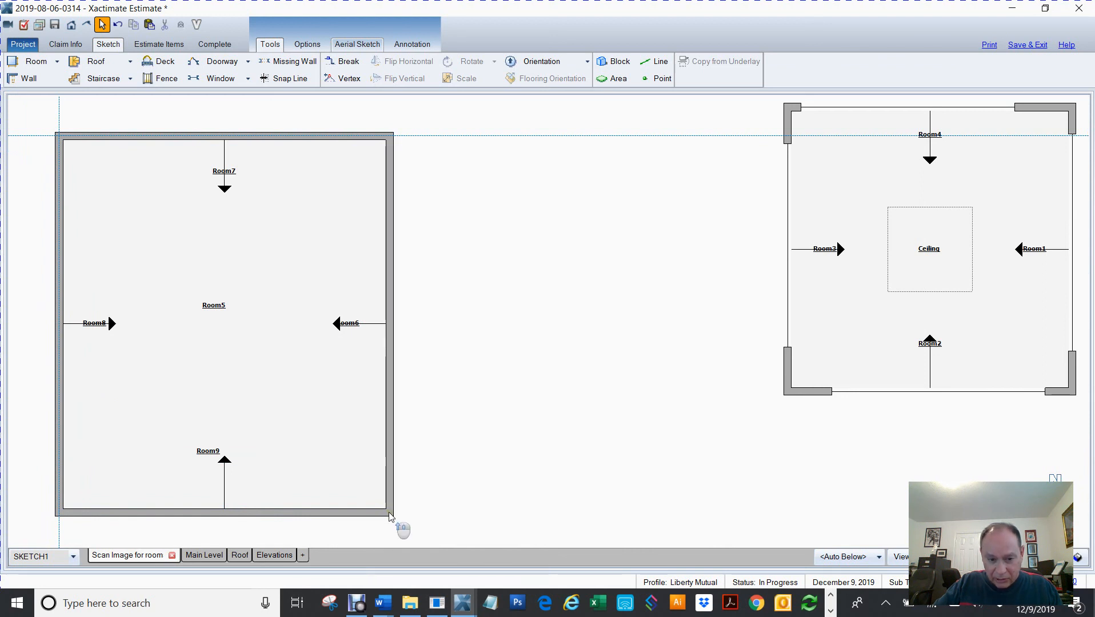
scroll(390, 516, "up", 5)
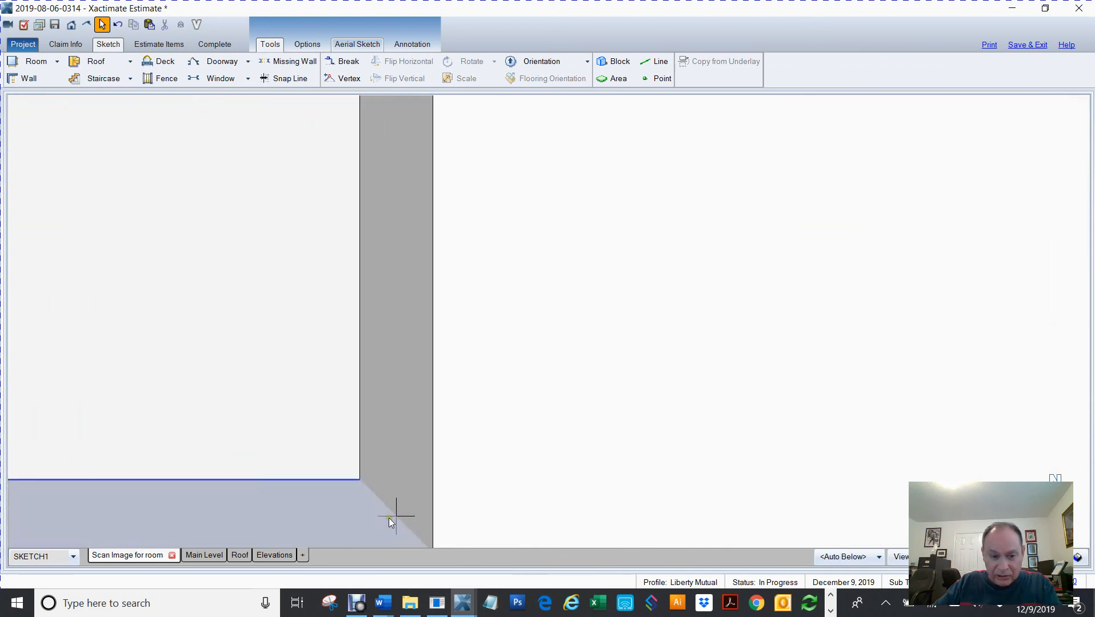
key("s")
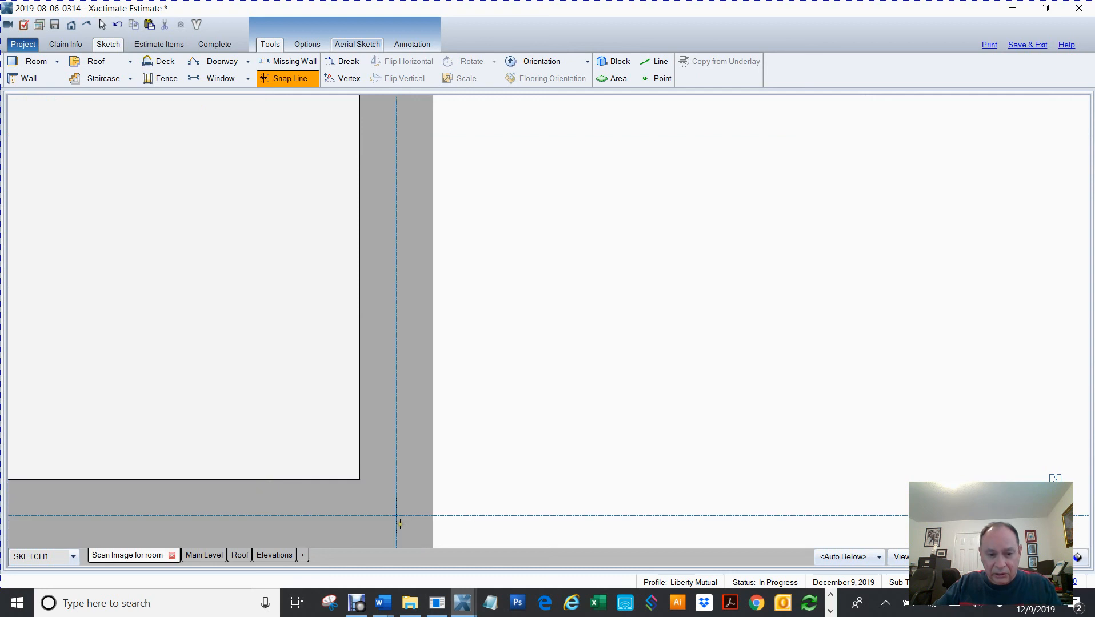
left_click(396, 517)
scroll(591, 435, "down", 5)
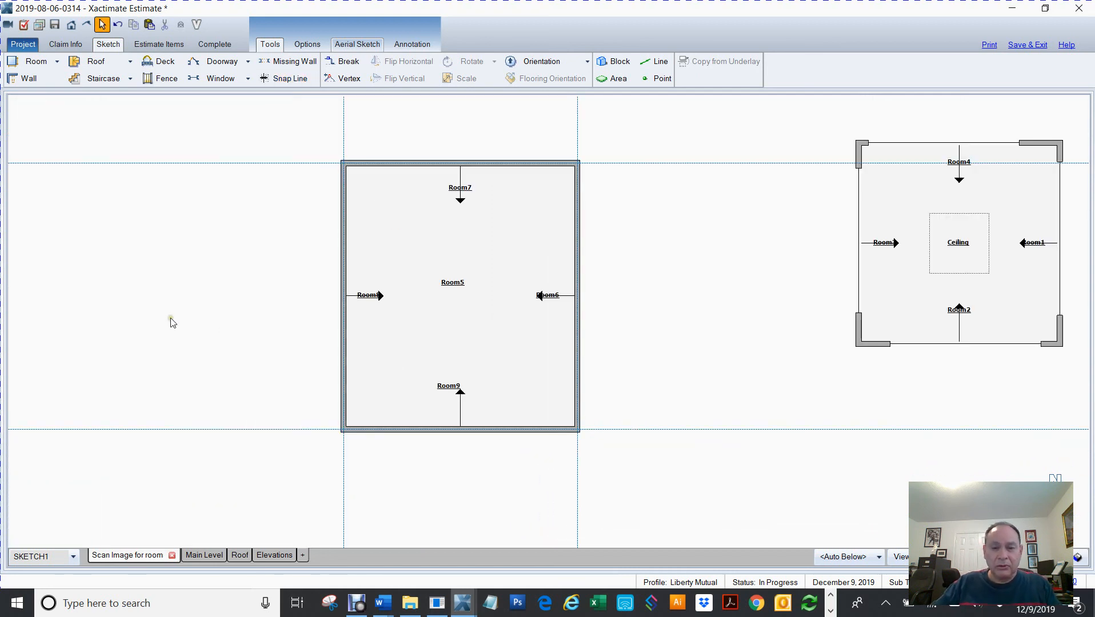
Select the whole left structure and move it further left, off its snap-line outline
left_click_drag(302, 136, 681, 527)
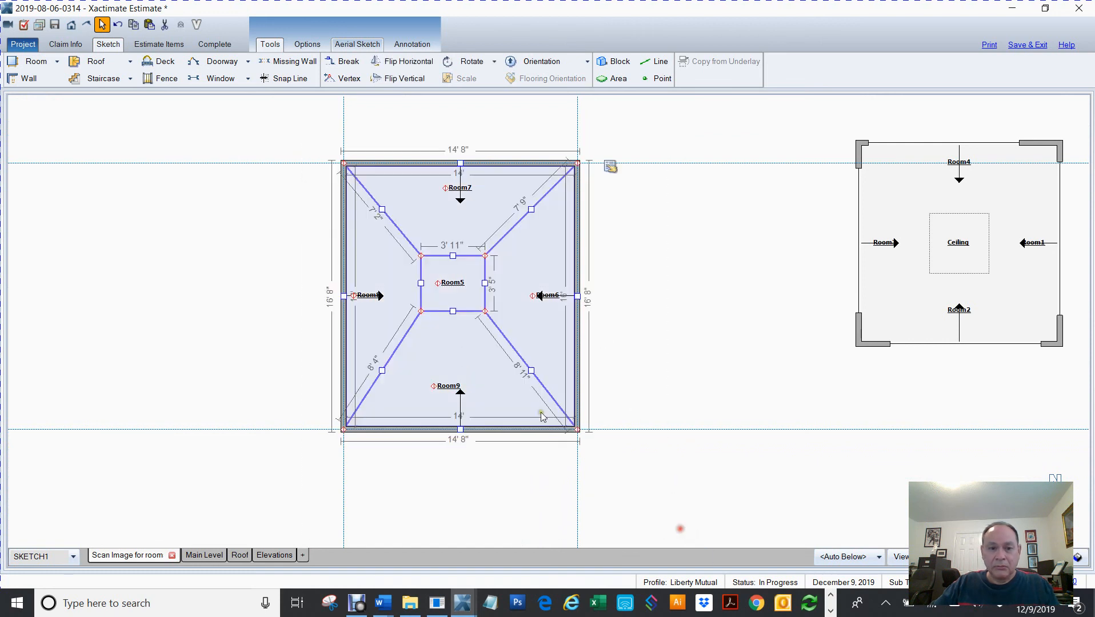
left_click_drag(436, 283, 8, 282)
Draw a new rectangular room of about 14' 8" by 16' 8" between the snap lines where the structure stood
key("r")
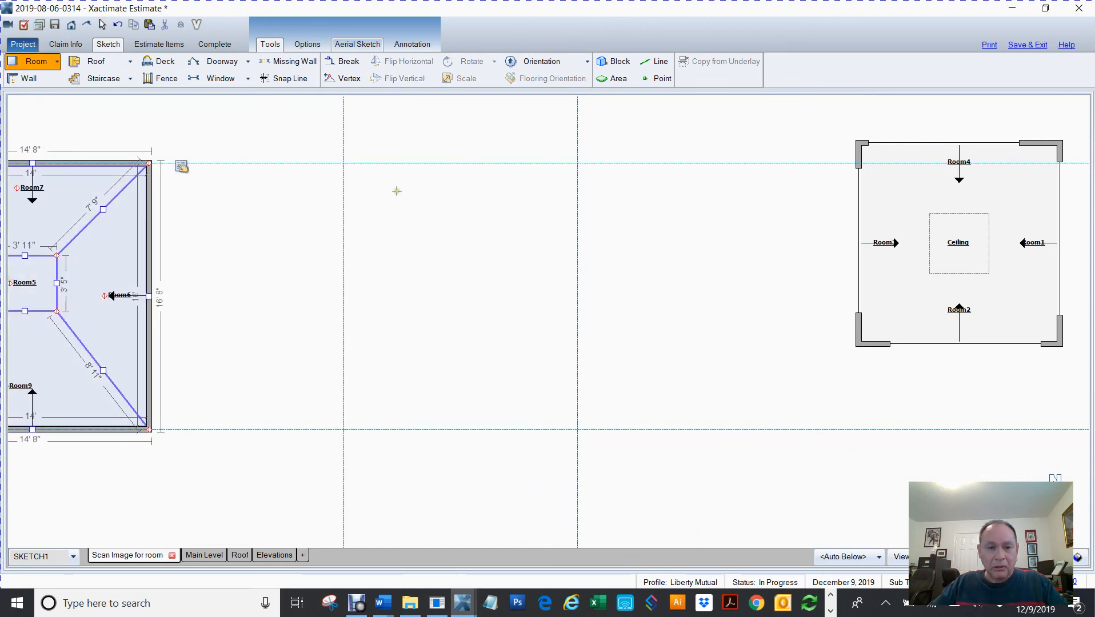
left_click(345, 164)
left_click_drag(362, 176, 578, 429)
left_click(721, 347)
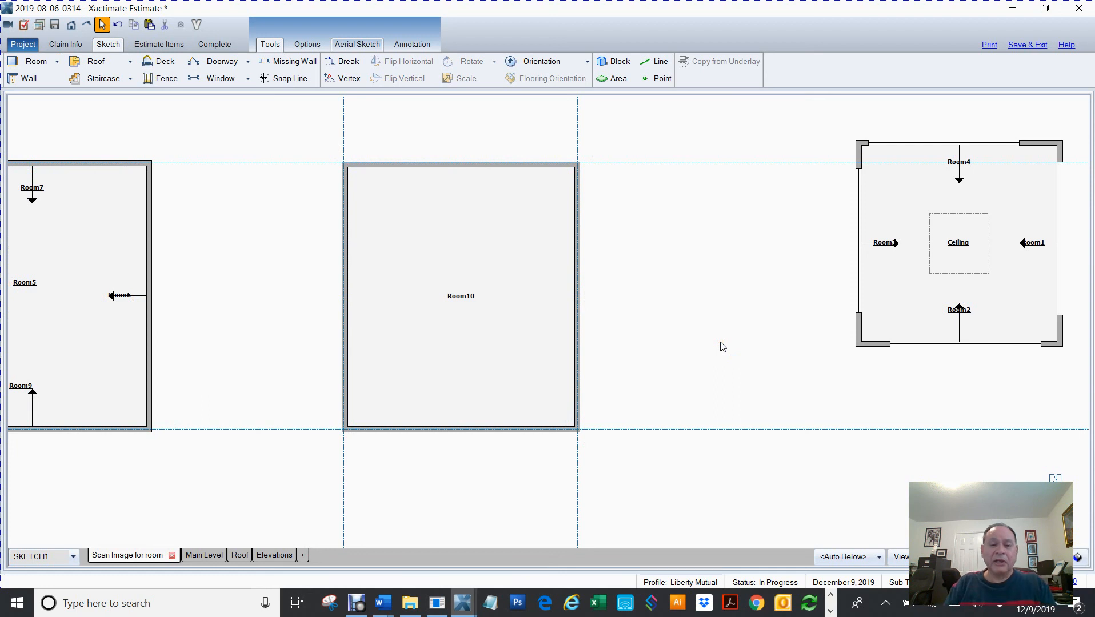
scroll(723, 347, "down", 1)
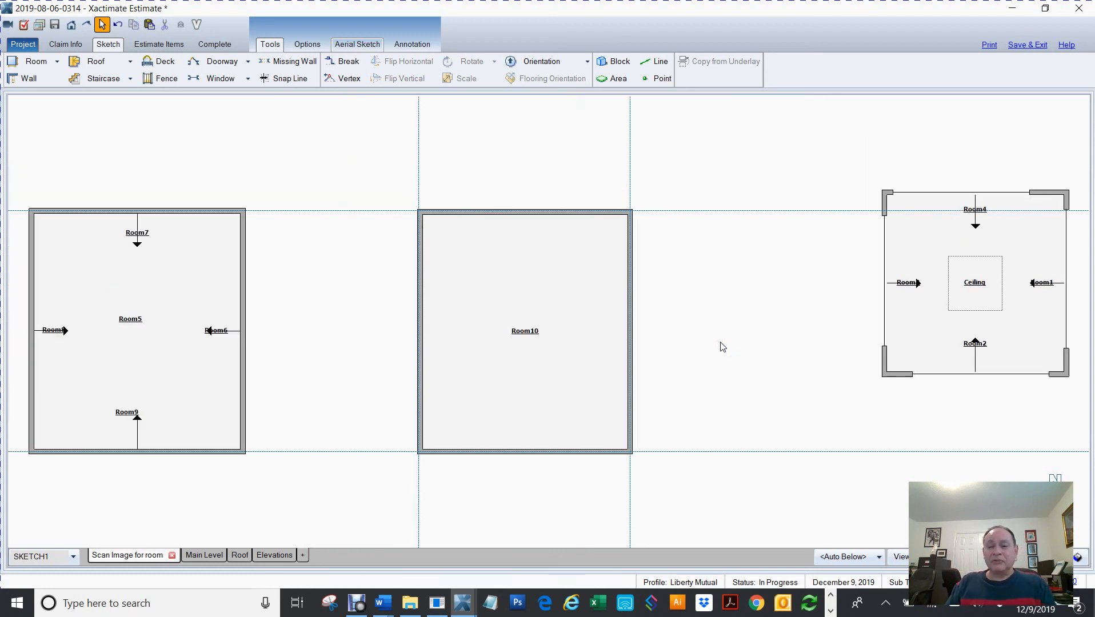